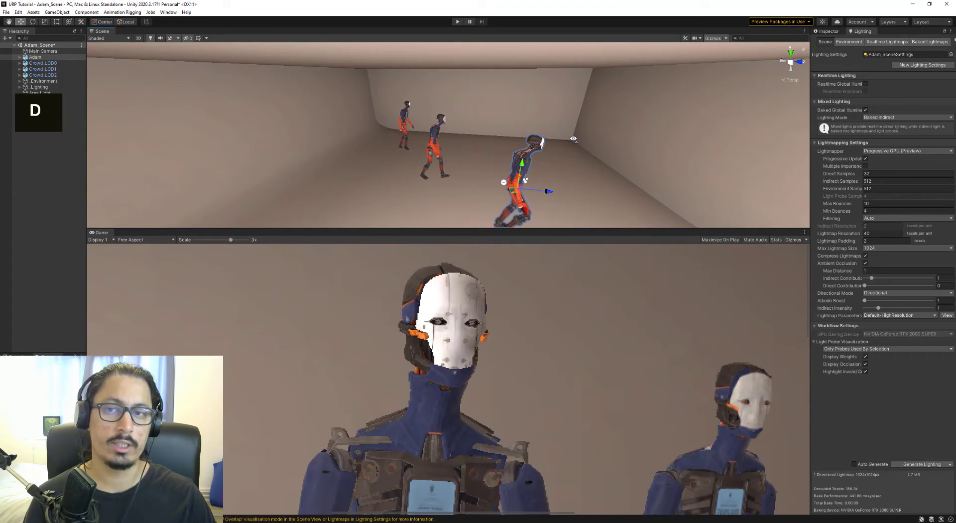
Step: Add a Light Probe Group to the scene at the root of the hierarchy
click(61, 135)
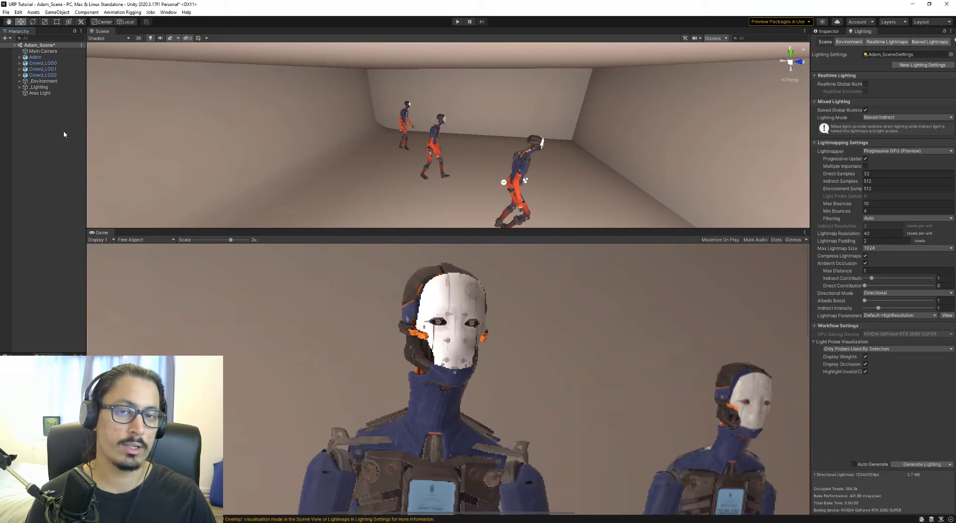
right_click(46, 106)
mouse_move(88, 222)
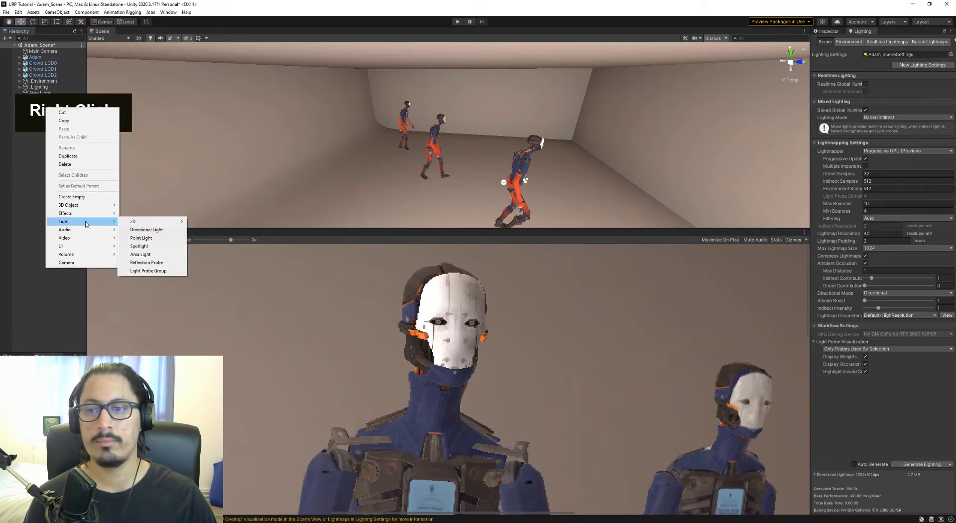
click(159, 271)
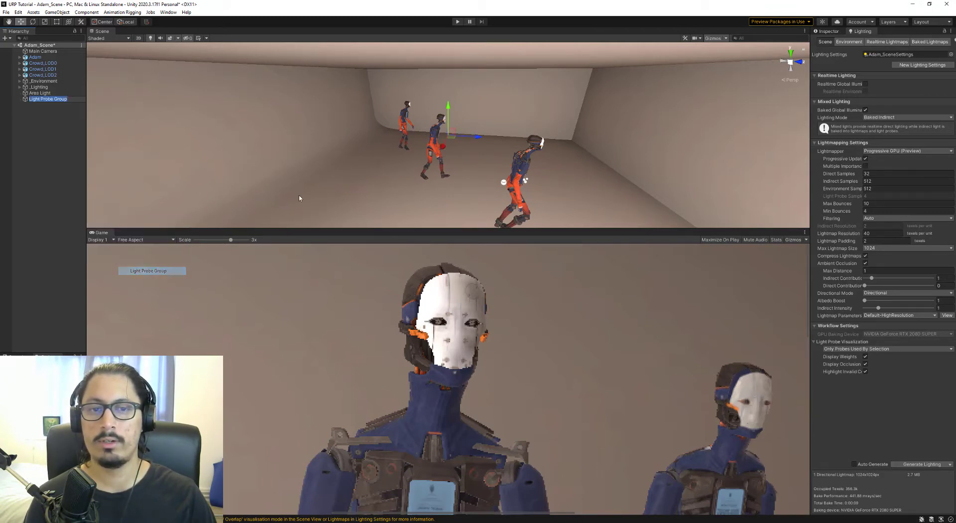
Step: Place the Light Probe Group near the farthest crowd character by aligning it with the scene view
right_drag(299, 198, 537, 166)
key(w)
key(s)
key(a)
key(w)
key(ctrl+shift+f)
key(w)
key(ctrl+shift+f)
key(d)
key(s)
key(a)
key(a)
key(d)
key(a)
Step: Deactivate the _Lighting object in the scene
click(39, 86)
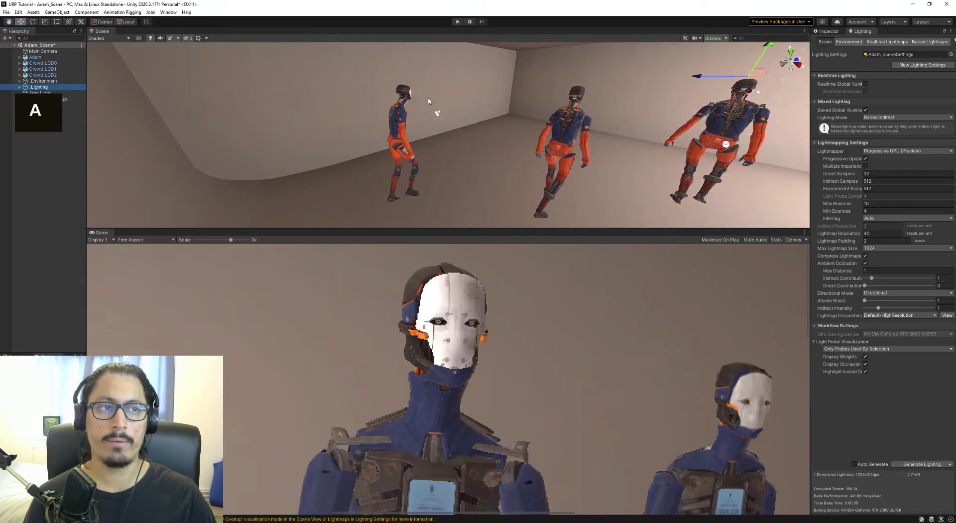
click(834, 32)
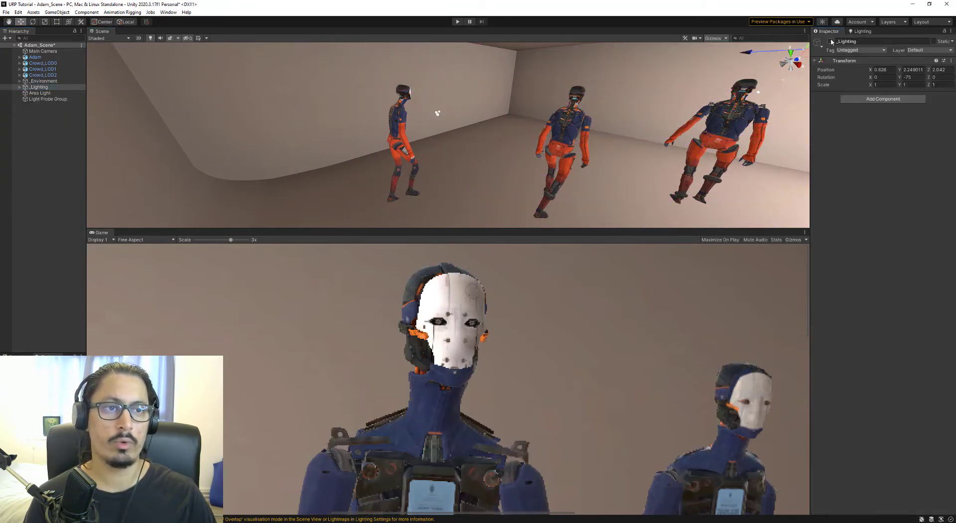
Step: Move the Light Probe Group around the farthest crowd character, to about X -2.99, Y 1.14
click(59, 99)
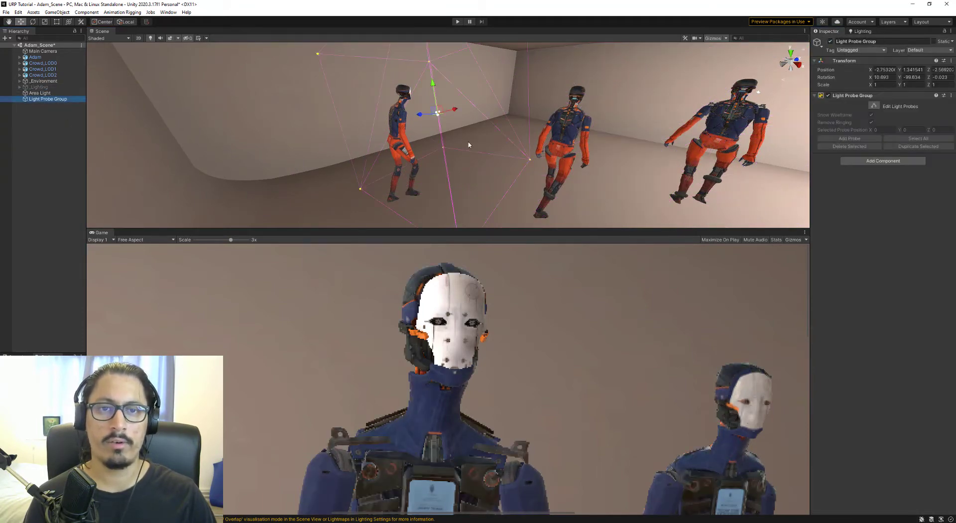
key(a)
right_drag(561, 140, 560, 140)
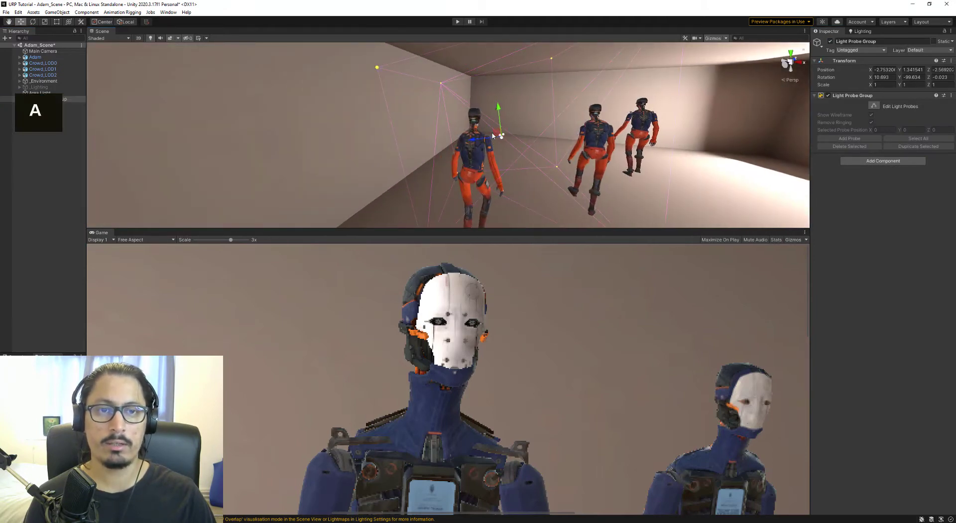
drag(493, 135, 478, 147)
key(e)
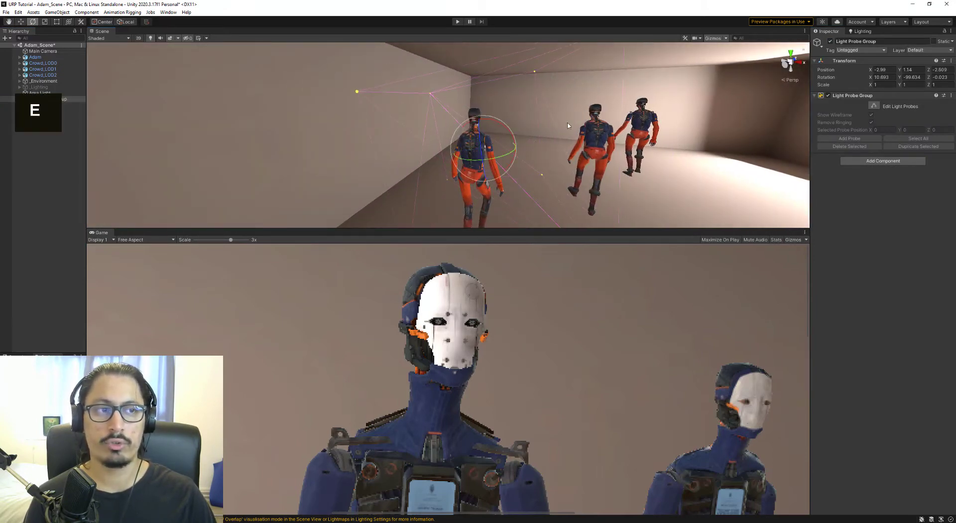
Step: Enable light probe editing and duplicate the probes on one side of the group, spacing them inward along its Z axis
click(873, 109)
right_drag(621, 133, 621, 133)
key(d)
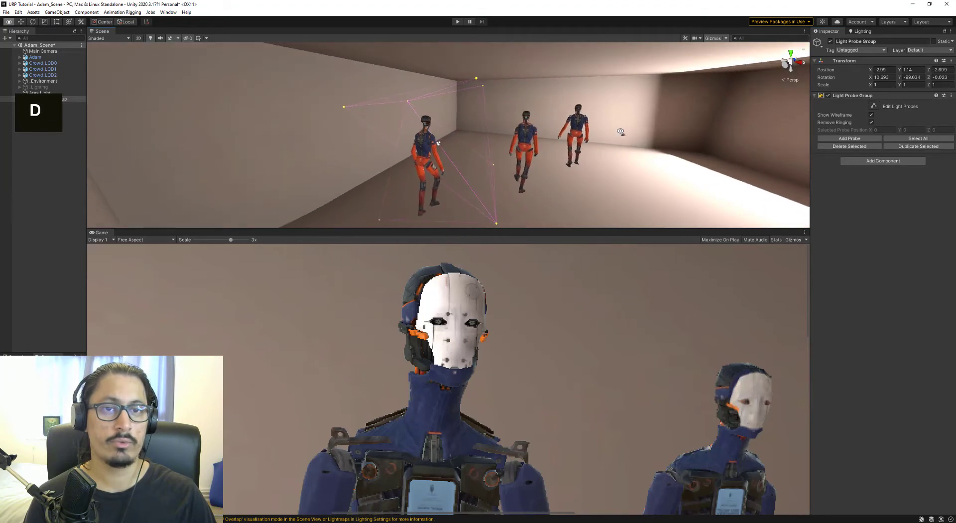
drag(508, 62, 460, 234)
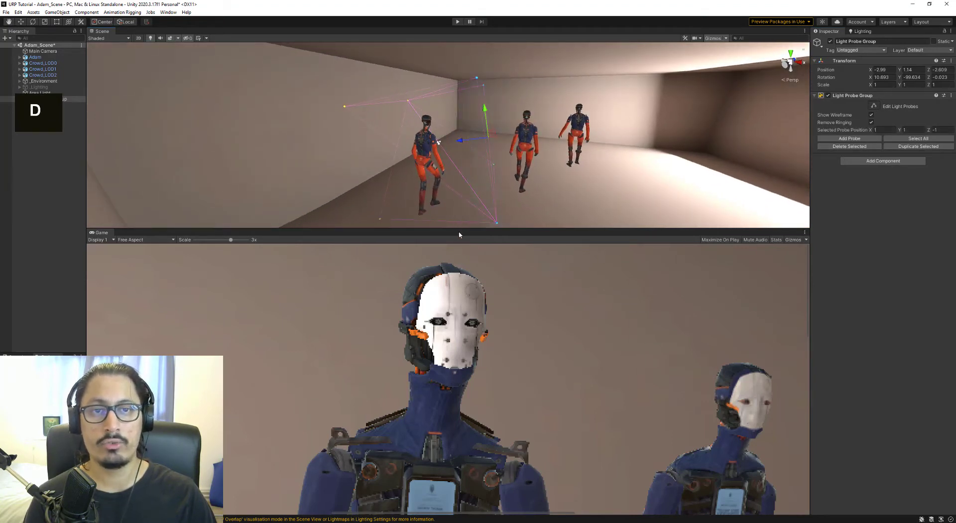
drag(471, 144, 445, 151)
key(ctrl+d)
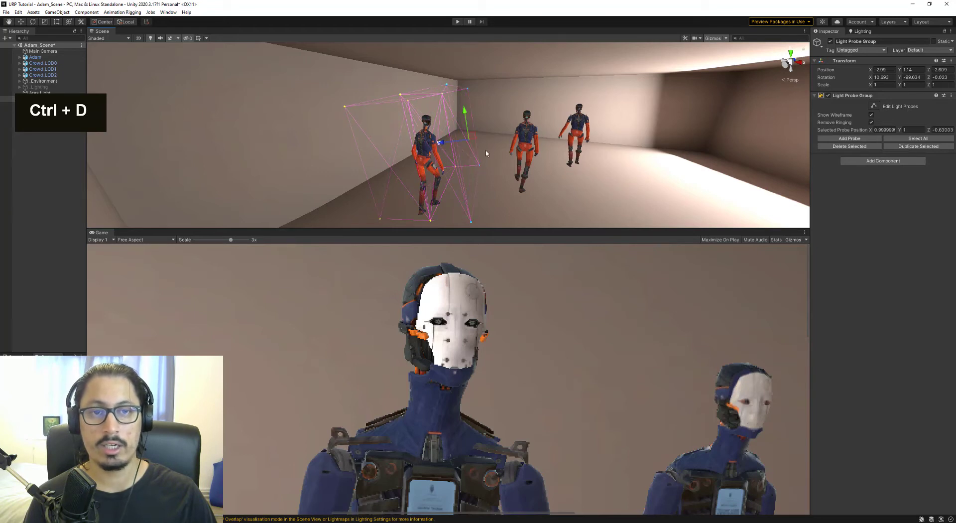
Step: Select the probes on the group's positive X side and shift them inward along the X axis
key(d)
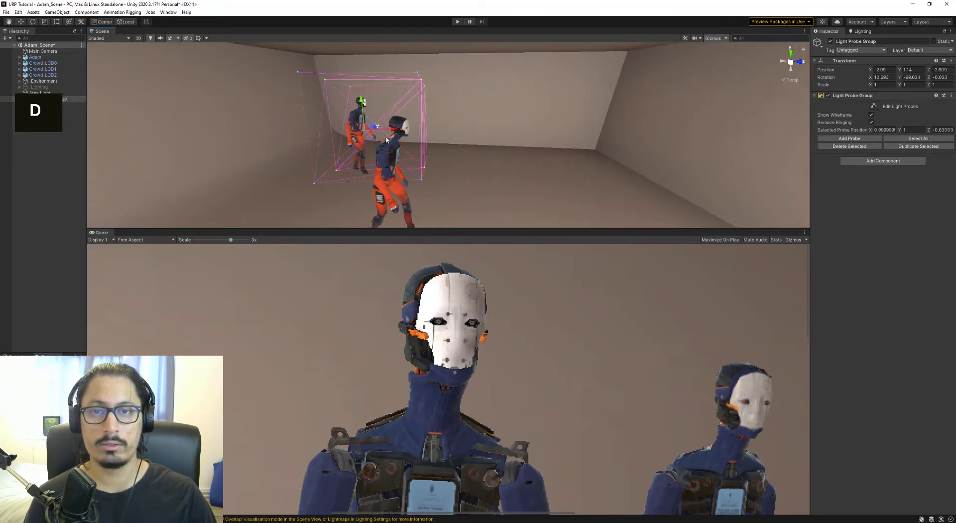
drag(453, 68, 394, 219)
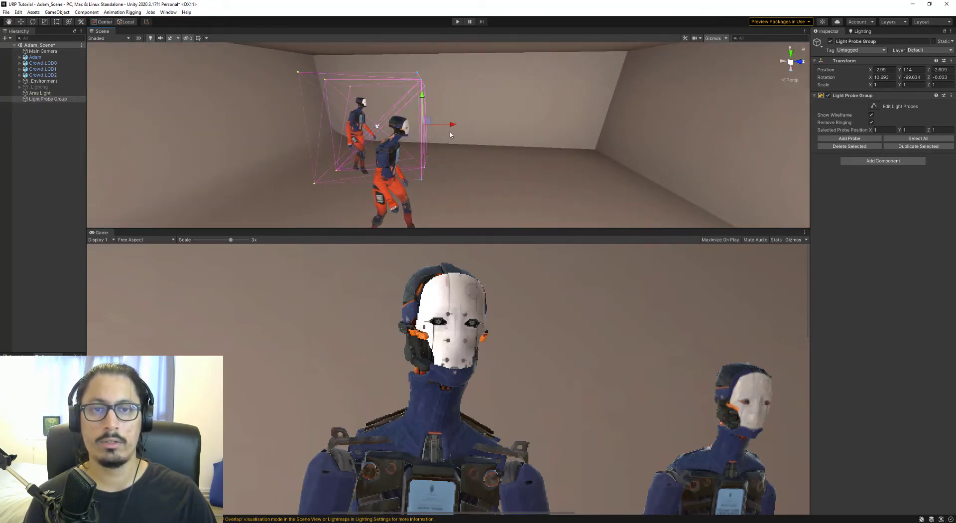
drag(442, 128, 406, 141)
click(58, 157)
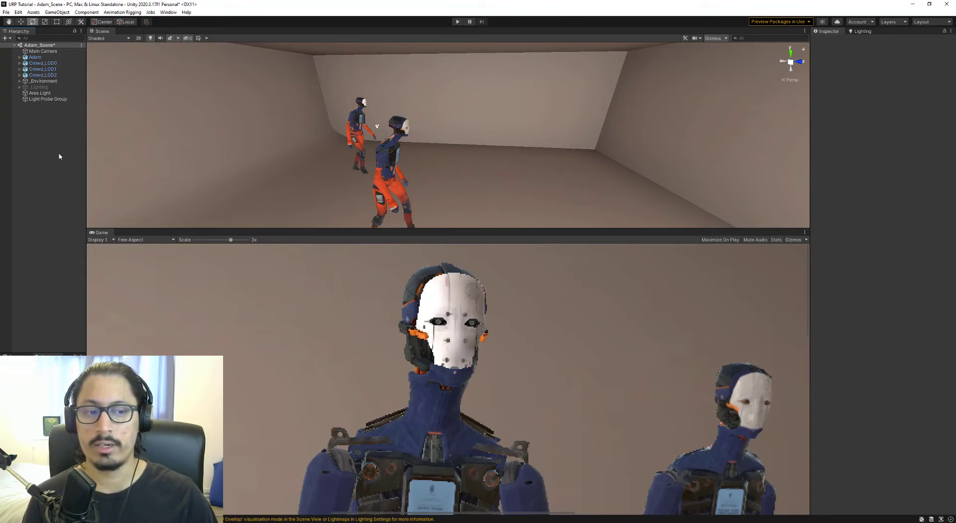
click(36, 94)
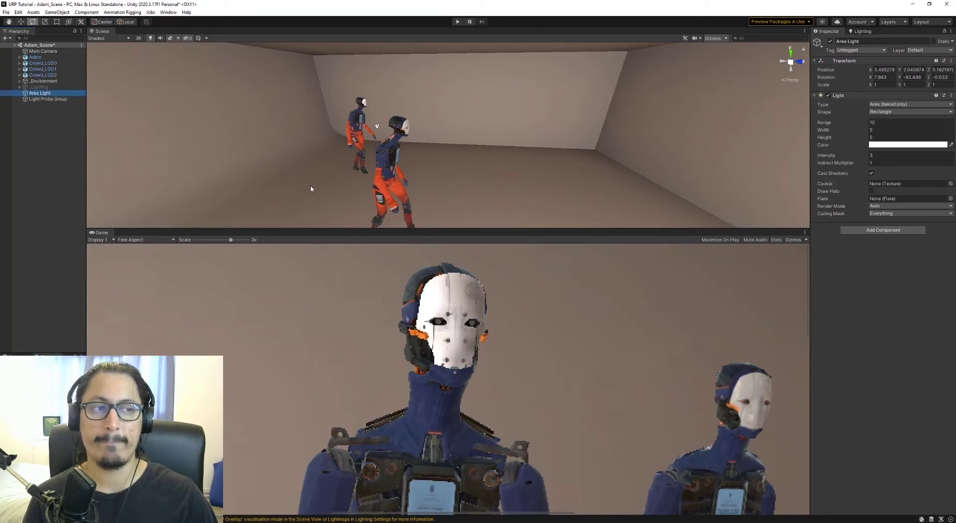
click(889, 145)
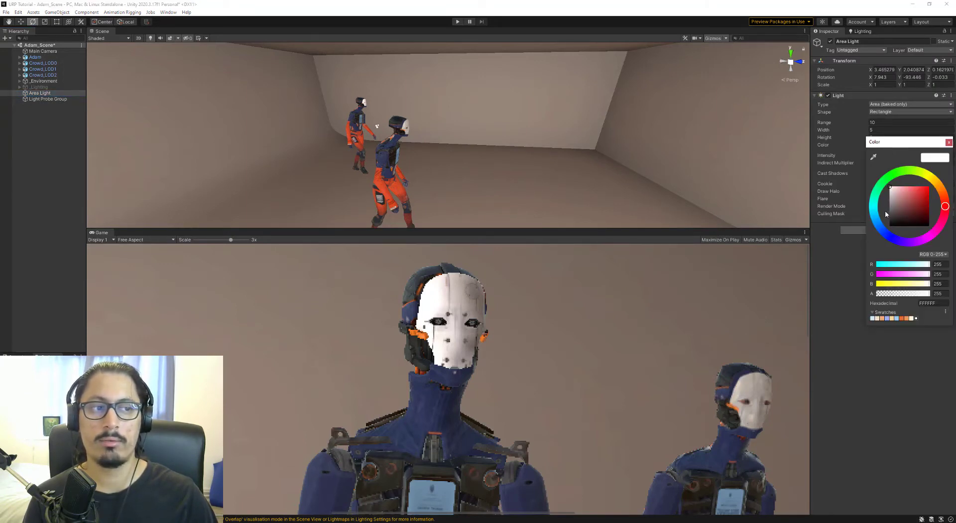
click(36, 140)
Step: Add a Spotlight to the scene at the root of the hierarchy
right_click(41, 115)
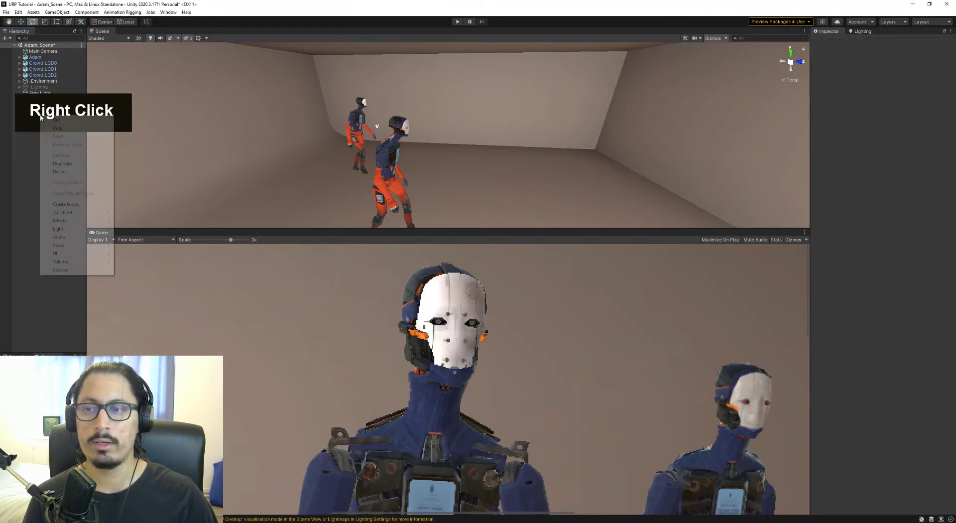
mouse_move(83, 232)
click(172, 253)
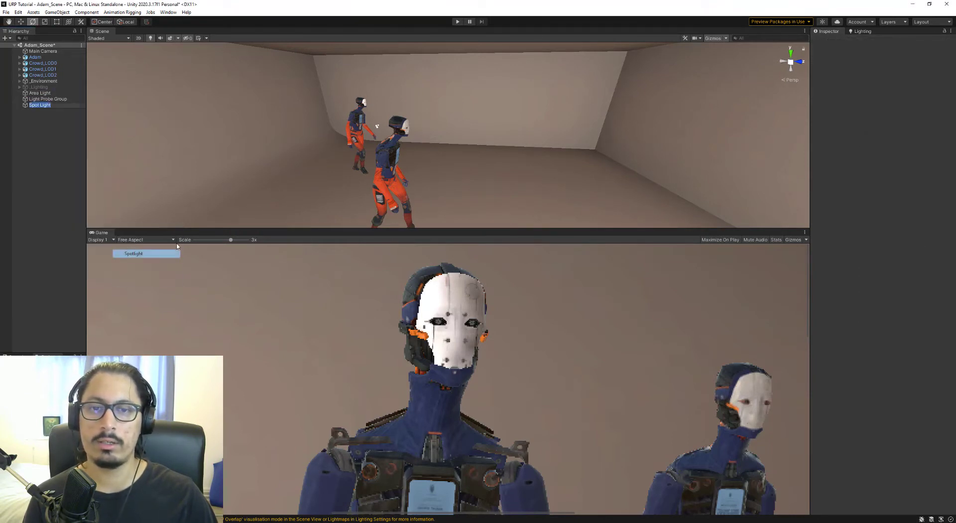
Step: Align the spot light with the scene view so it points down at the floor beside the farthest crowd character
right_drag(432, 116, 470, 105)
key(a)
key(w)
key(w)
key(ctrl+shift+f)
key(shift+f)
key(f)
scroll(482, 156, up, 3)
key(ctrl+shift+f)
key(s)
Step: Configure the spot light with Baked mode, an intensity of 15.5 and a spot angle of about 59
click(897, 181)
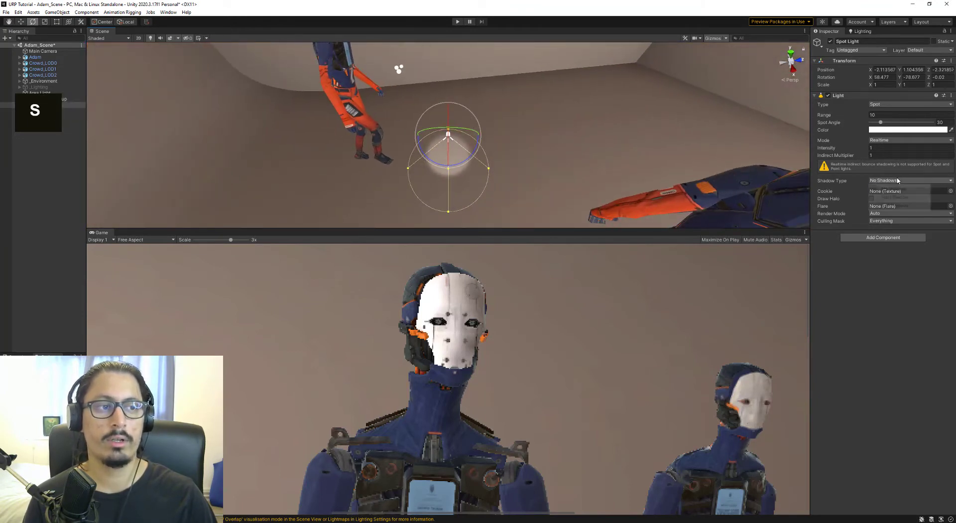
click(892, 140)
click(891, 165)
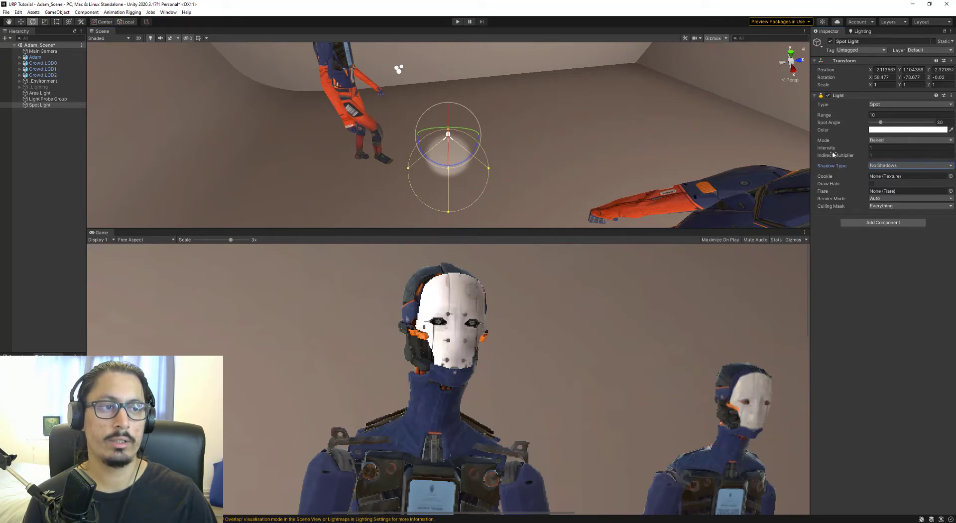
drag(833, 150, 23, 148)
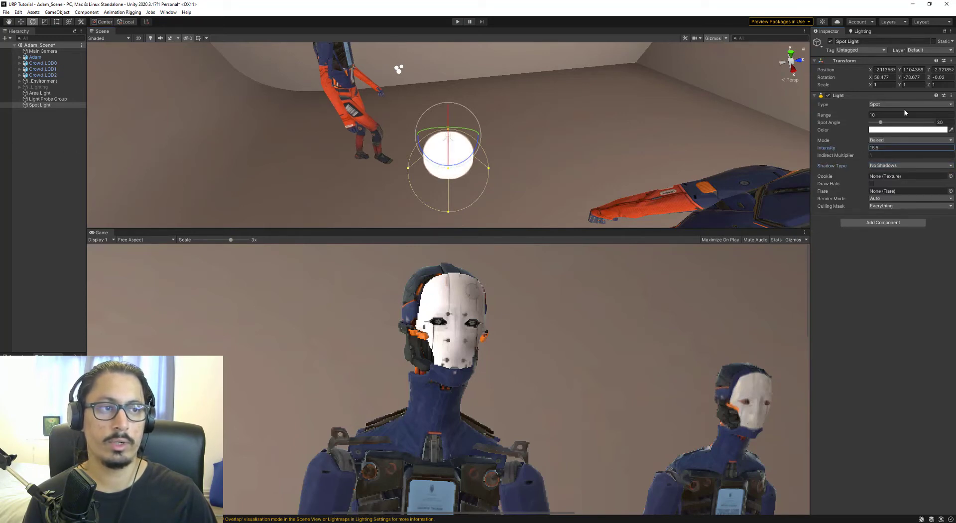
drag(890, 124, 891, 124)
Step: Set the spot light's colour to the saturated blue 0024FF
click(885, 130)
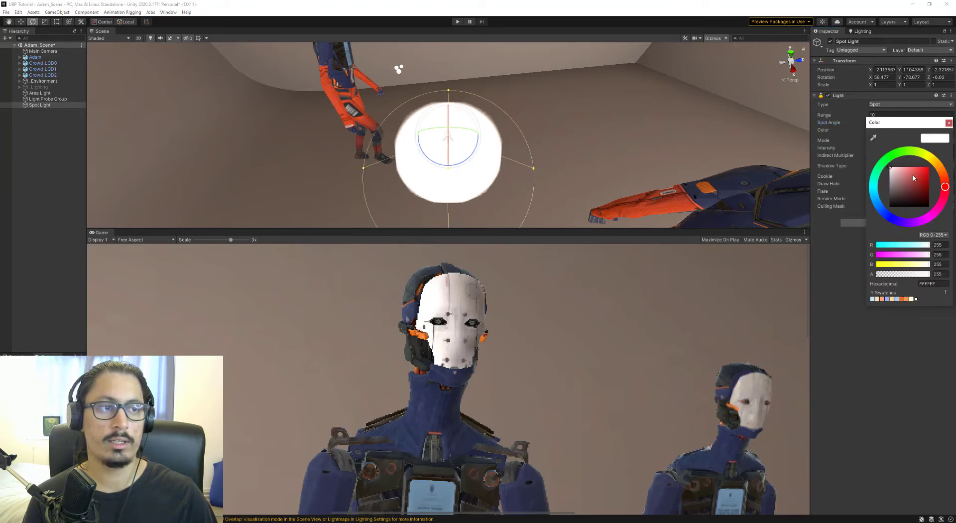
click(889, 216)
drag(909, 182, 948, 135)
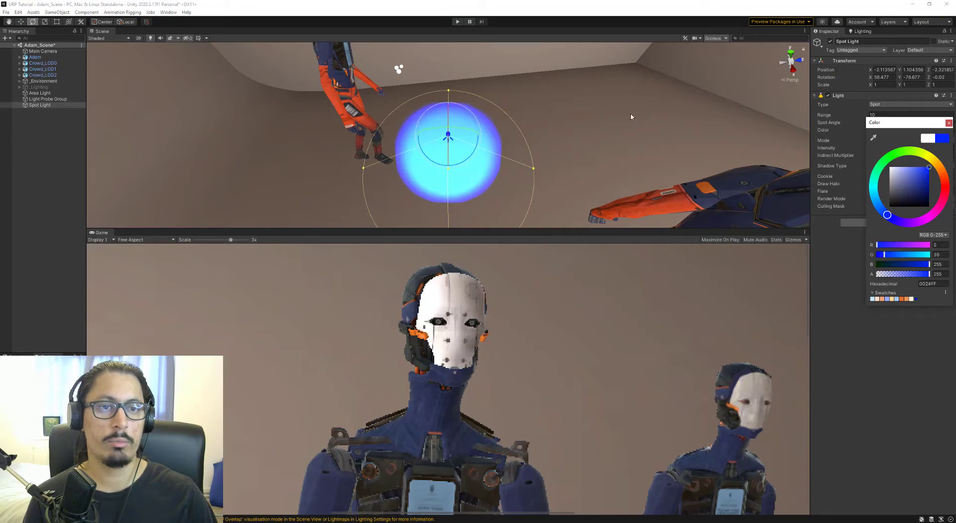
Step: Duplicate the blue spot light
right_drag(631, 116, 384, 202)
key(d)
key(q)
key(z)
key(ctrl+d)
key(z)
Step: Align the duplicated spot light with the scene view so it lights the floor near another character
right_drag(479, 152, 504, 144)
key(z)
key(super+space)
key(w)
key(w)
key(shift+f)
key(w)
key(ctrl+shift+f)
key(ctrl+shift+f)
key(ctrl+shift+f)
key(shift+f)
Step: Rotate the original spot light so its beam falls on the farthest crowd character
key(w)
key(a)
key(w)
key(s)
key(w)
key(w)
click(495, 130)
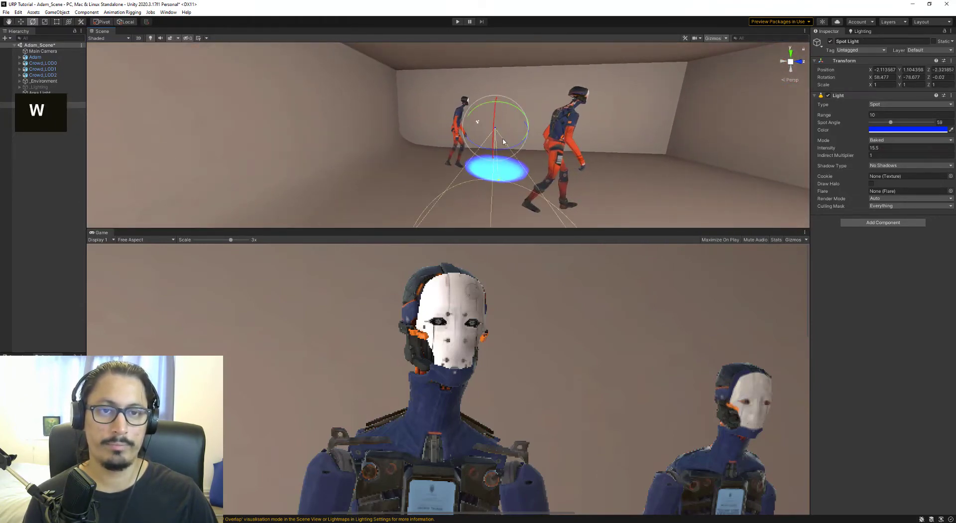
drag(517, 111, 534, 123)
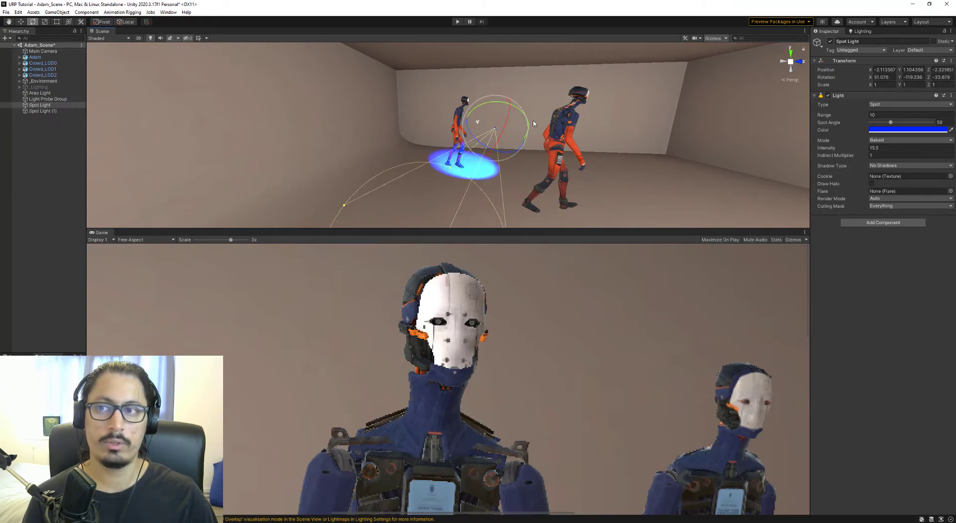
Step: Generate the baked lighting for the scene
click(863, 31)
double_click(922, 462)
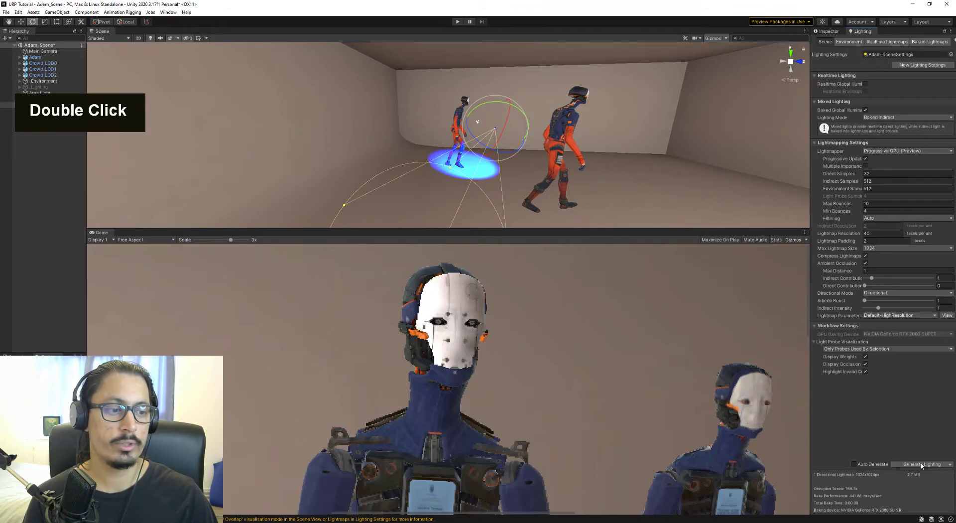
scroll(587, 320, down, 2)
scroll(585, 319, down, 2)
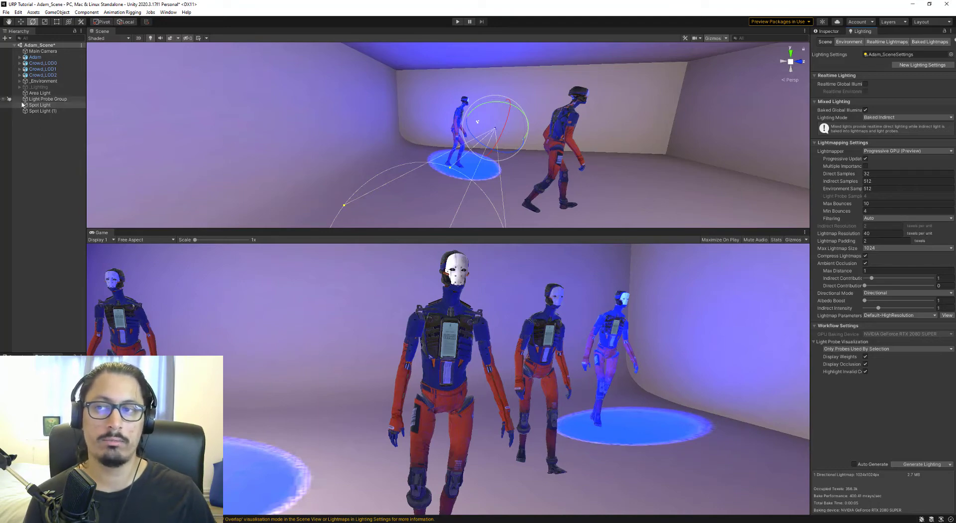
Step: Try moving Crowd_LOD2 sideways within the light probe volume to test its lighting, and undo the move
click(45, 99)
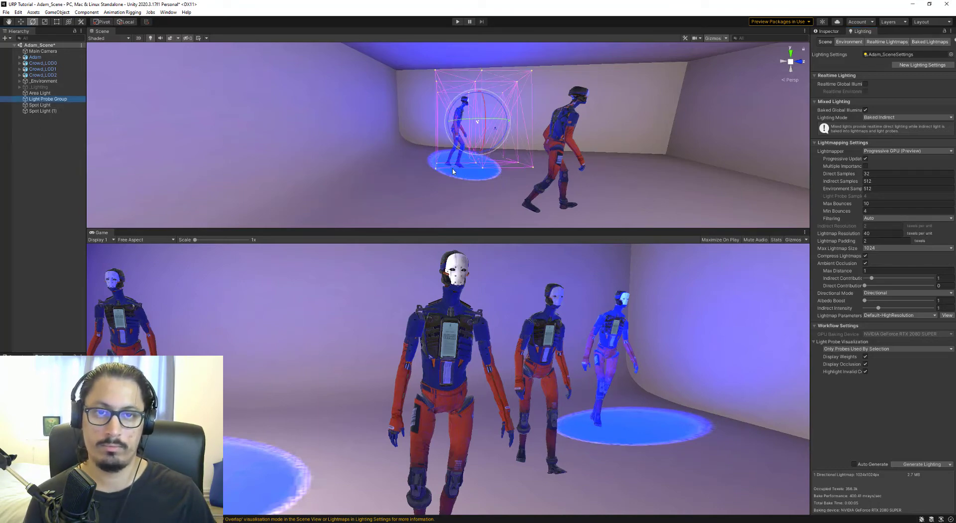
click(445, 191)
click(458, 124)
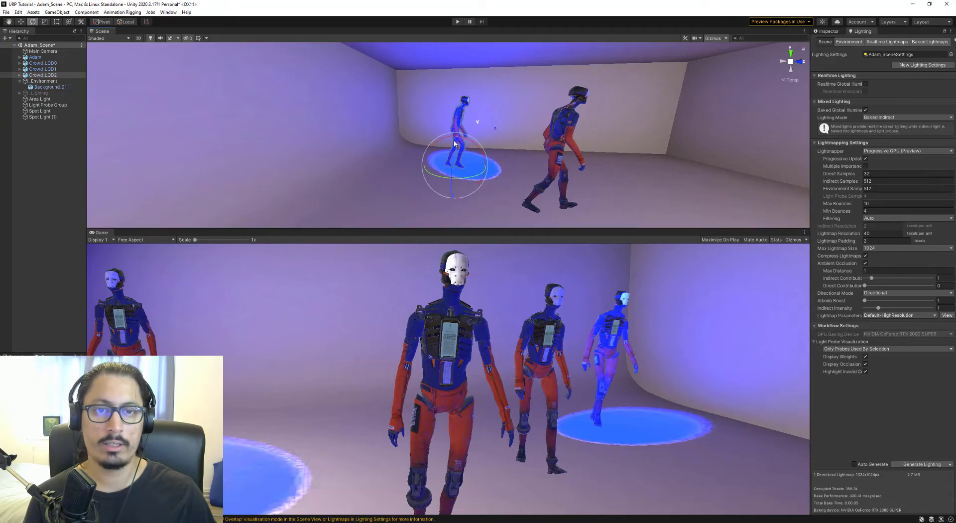
key(w)
click(488, 167)
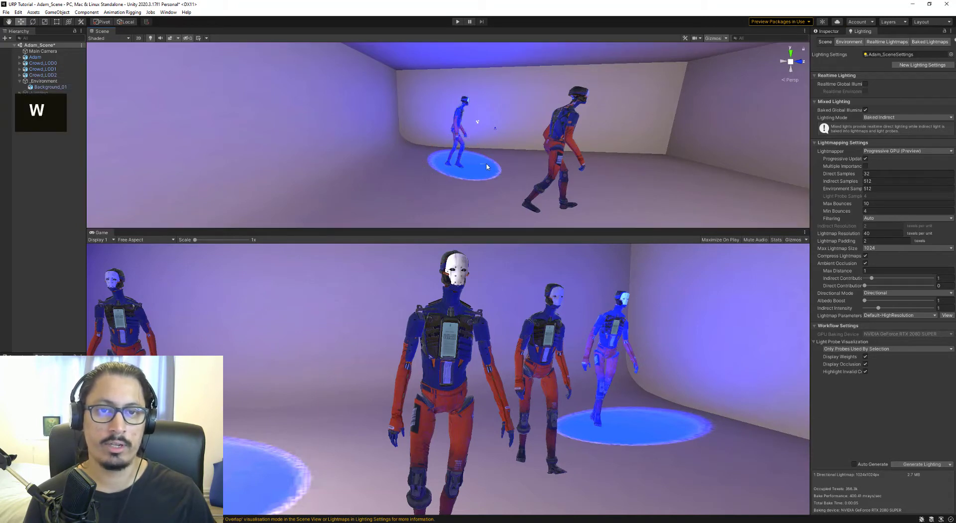
click(458, 116)
drag(486, 172, 491, 214)
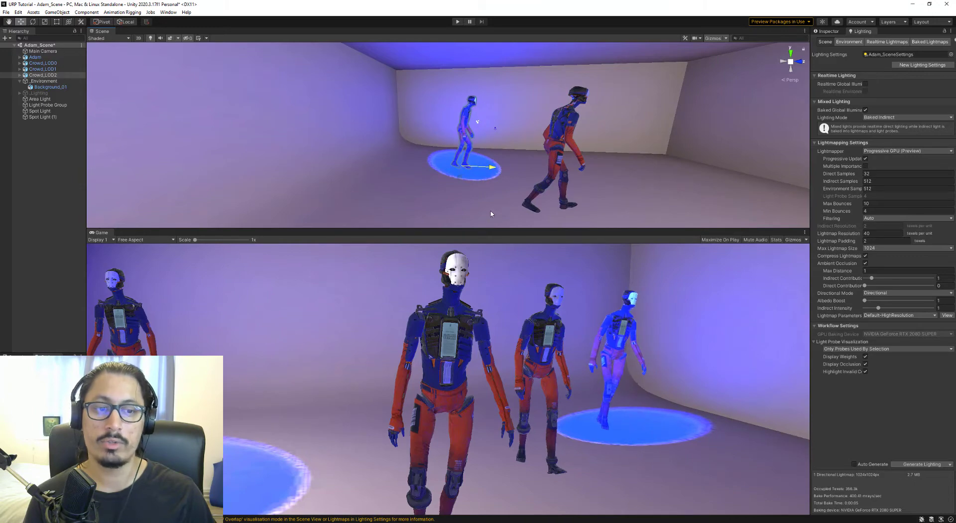
key(ctrl+z)
Step: Try moving Crowd_LOD1 into the blue light circle beside Crowd_LOD2 to test the probes, and undo the move
right_drag(459, 186, 333, 175)
key(s)
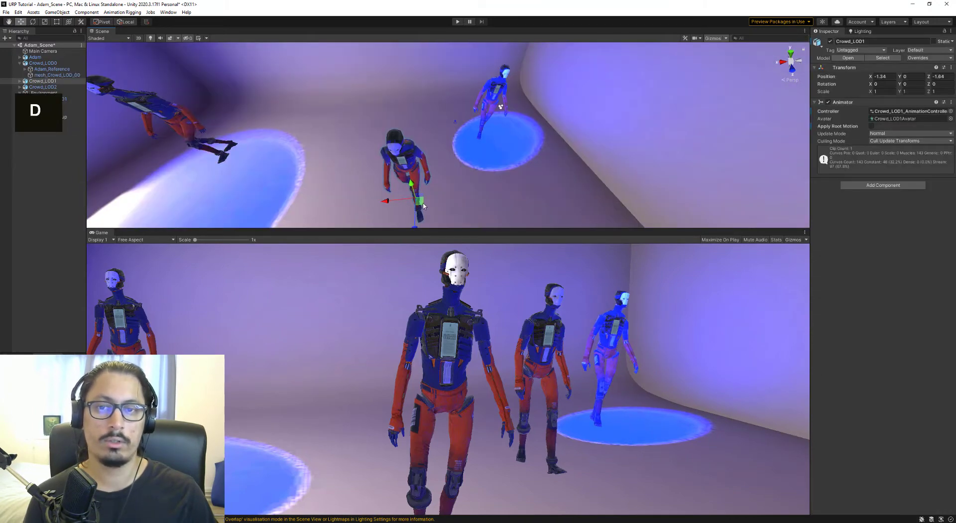
drag(424, 206, 504, 152)
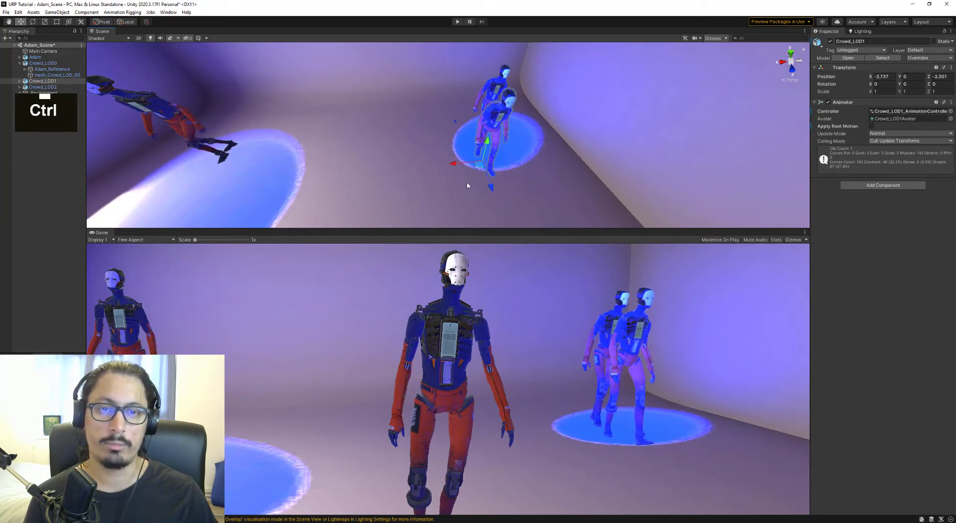
key(ctrl+z)
Step: Inspect the Crowd_LOD1 mesh's static options and light probe settings, and look over the characters in the room
alt+drag(403, 182, 442, 131)
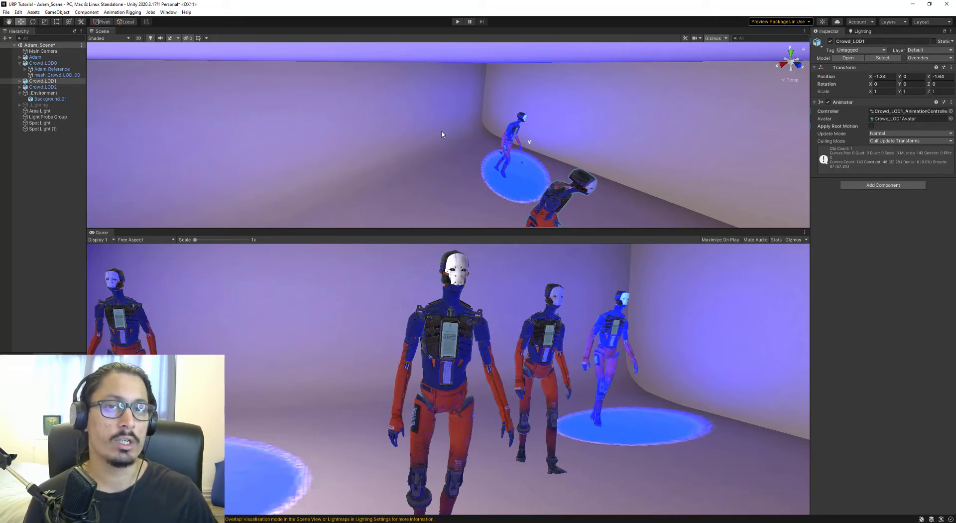
click(555, 200)
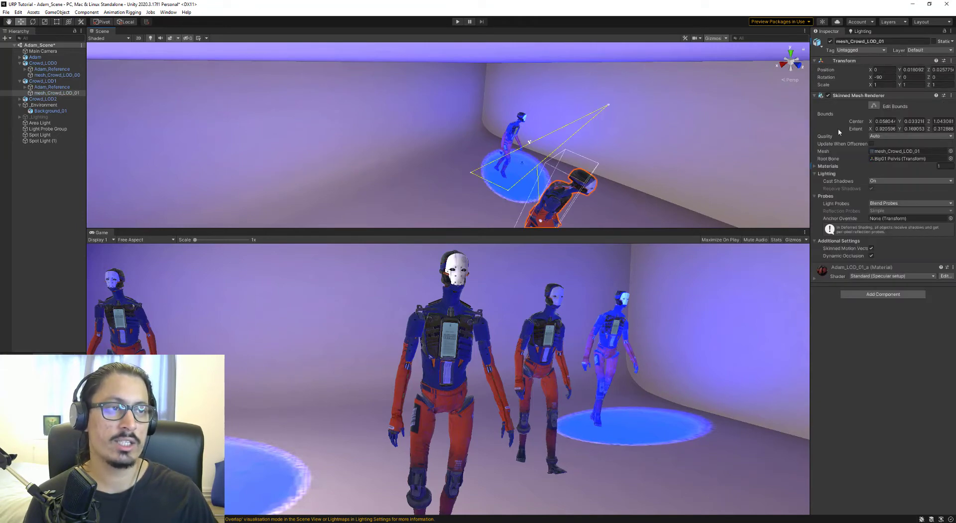
click(951, 42)
right_drag(592, 126, 343, 144)
key(d)
key(a)
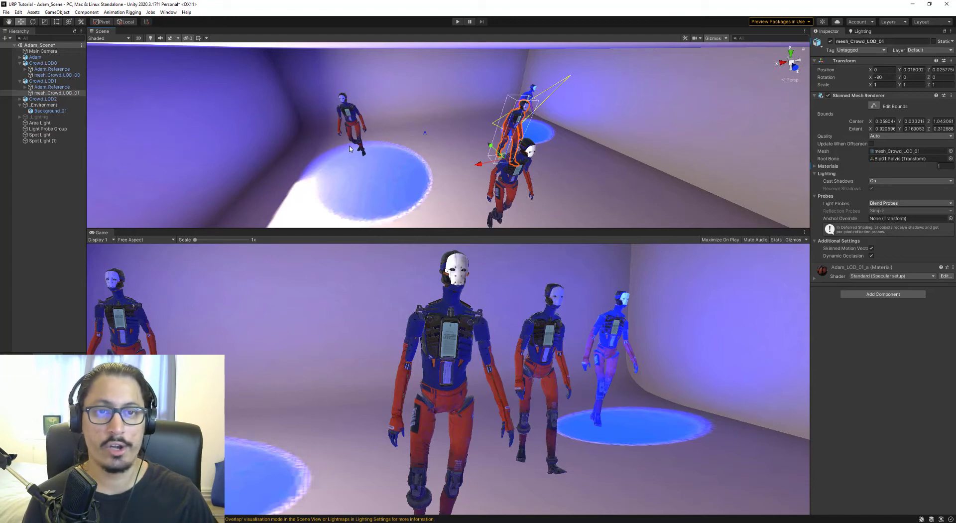
Step: Review the original spot light's settings and its beam in the room
click(28, 135)
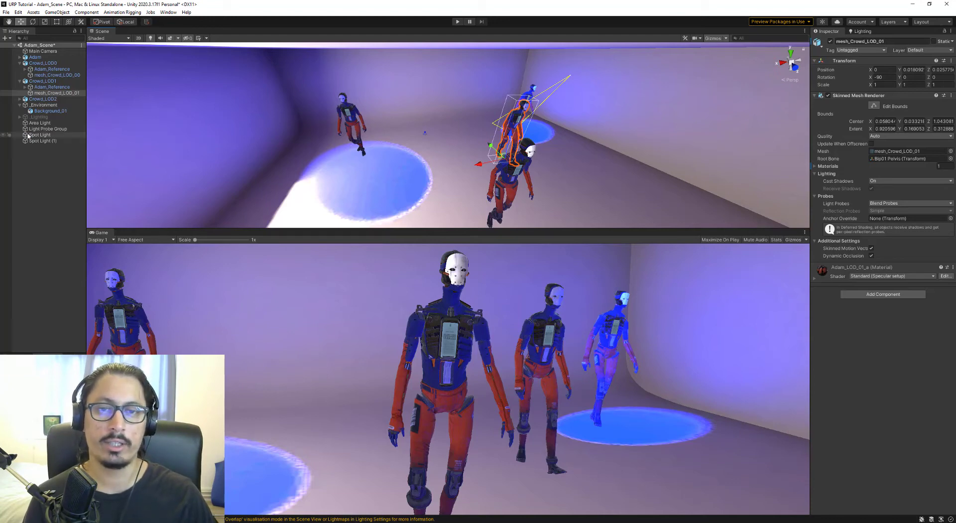
right_drag(265, 121, 401, 97)
key(a)
key(d)
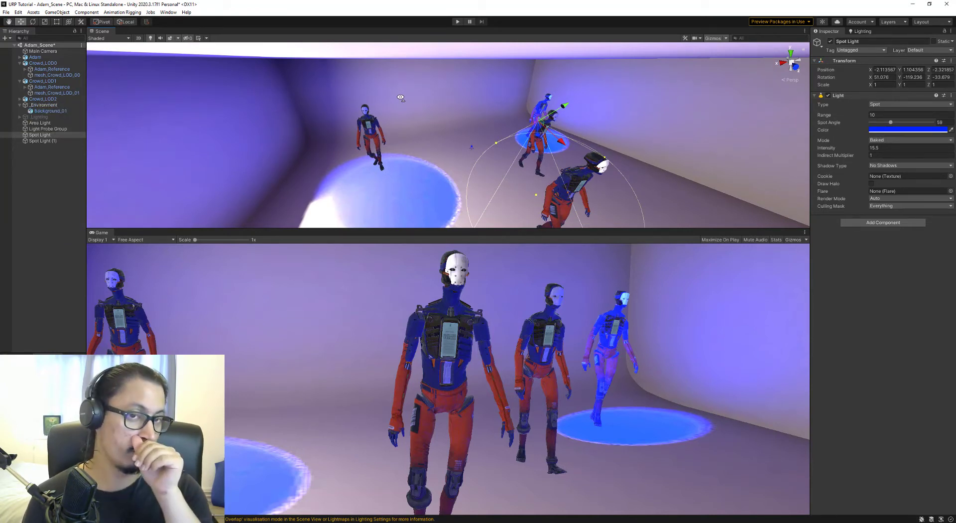
Step: Duplicate the Light Probe Group, move the copy across the room between the two blue circles, and lower it
click(553, 160)
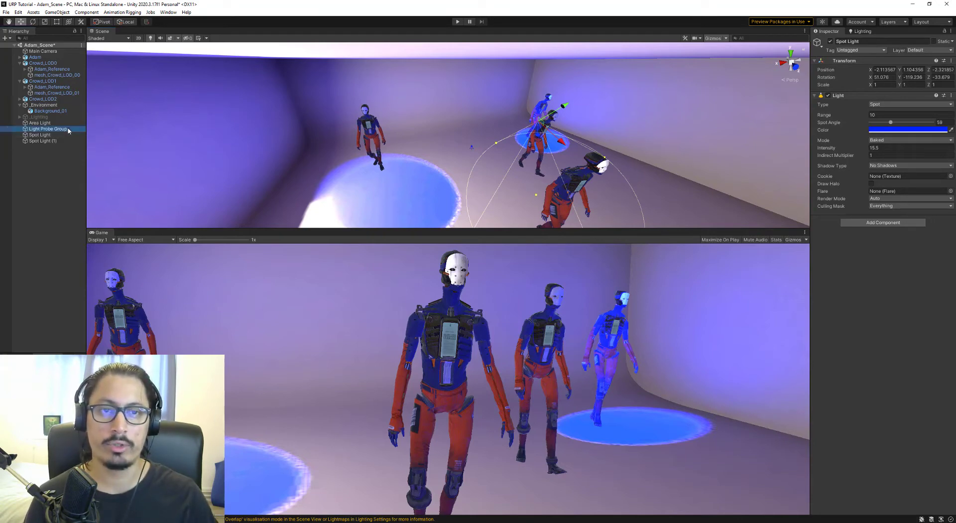
key(d)
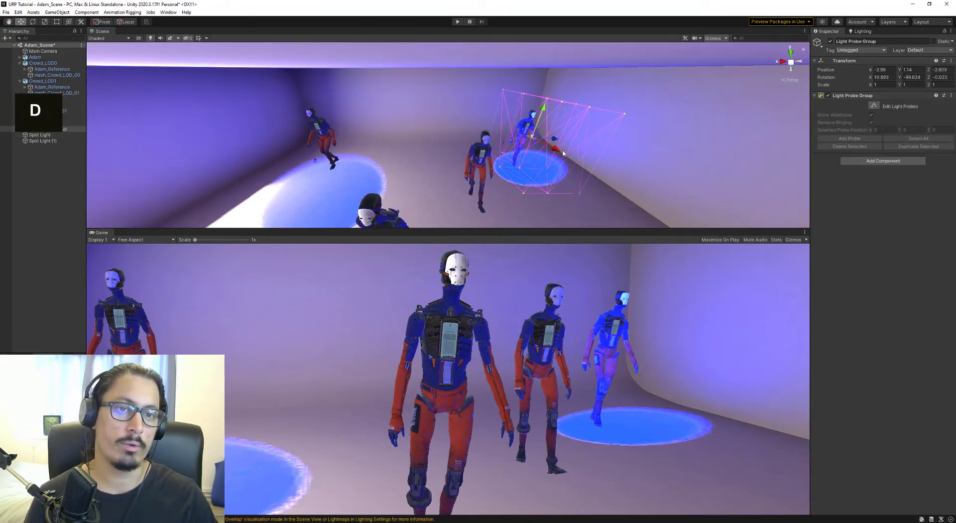
key(ctrl+d)
drag(556, 145, 421, 151)
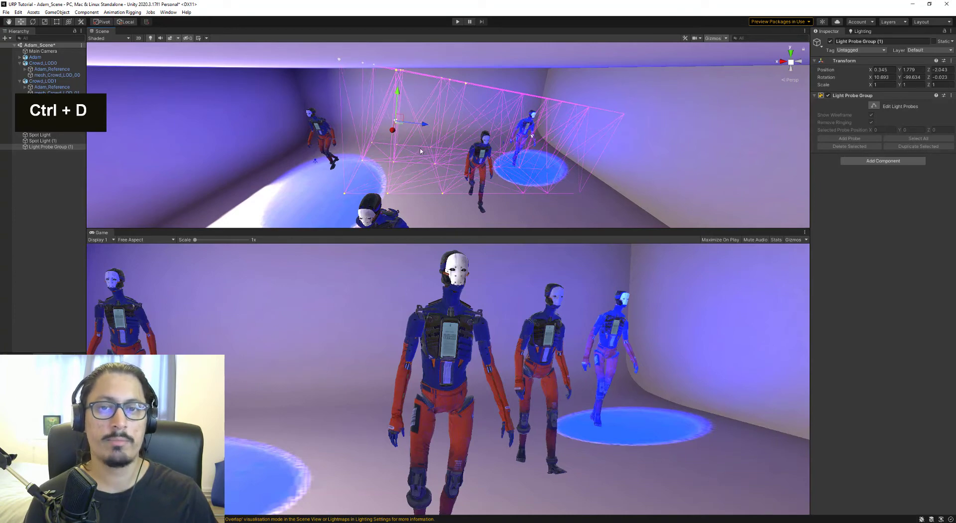
drag(396, 101, 397, 144)
key(a)
right_drag(397, 144, 487, 148)
Step: Duplicate the copied Light Probe Group twice more and move the newest copy over the character at the other blue circle
key(ctrl+d)
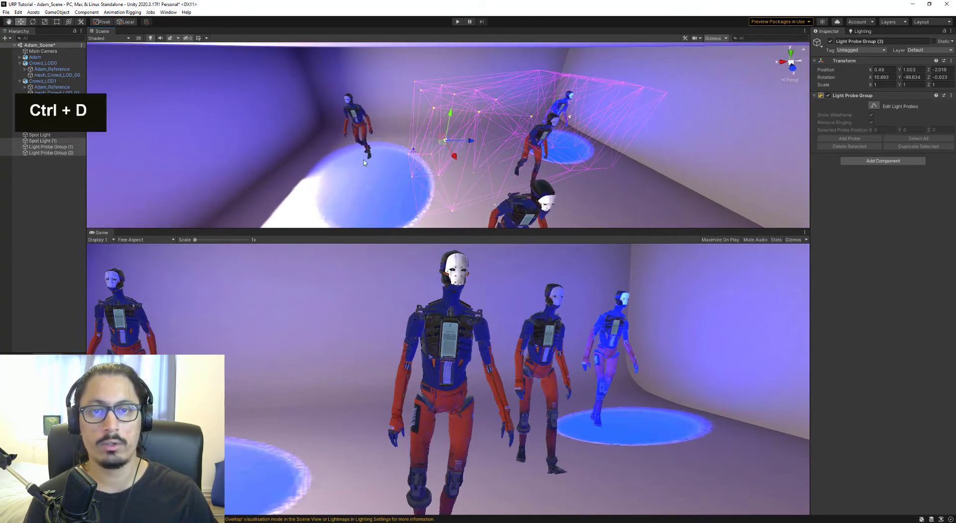
ctrl+click(445, 140)
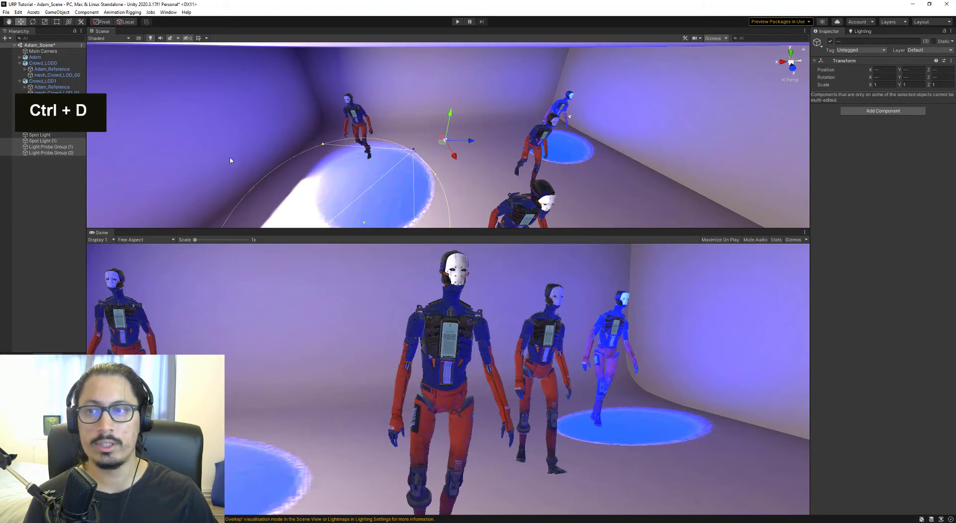
click(444, 141)
double_click(444, 140)
key(ctrl+d)
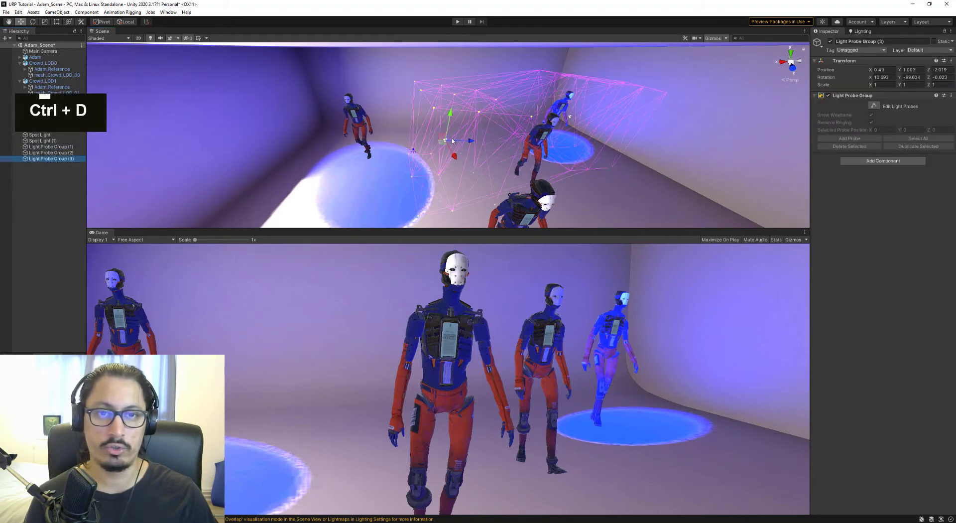
drag(453, 141, 207, 127)
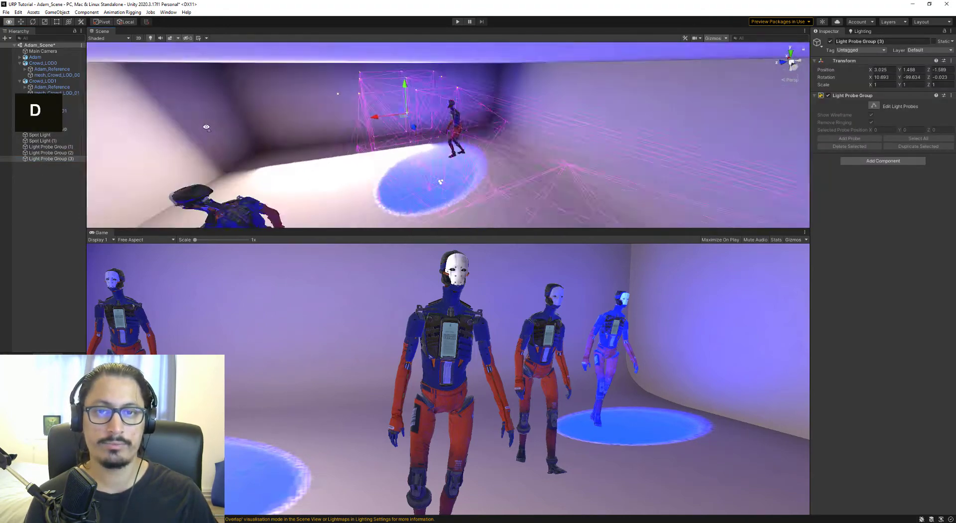
Step: Reposition and rotate Light Probe Group (3) so its probes cover the area along the brightly lit floor
right_drag(207, 127, 523, 130)
key(w)
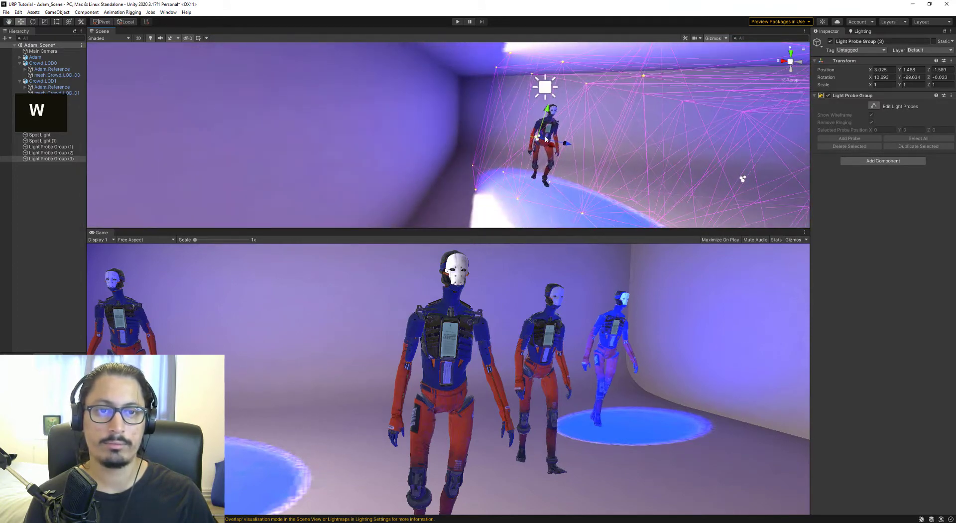
drag(533, 132, 448, 167)
key(e)
key(w)
key(d)
right_drag(448, 167, 452, 167)
key(s)
Step: Duplicate Light Probe Group (3), place the copy farther along the bright floor area, and regenerate the baked lighting
key(ctrl+d)
drag(419, 148, 328, 169)
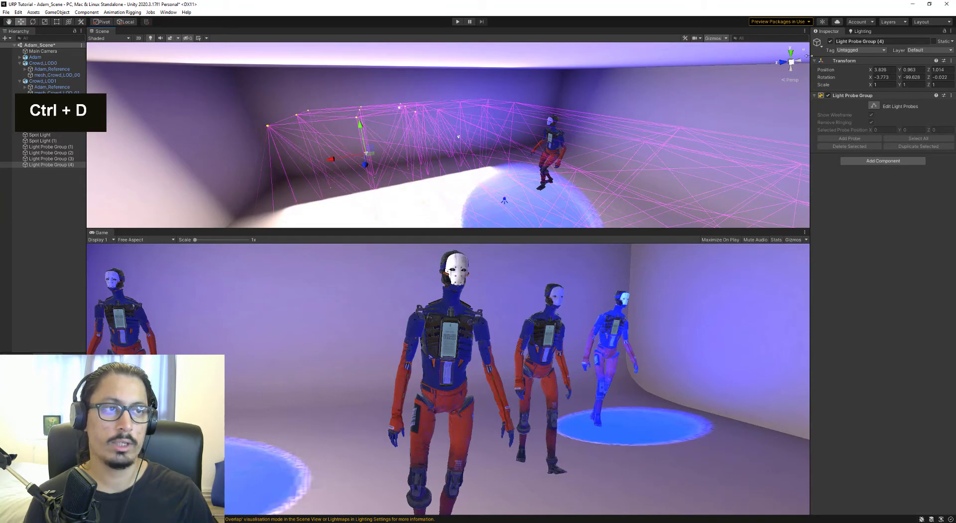
click(863, 31)
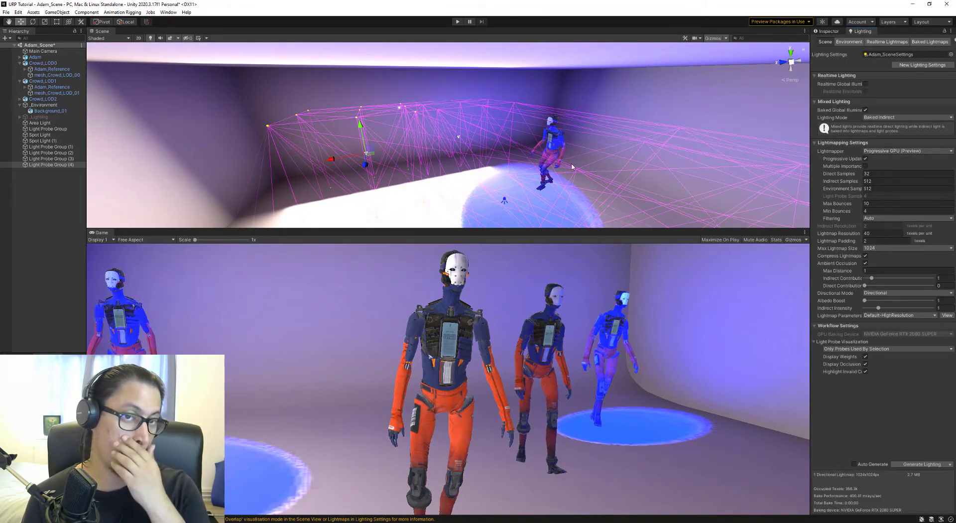
Step: Move Crowd_LOD1 sideways across the room, past the bright floor area to the dark side wall
mouse_move(572, 167)
right_down()
mouse_move(628, 141)
mouse_move(589, 168)
right_up()
click(506, 177)
right_drag(506, 177, 493, 173)
key(s)
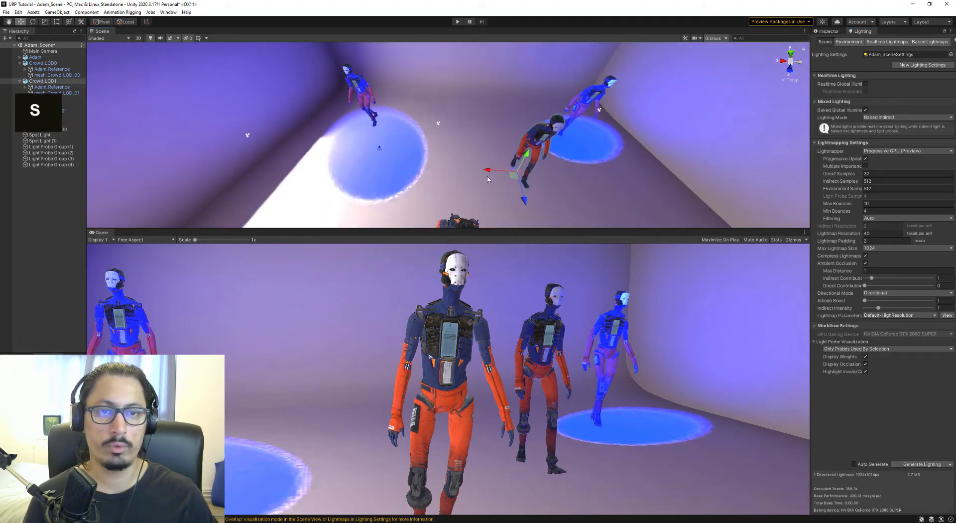
drag(492, 172, 243, 201)
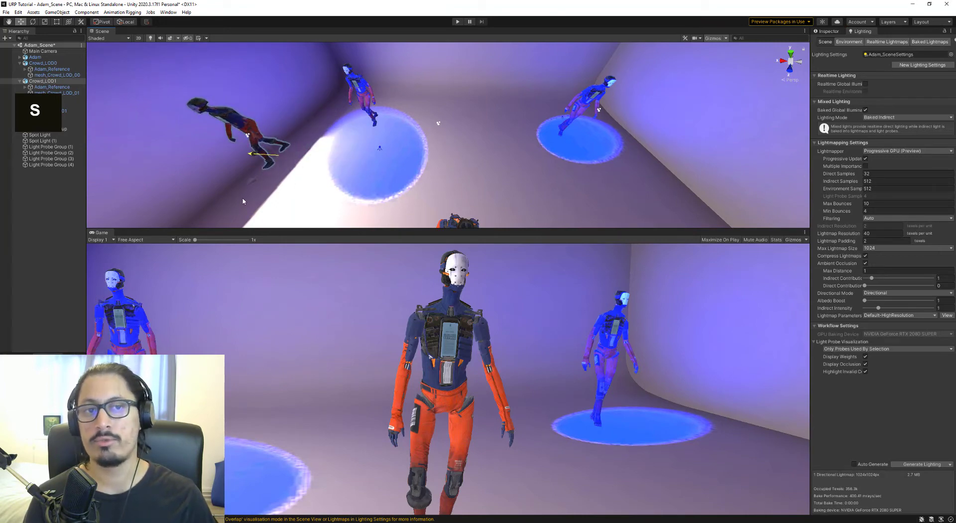
Step: Move Crowd_LOD1 along the side wall through the probe volumes and back beside the character at the other blue circle
right_drag(243, 201, 137, 167)
key(d)
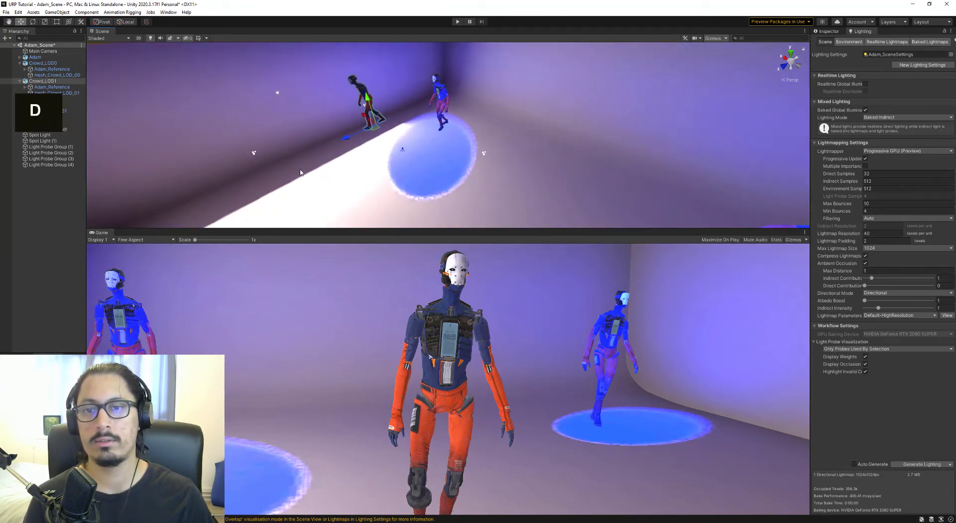
right_drag(356, 172, 327, 167)
drag(382, 129, 203, 217)
right_drag(303, 177, 278, 155)
key(a)
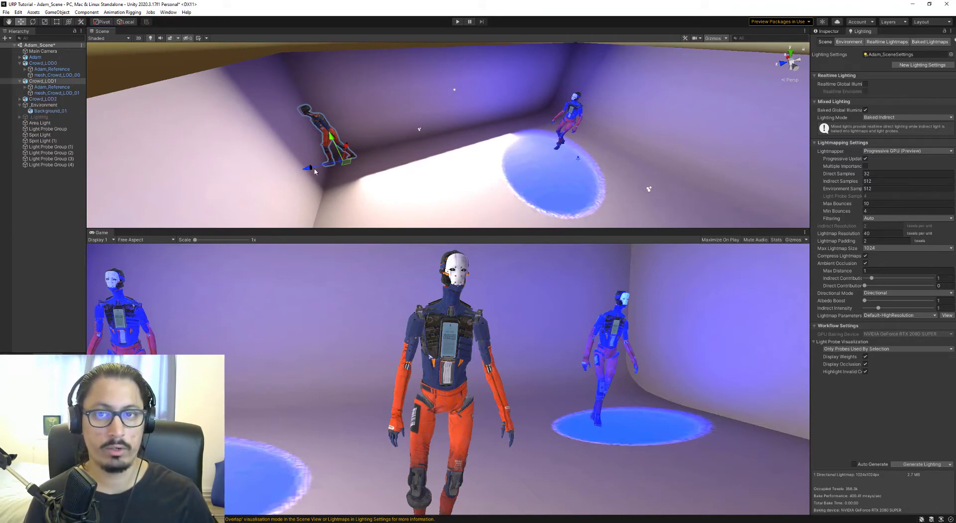
drag(345, 160, 535, 156)
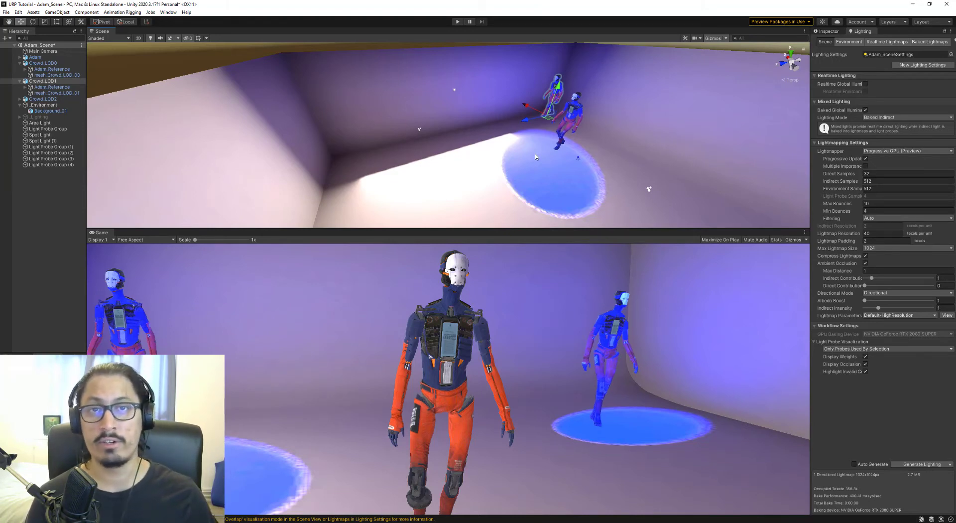
Step: Delete Light Probe Groups (1) to (4) together with the original Light Probe Group
double_click(66, 148)
shift+click(62, 158)
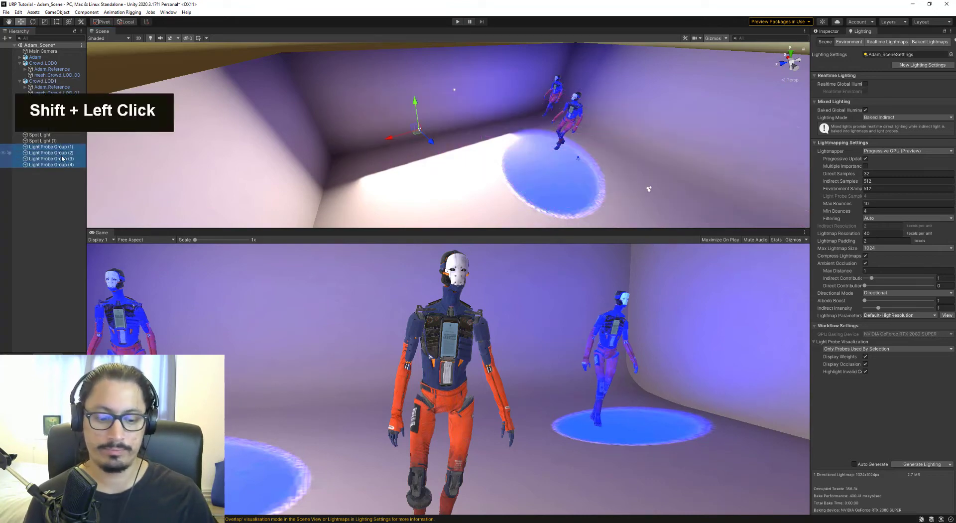
key(Delete)
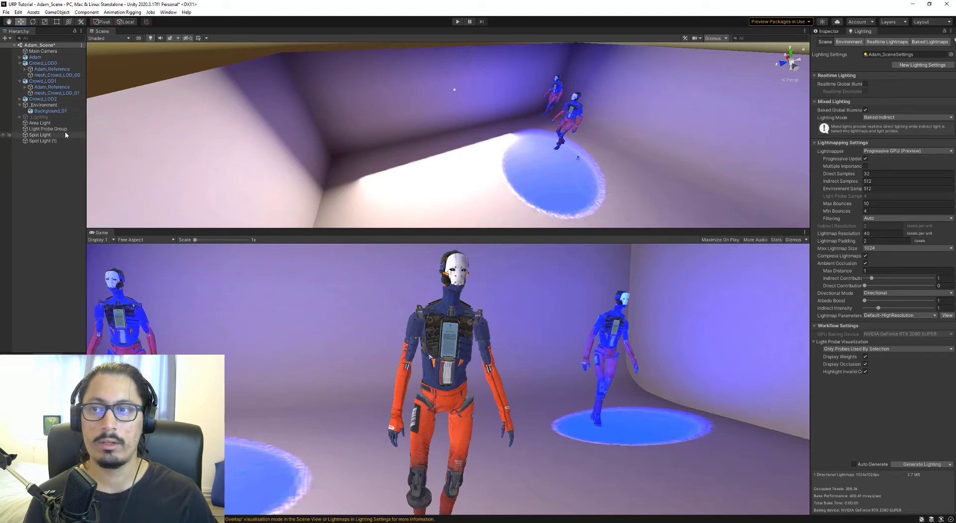
double_click(60, 128)
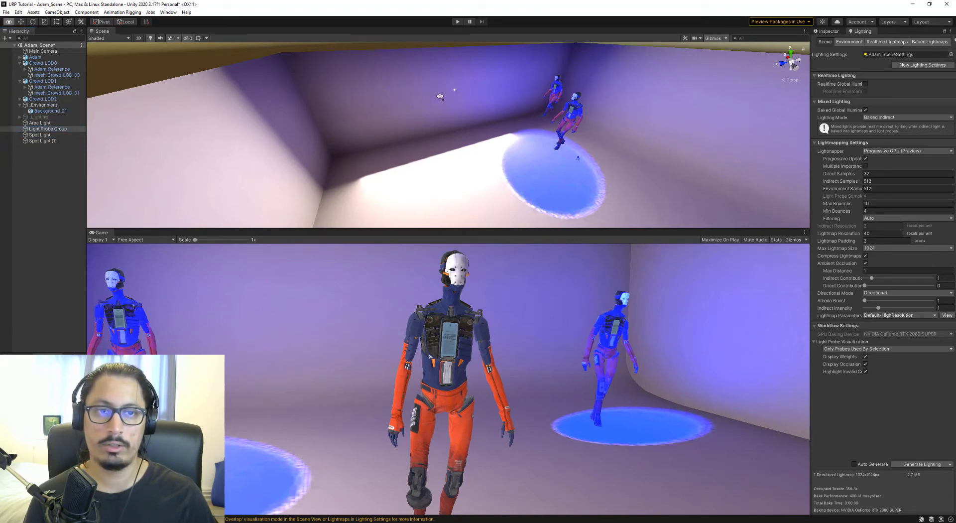
key(Delete)
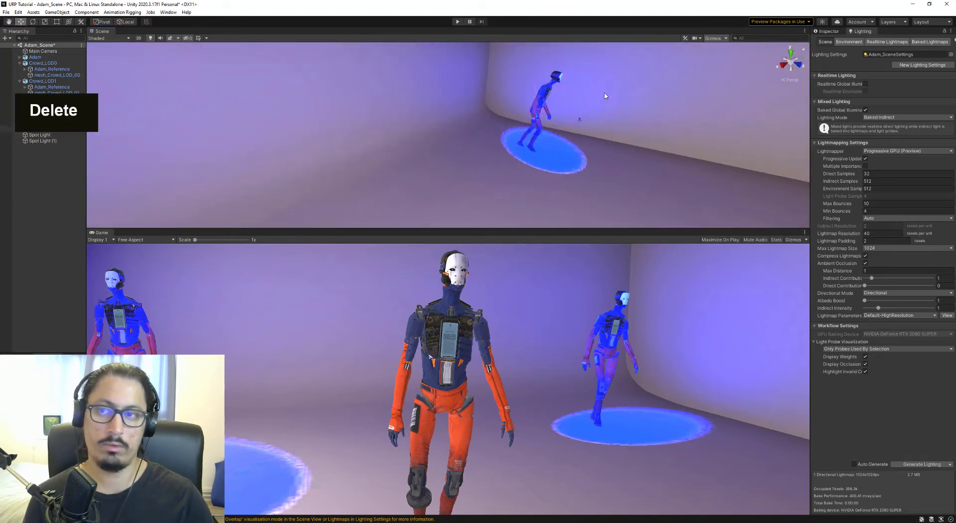
Step: Create a new Light Probe Group with probes distributed throughout the whole room
right_click(52, 149)
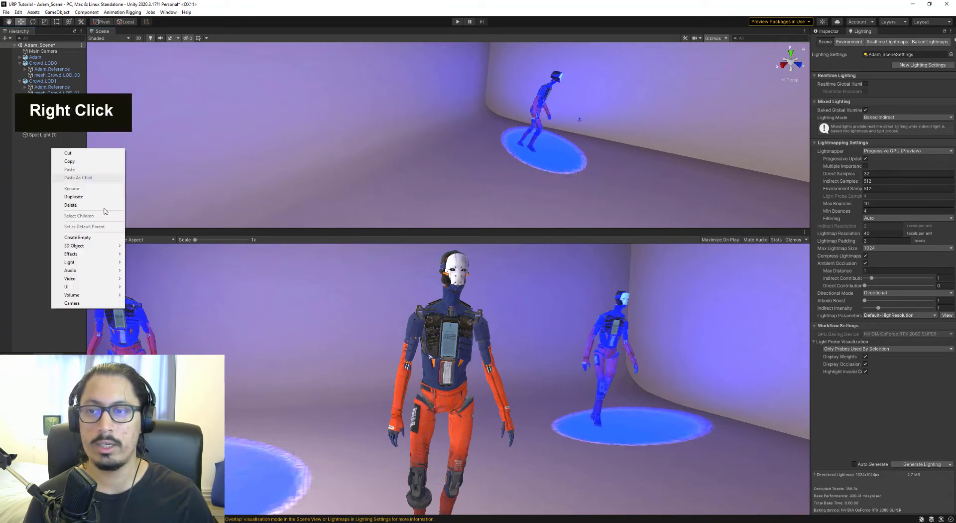
click(17, 215)
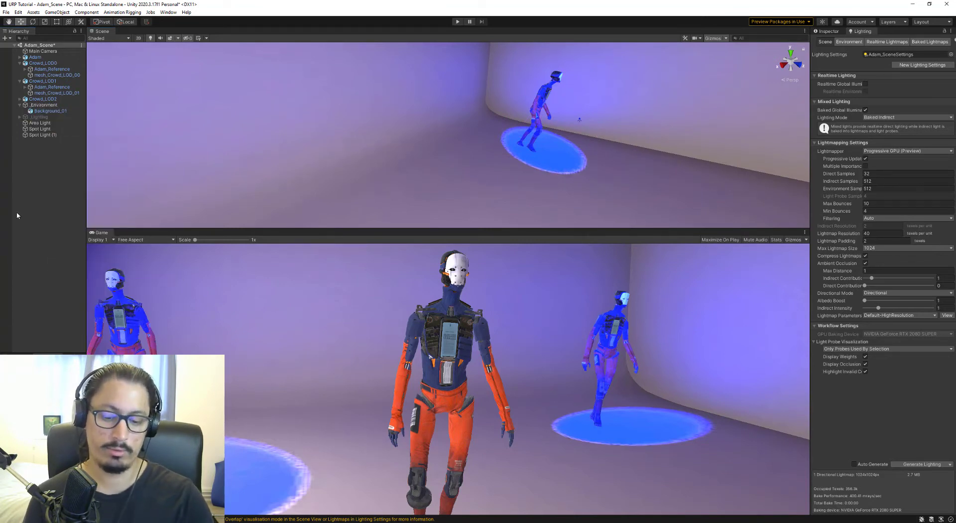
key(F9)
Step: Generate the baked lighting using the room-wide Light Probe Group
key(s)
right_drag(418, 149, 451, 183)
key(d)
key(a)
key(d)
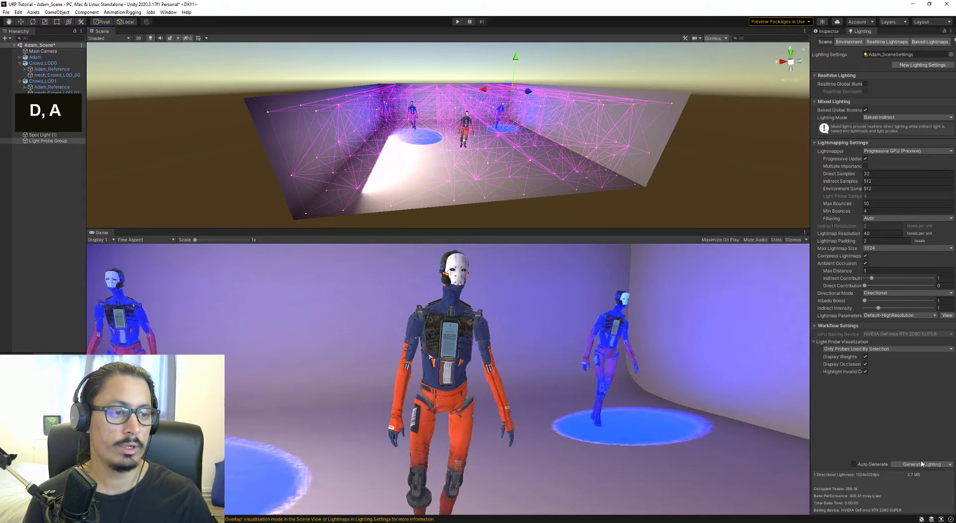
double_click(922, 465)
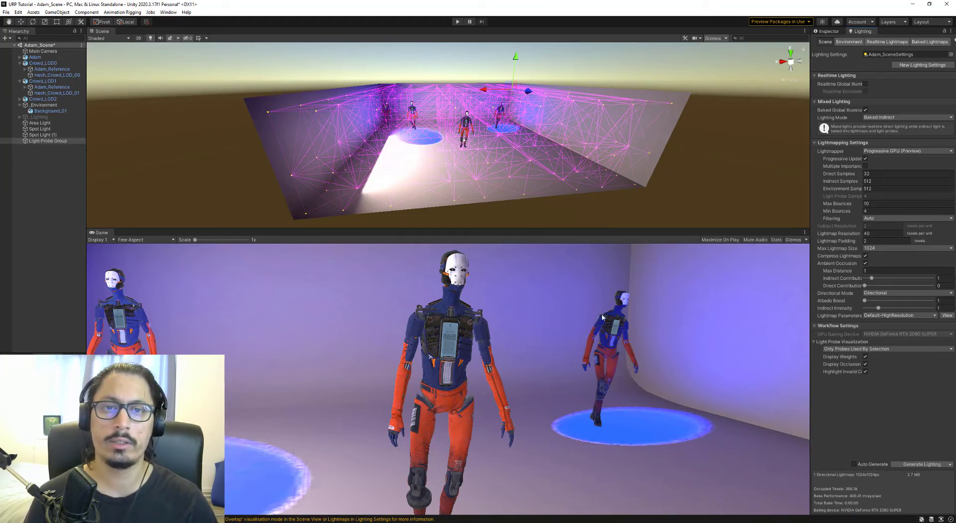
Step: Examine from several viewpoints how the characters receive the baked light near the blue circles and the bright floor area
right_drag(489, 159, 468, 126)
key(w)
key(d)
key(a)
key(w)
click(64, 230)
key(d)
key(a)
key(s)
key(s)
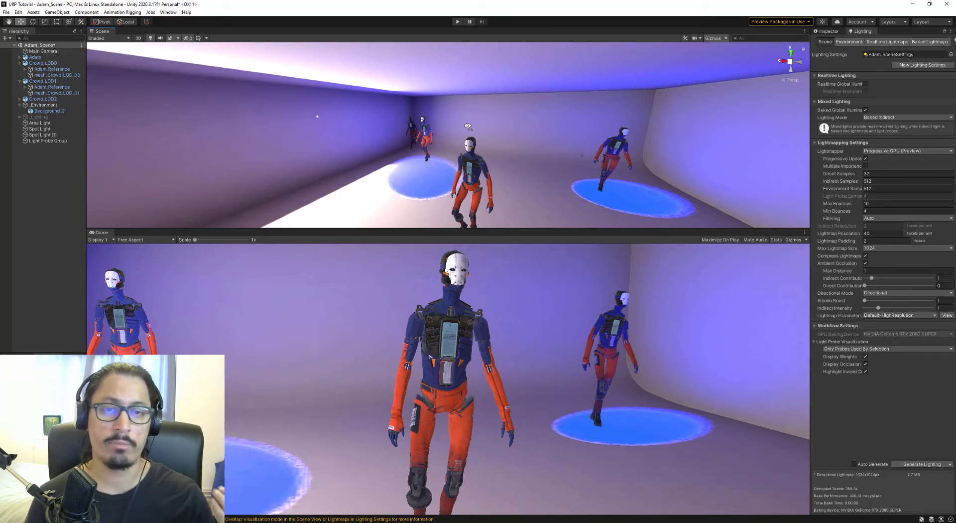
mouse_move(468, 129)
right_down()
mouse_move(504, 128)
mouse_move(463, 145)
right_up()
key(d)
key(d)
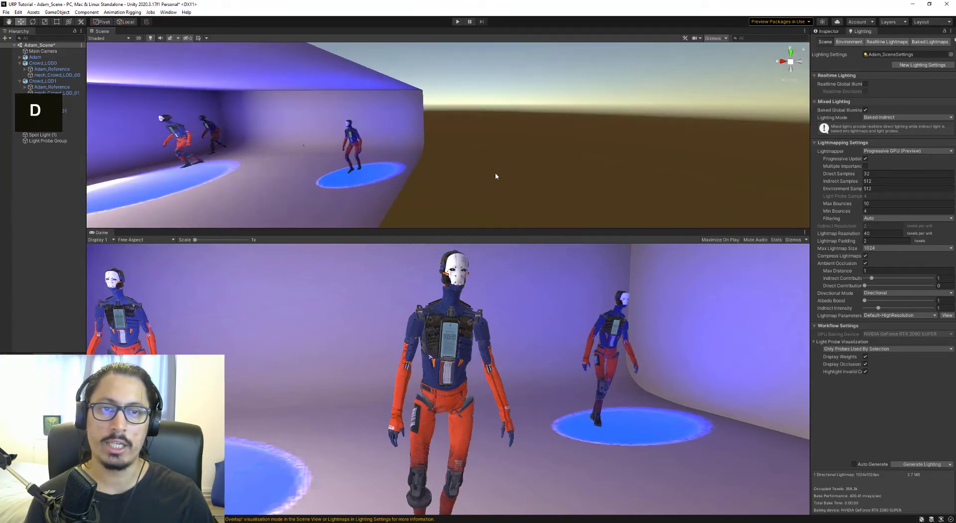
right_drag(495, 173, 604, 51)
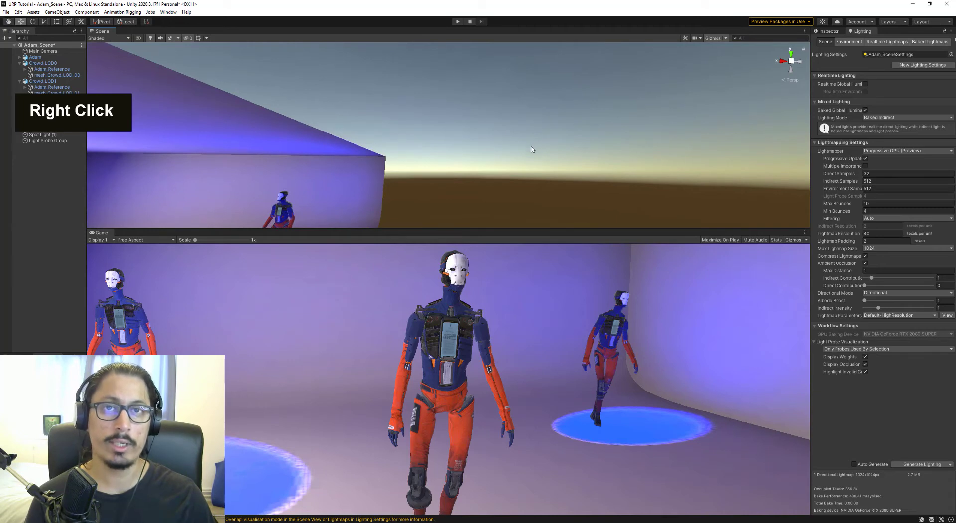
key(a)
right_drag(532, 148, 492, 168)
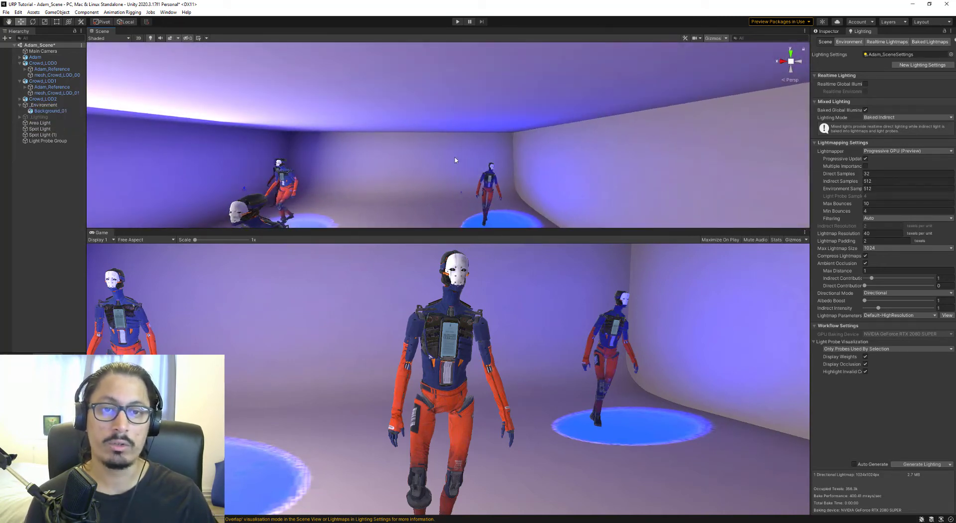
key(d)
right_drag(390, 174, 434, 189)
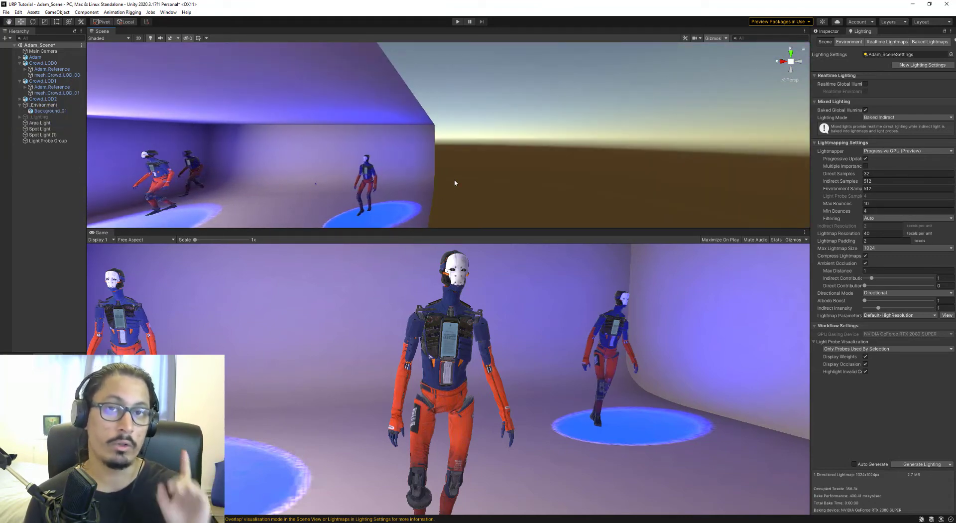
key(a)
right_drag(454, 183, 455, 199)
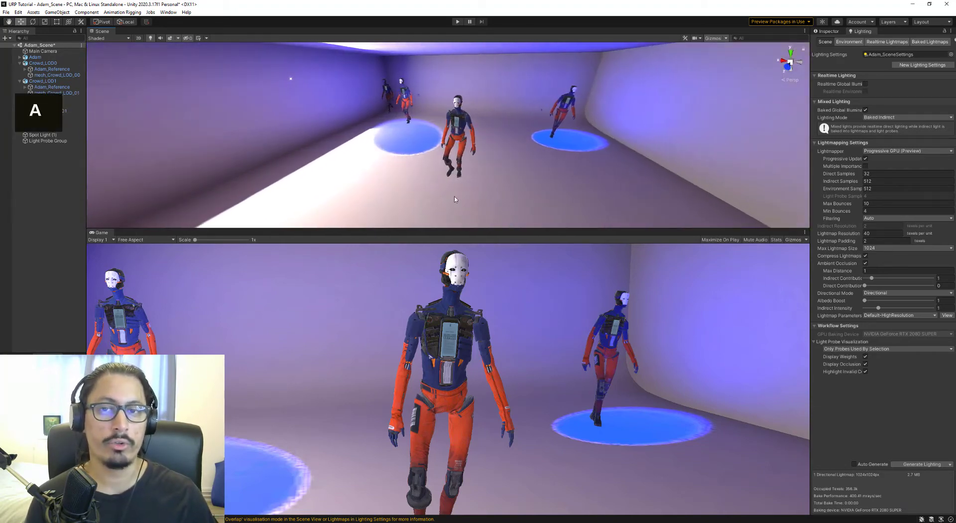
Step: Save the scene with its new light probe setup
right_drag(476, 143, 500, 132)
key(w)
key(a)
key(d)
key(ctrl+s)
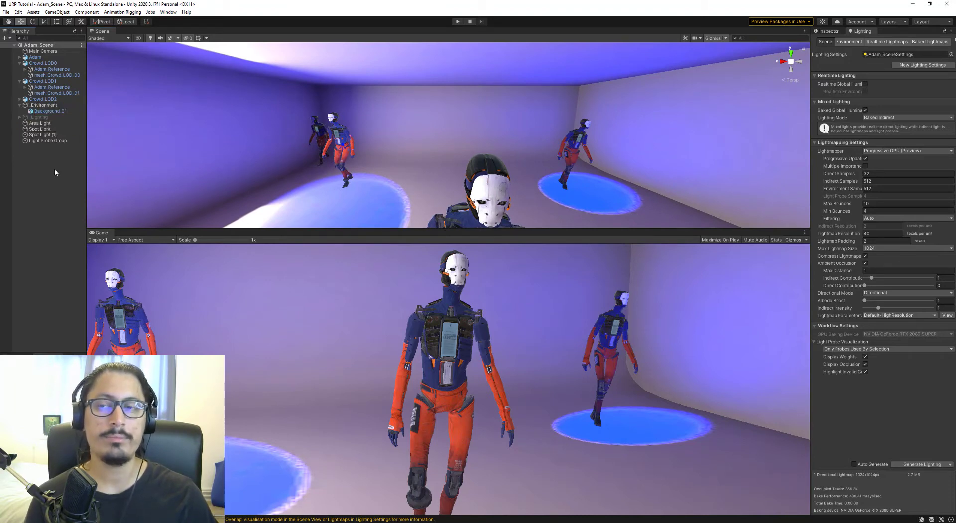
Step: Examine the characters in the blue-lit room from several viewpoints and show the Adam character's properties
right_drag(368, 149, 393, 157)
key(d)
key(a)
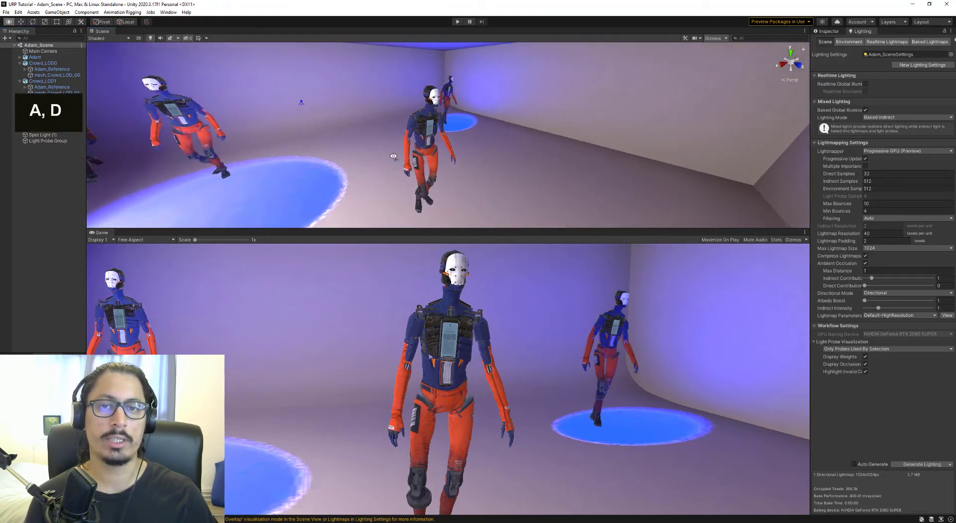
key(d)
right_drag(516, 153, 443, 128)
key(a)
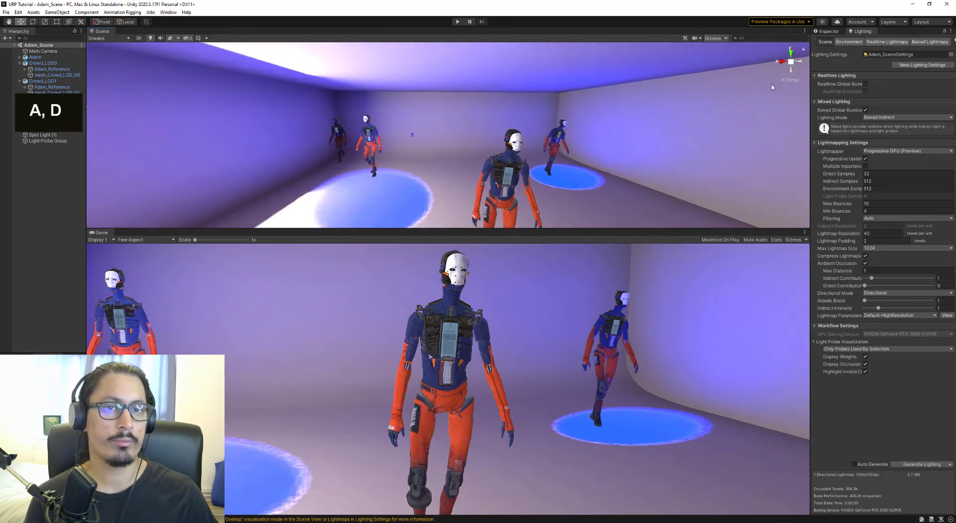
click(517, 149)
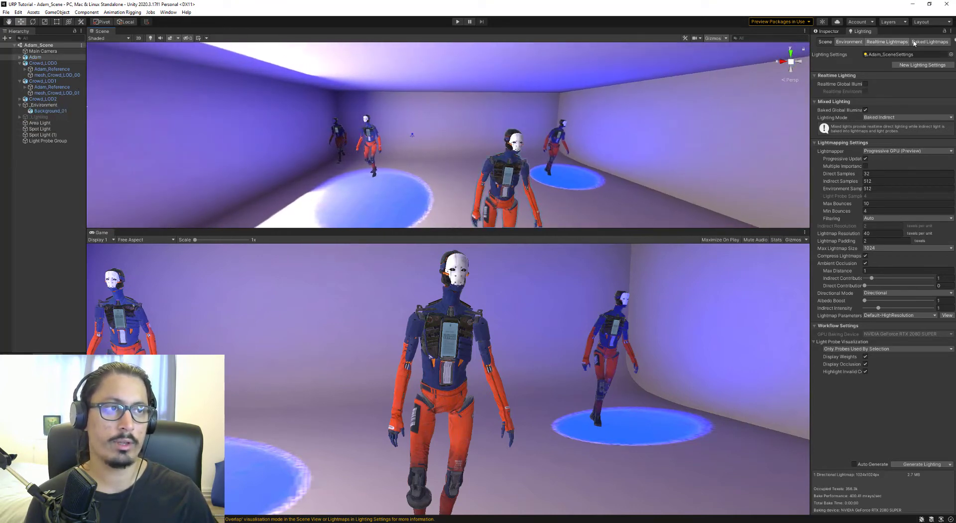
click(829, 31)
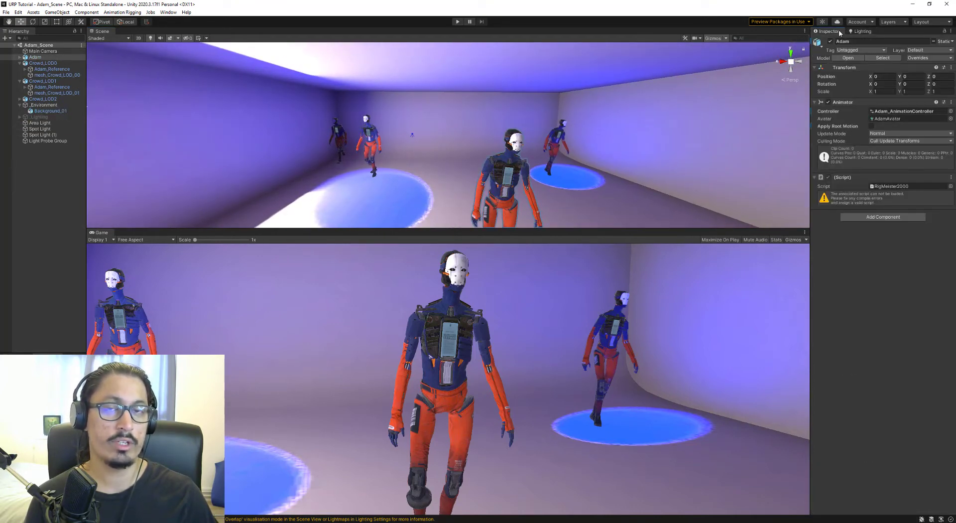
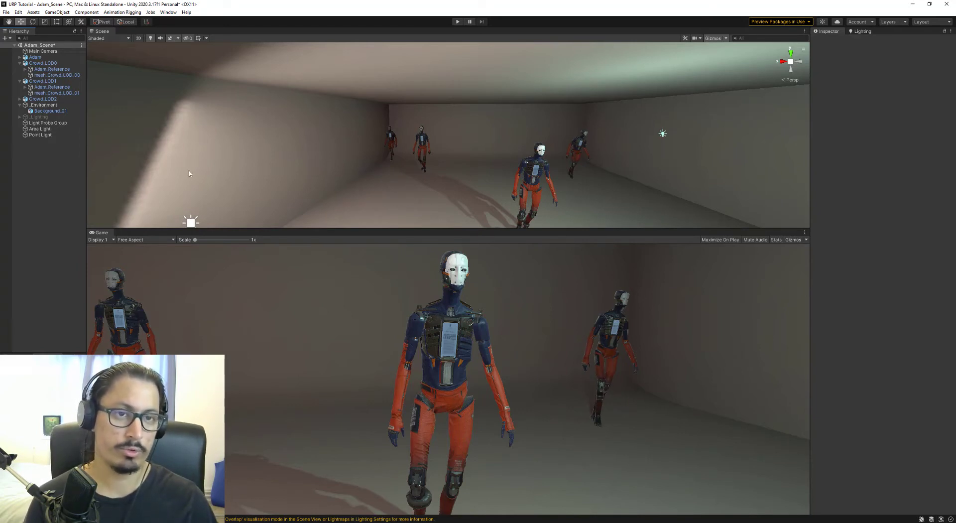
Step: Review the static flag options of the Adam character without changing them
click(515, 165)
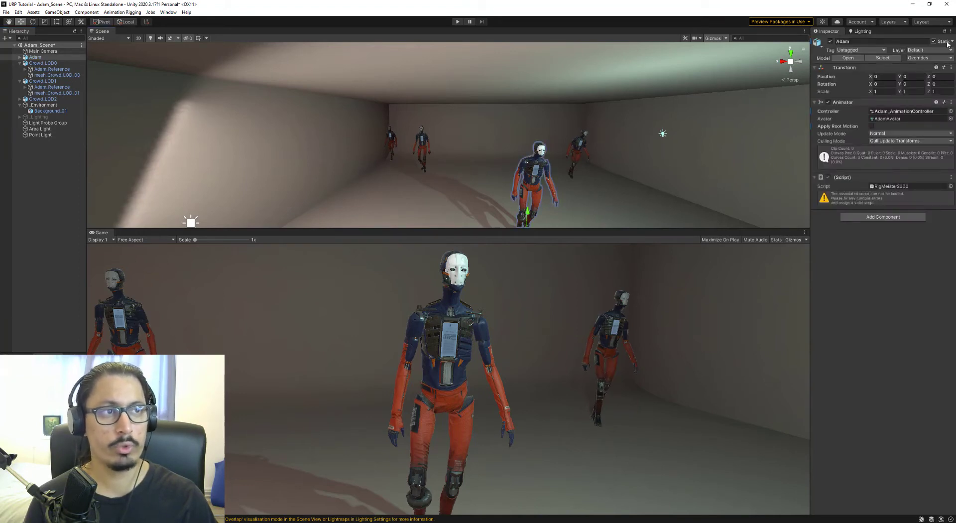
click(952, 42)
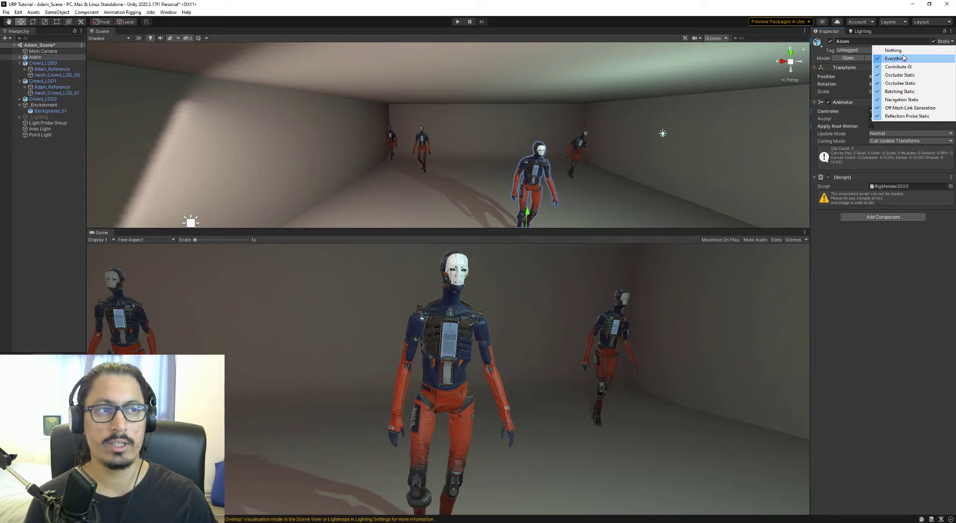
key(space)
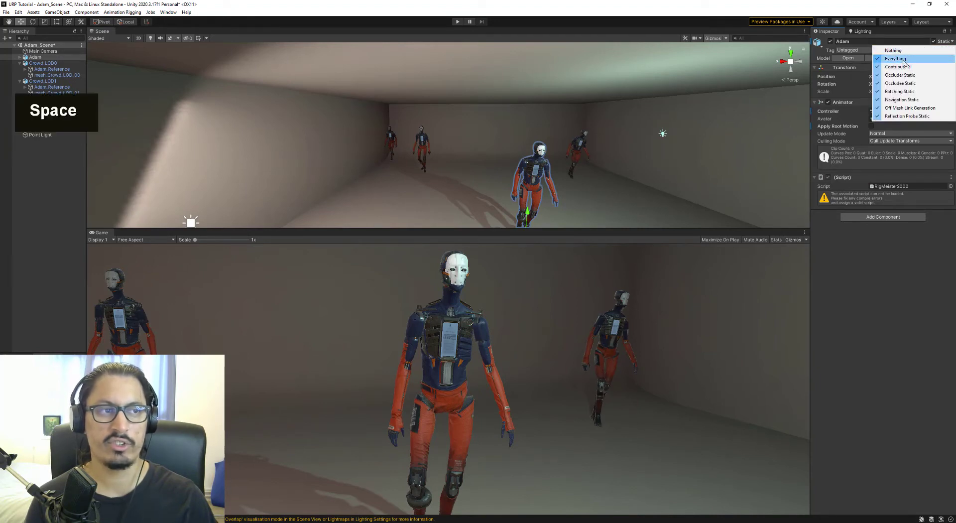
click(37, 211)
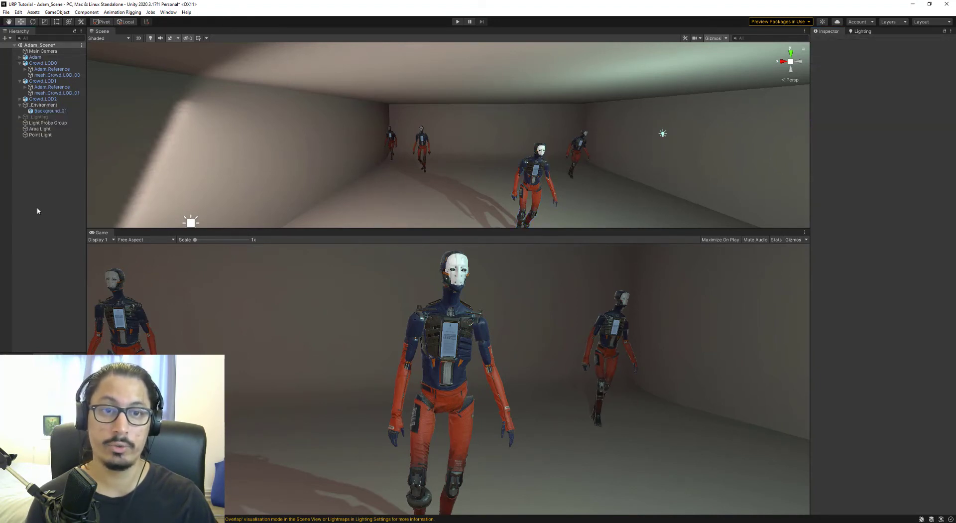
Step: Add a Reflection Probe to the scene
click(861, 32)
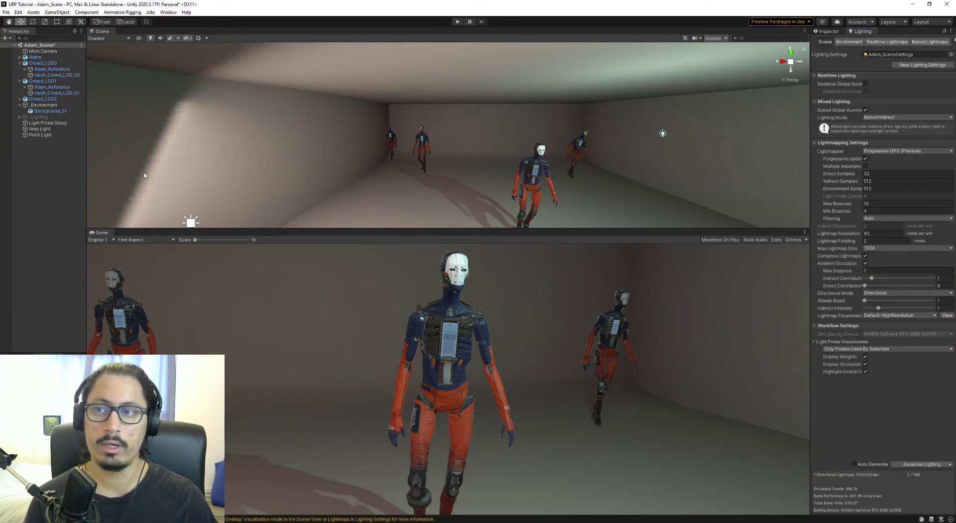
right_click(48, 157)
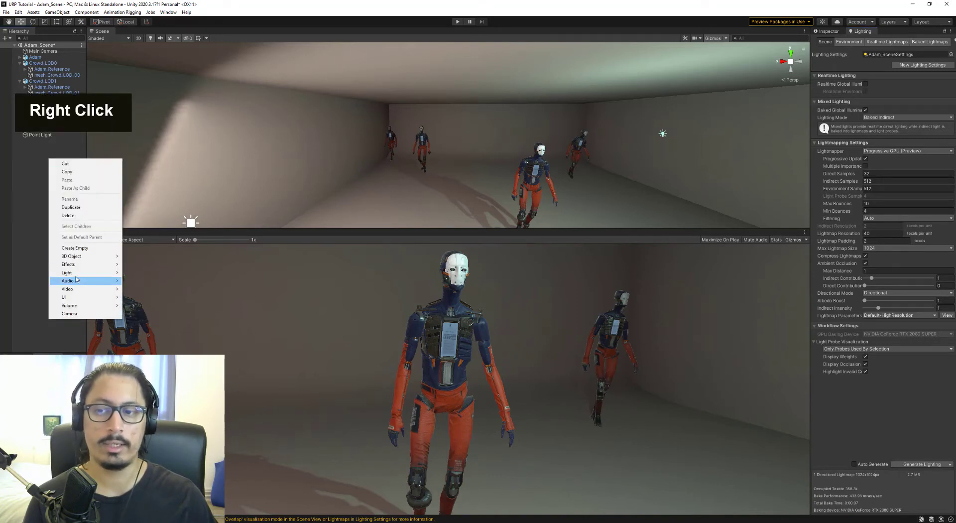
mouse_move(68, 273)
click(154, 312)
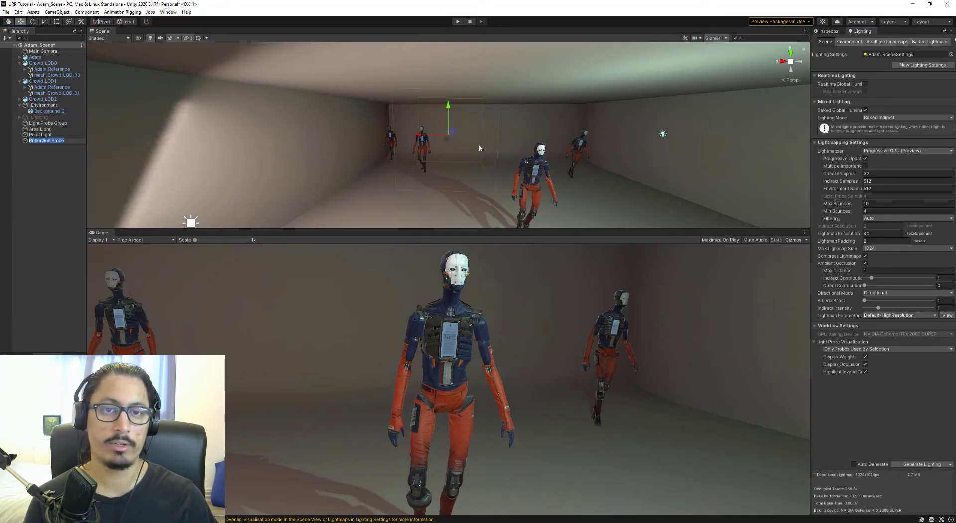
Step: Move the Reflection Probe across the room to the front character
right_drag(480, 146, 353, 109)
key(w)
key(s)
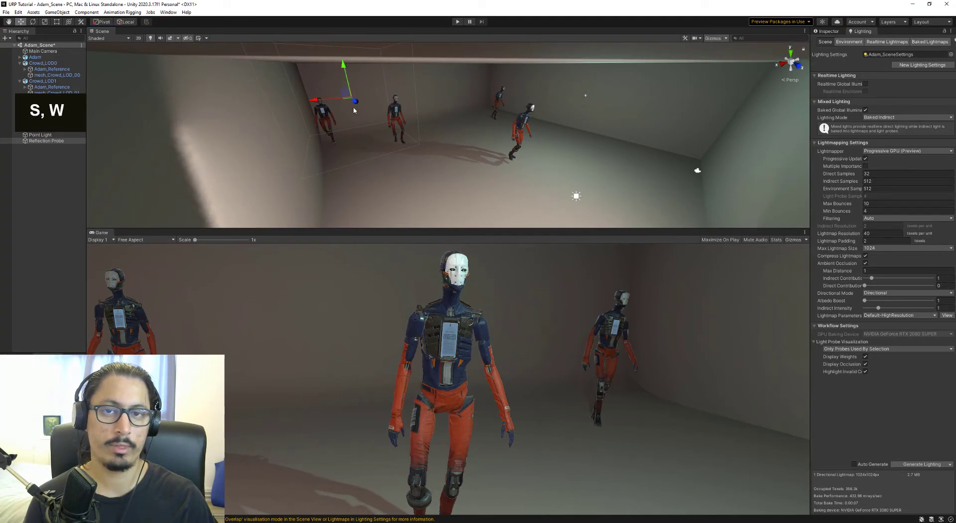
drag(356, 107, 497, 149)
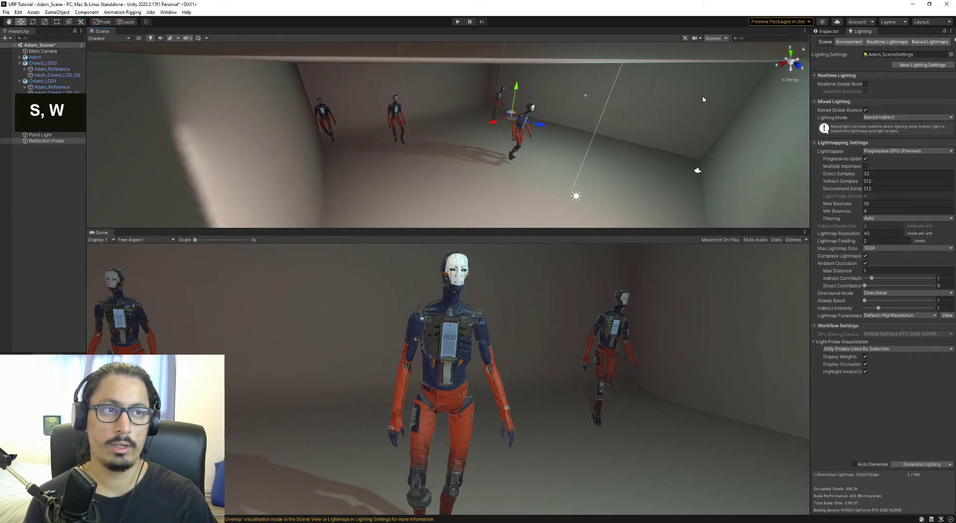
Step: Enable box bounds editing on the Reflection Probe, lower the top of its box, and align the probe with the current view
click(827, 31)
right_drag(648, 150, 695, 157)
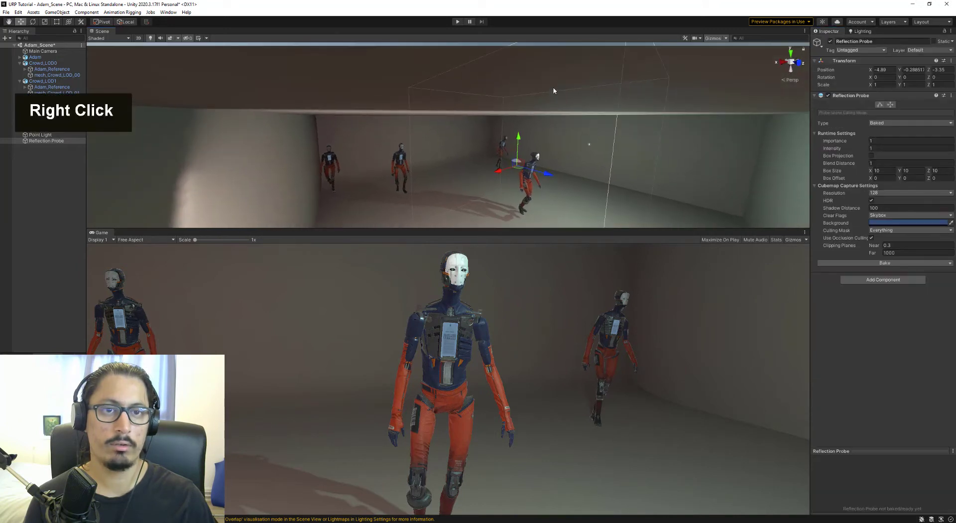
click(880, 104)
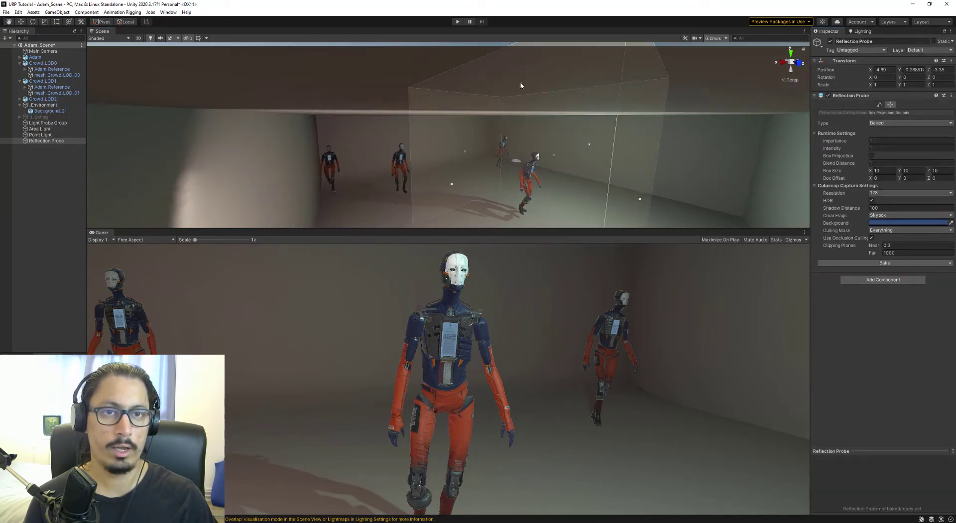
drag(518, 85, 525, 144)
key(w)
right_drag(491, 134, 377, 152)
key(ctrl+shift+f)
Step: Narrow the Reflection Probe's bounds from both sides to about 2.7 units on X
key(d)
key(s)
key(d)
key(d)
key(s)
key(d)
drag(518, 158, 461, 174)
drag(310, 184, 393, 175)
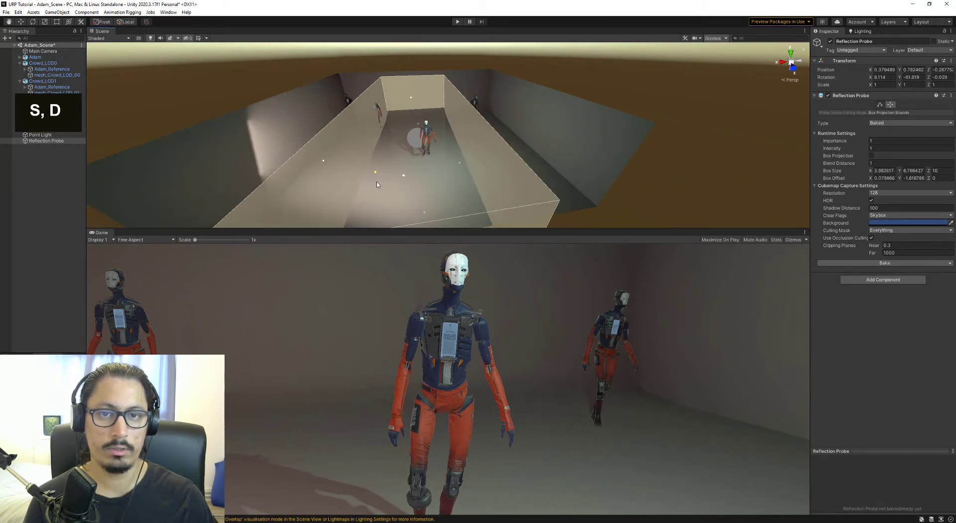
Step: Shorten the Reflection Probe's bounds around the front character to about 3.07 units on Z
key(a)
right_drag(488, 169, 524, 167)
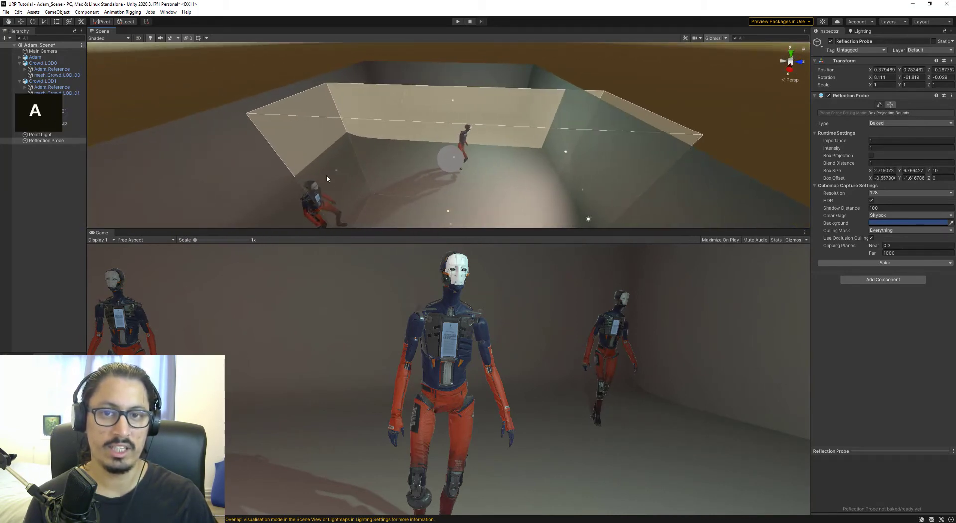
drag(336, 173, 419, 181)
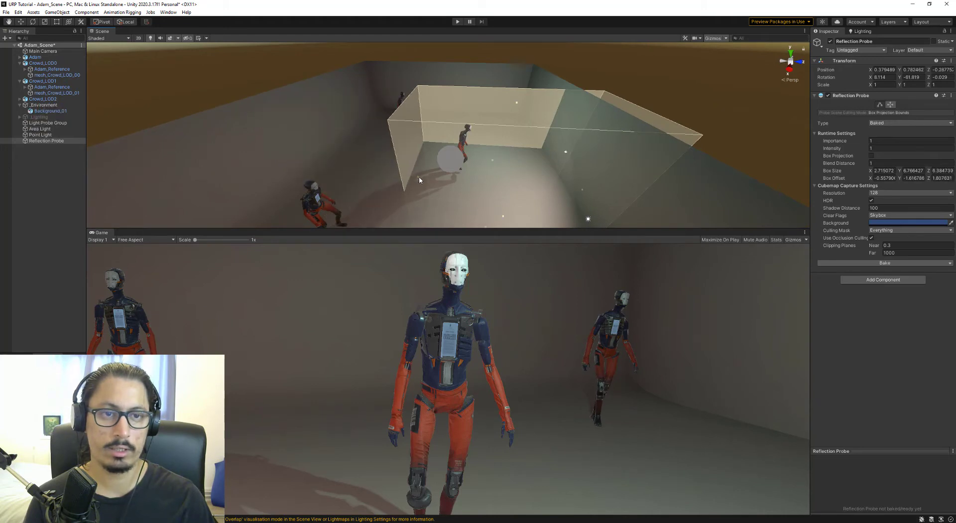
drag(566, 151, 518, 150)
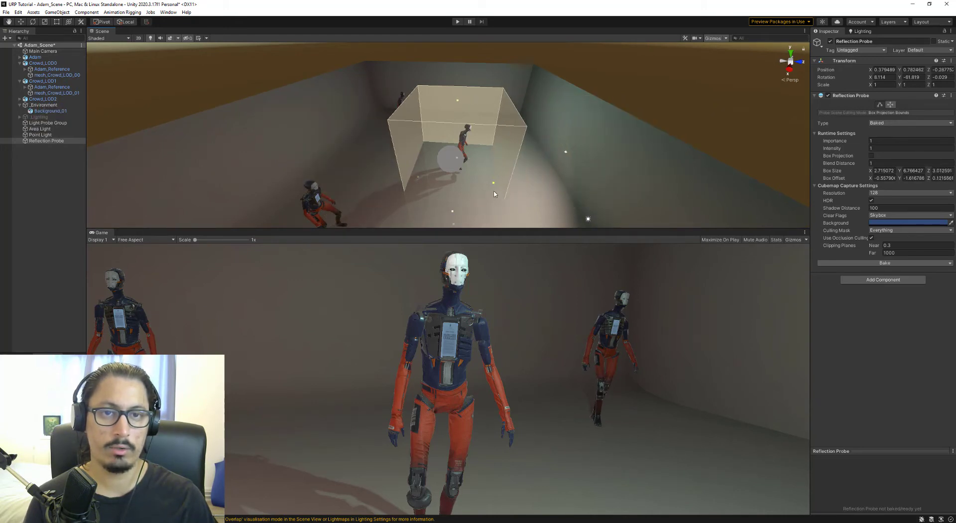
Step: Reduce the height of the Reflection Probe's bounds to about 2.14 units on Y, fitting the front character
right_drag(518, 149, 392, 182)
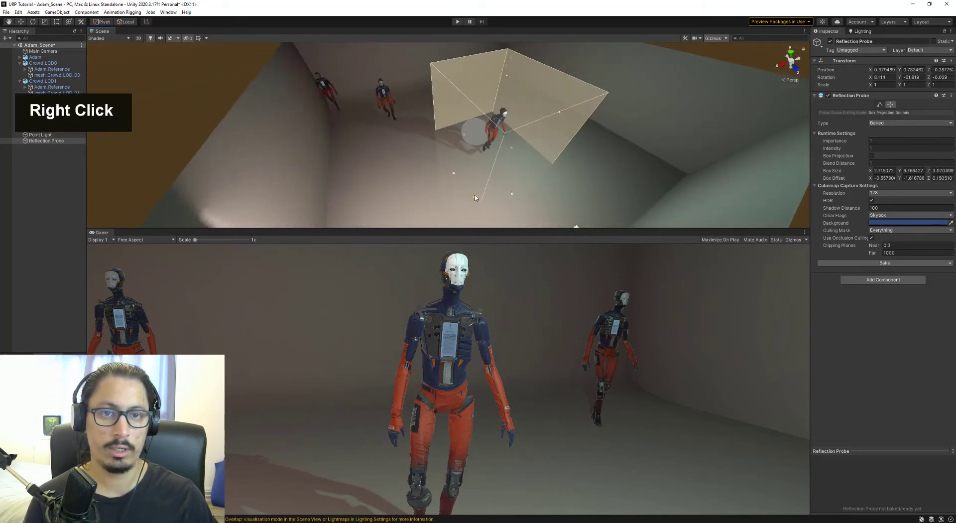
drag(475, 198, 477, 162)
key(w)
right_drag(478, 152, 432, 93)
key(s)
key(d)
drag(432, 89, 438, 118)
Step: Tighten the Reflection Probe's bounds around the front character to about 1.4 units on X
right_drag(463, 138, 379, 157)
drag(525, 156, 466, 158)
key(a)
right_drag(436, 159, 436, 159)
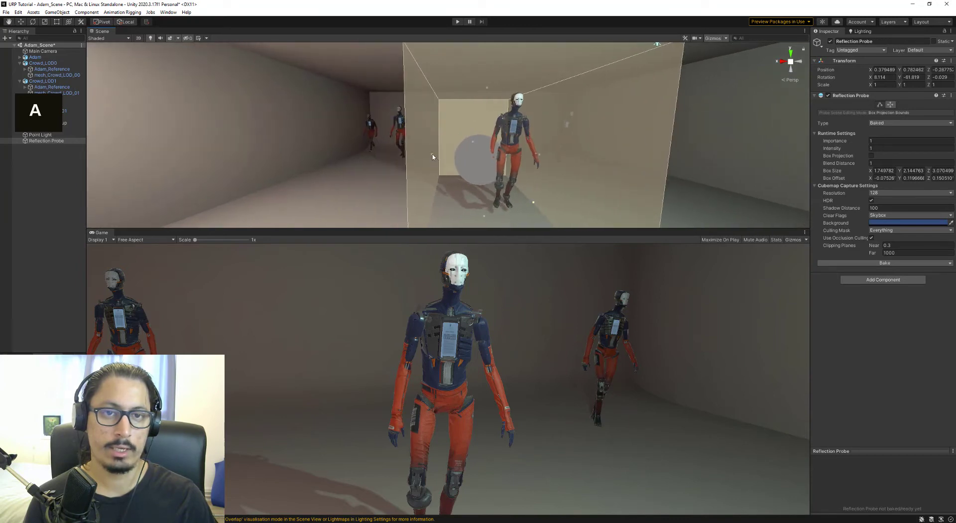
drag(432, 156, 454, 155)
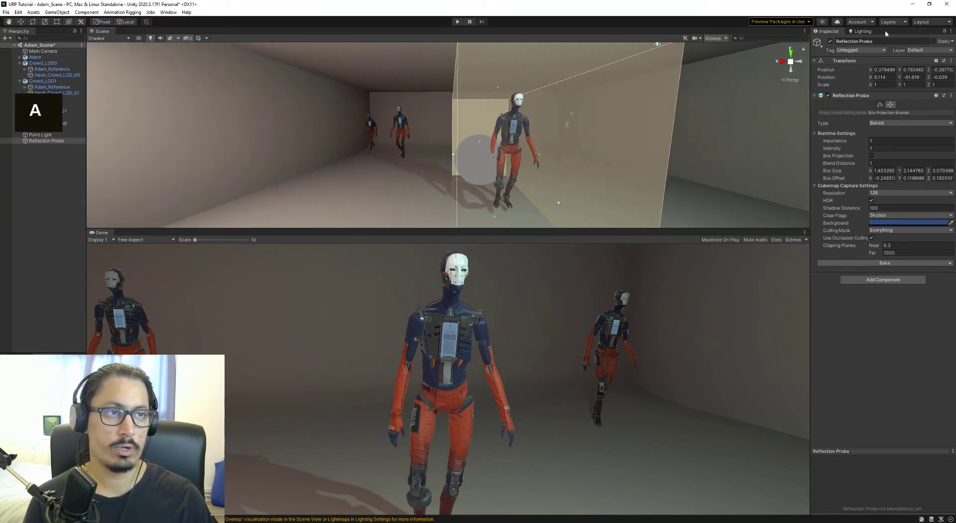
Step: Generate the baked lighting with the Reflection Probe around the front character
click(863, 31)
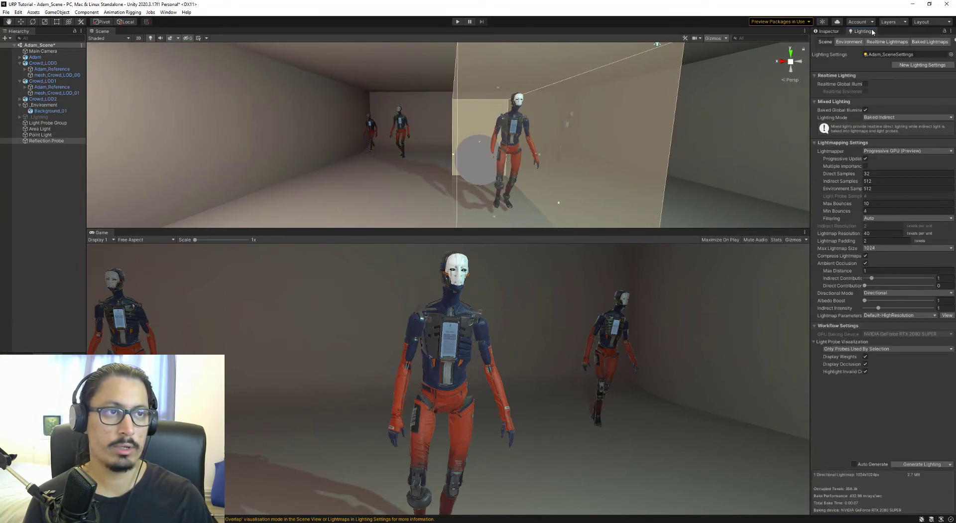
click(919, 464)
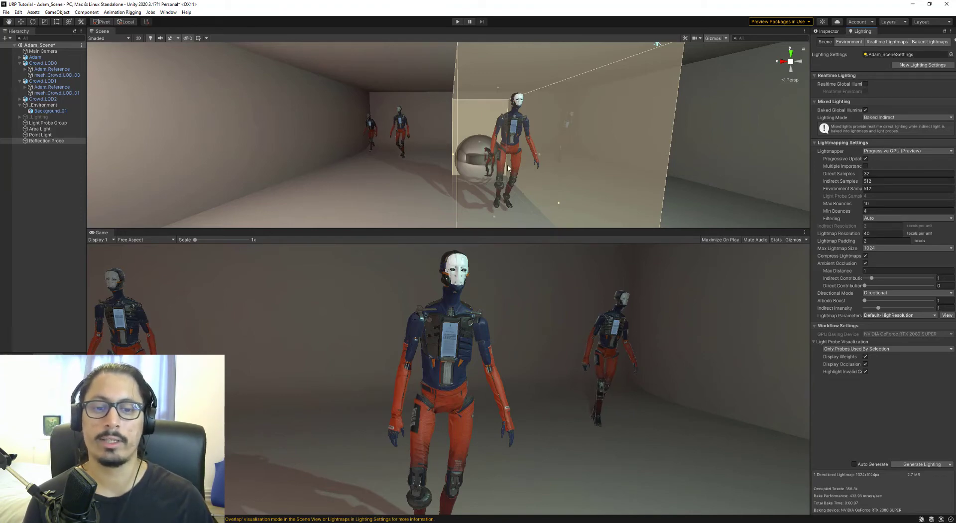
Step: Examine the baked Reflection Probe and its bounds around the front character from other viewpoints
key(s)
right_drag(401, 180, 474, 106)
key(d)
key(w)
drag(438, 109, 407, 121)
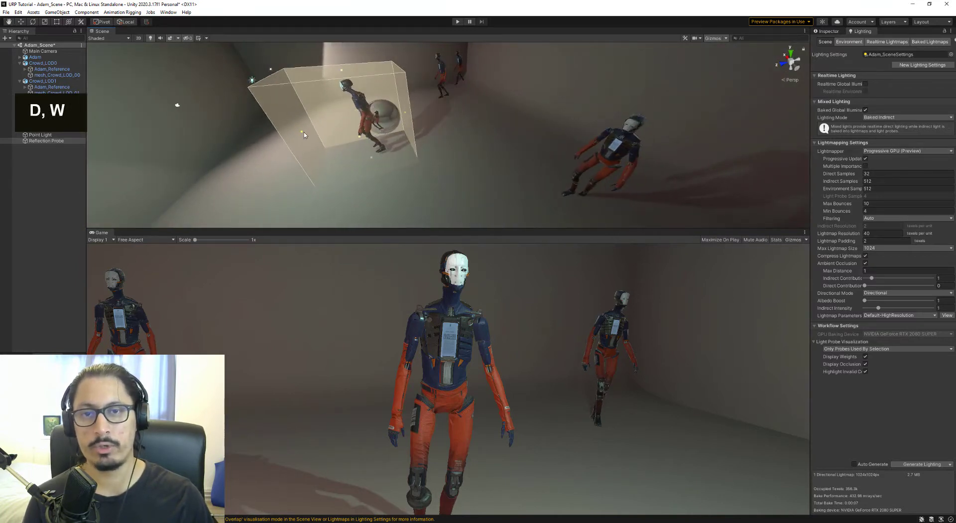
right_drag(341, 137, 361, 166)
key(s)
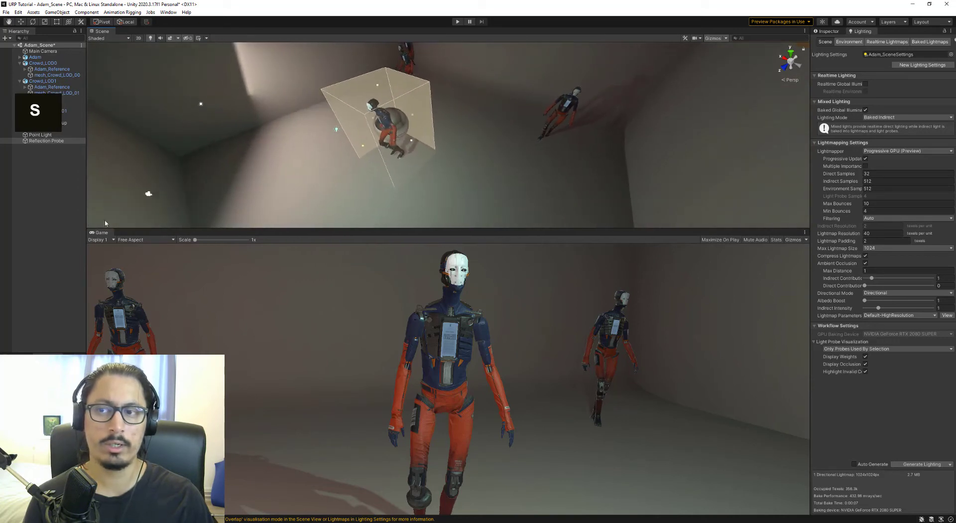
Step: Duplicate the Reflection Probe and move the copy onto the character near the point-light wall
double_click(47, 141)
key(ctrl+d)
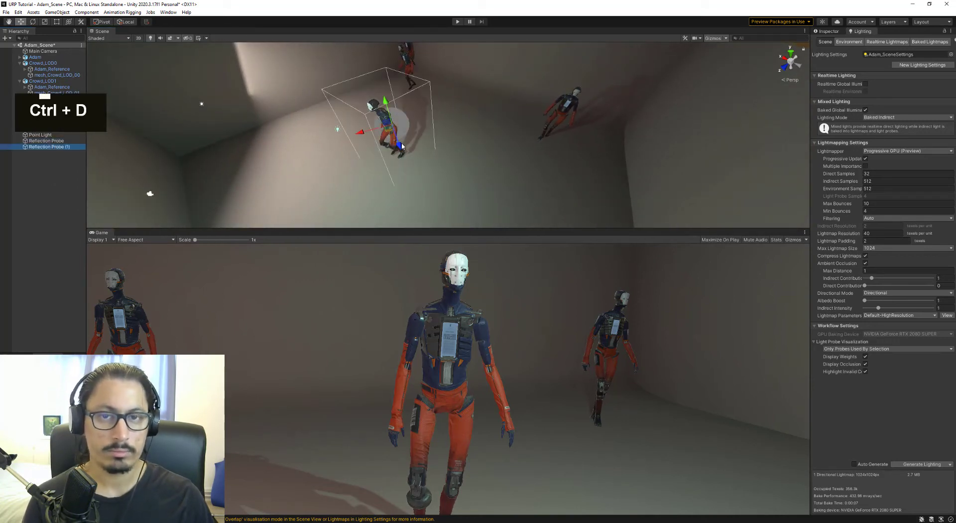
drag(387, 127, 549, 127)
key(a)
right_drag(549, 126, 568, 120)
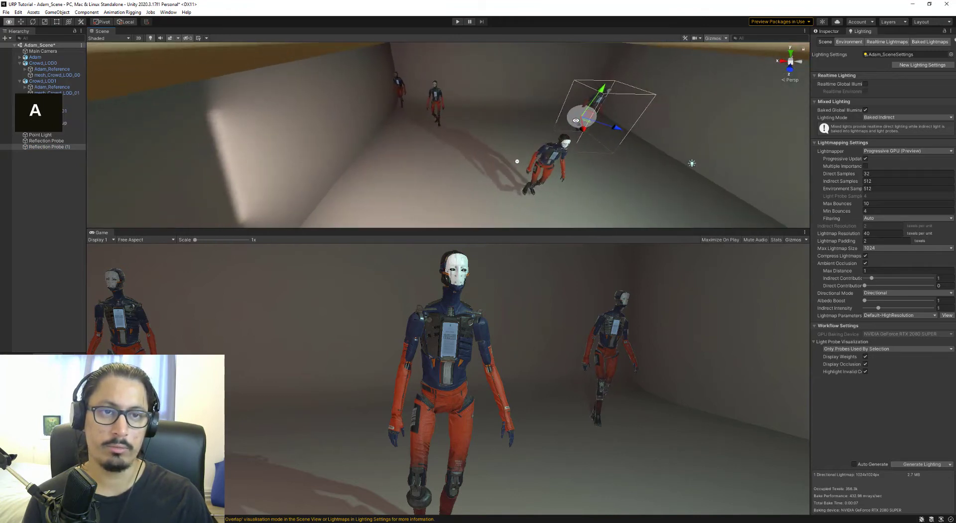
Step: Duplicate the Reflection Probe twice more and position the copies for the characters at the far end of the room
key(ctrl+d)
drag(572, 119, 392, 92)
key(ctrl+d)
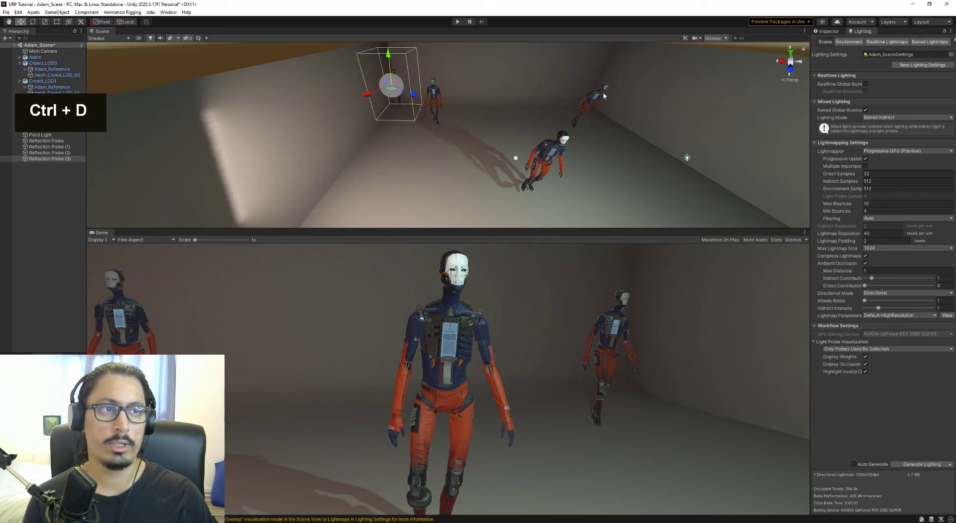
Step: Generate the baked lighting again with all four Reflection Probes
click(924, 464)
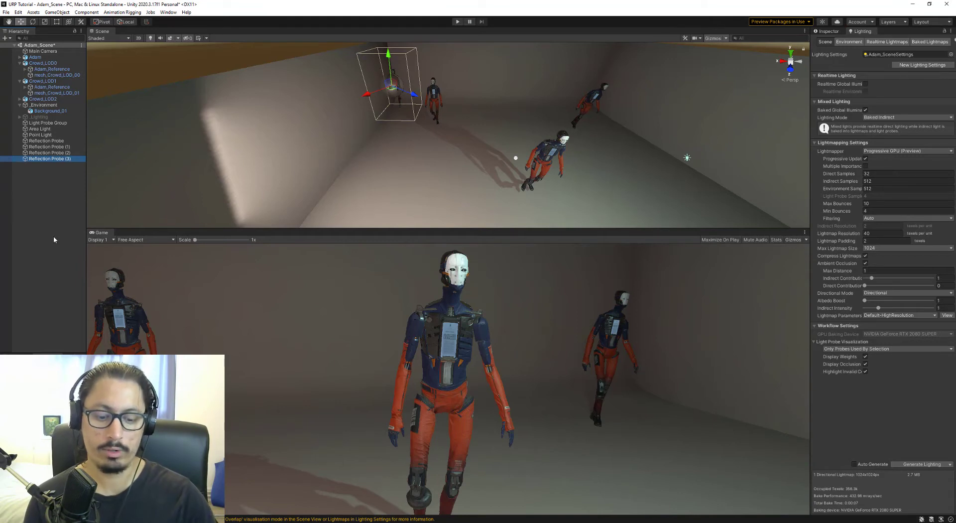
key(F9)
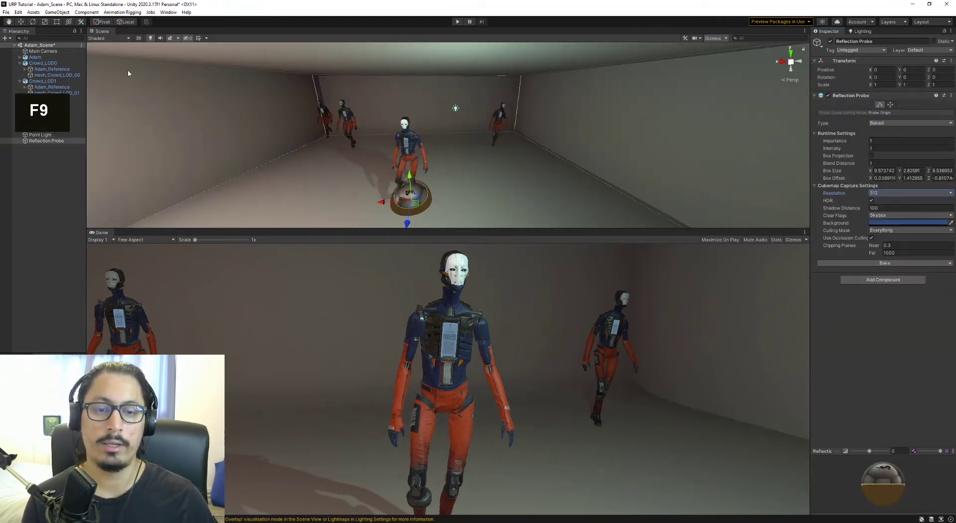
Step: Raise the origin of the room-wide Reflection Probe to about 1.41 on Y and inspect its reflection up close
alt+drag(278, 105, 519, 129)
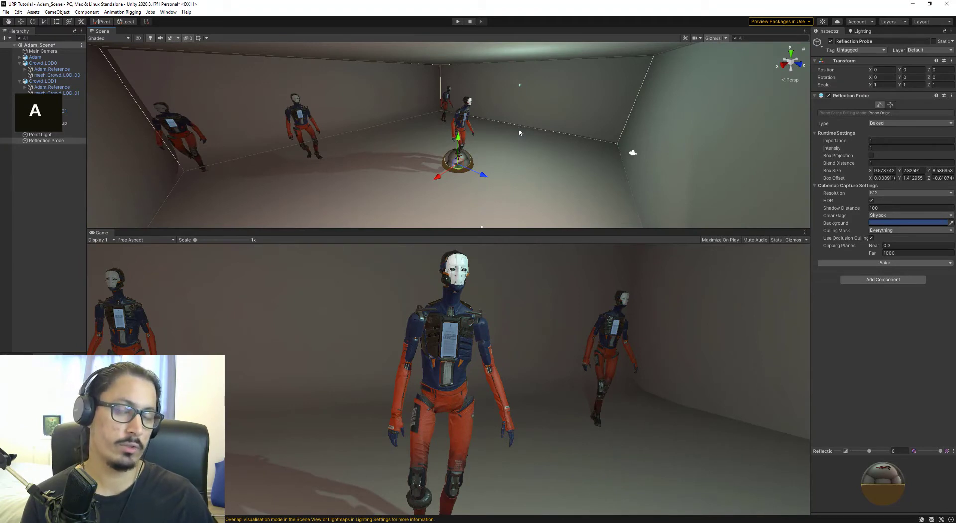
drag(459, 137, 459, 80)
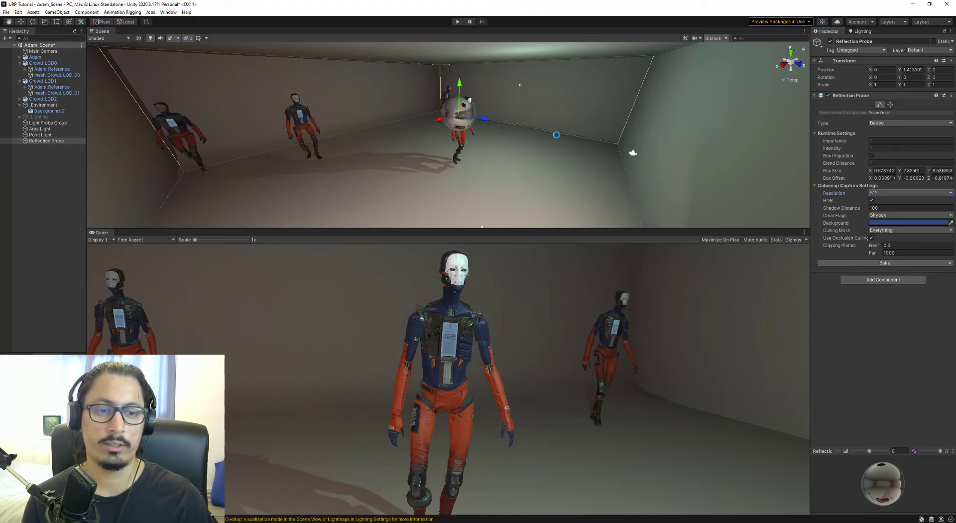
right_drag(509, 83, 526, 139)
key(w)
key(a)
key(d)
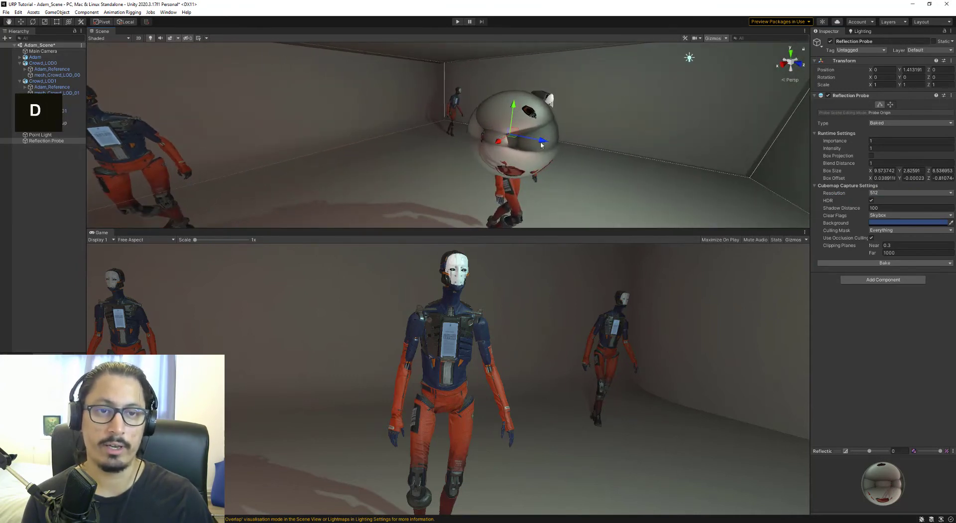
Step: Try the Reflection Probe's origin near two different walls, at about Z -5.08 and at about X -4.75, baking it at each spot
drag(542, 145, 312, 118)
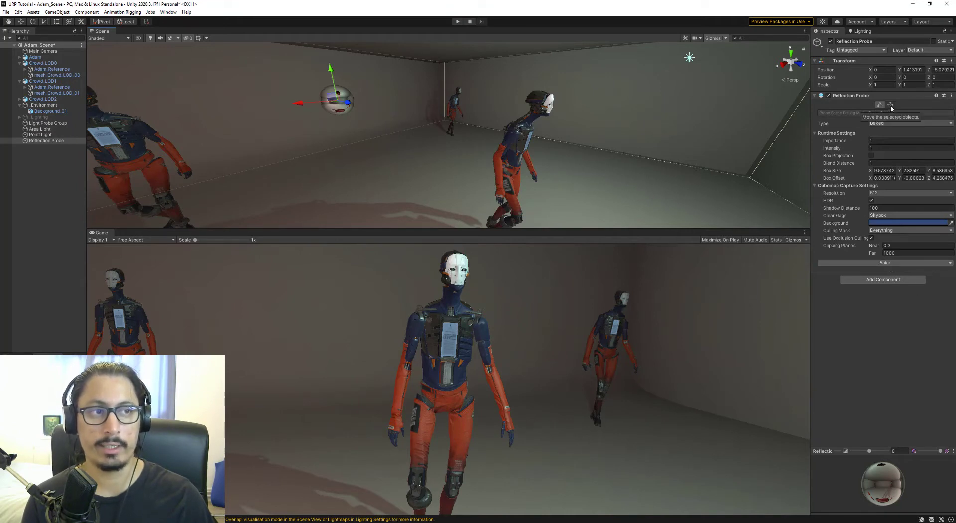
click(892, 263)
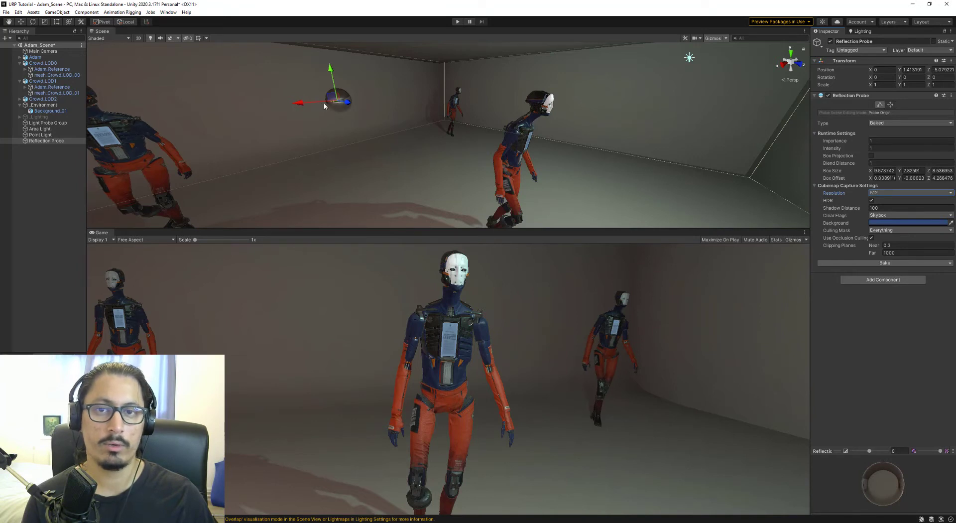
drag(298, 106, 827, 150)
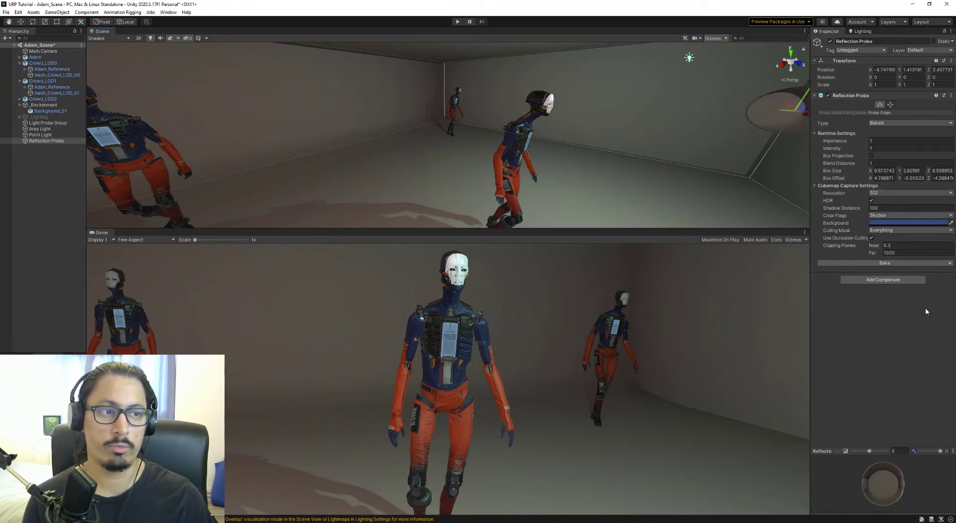
click(905, 264)
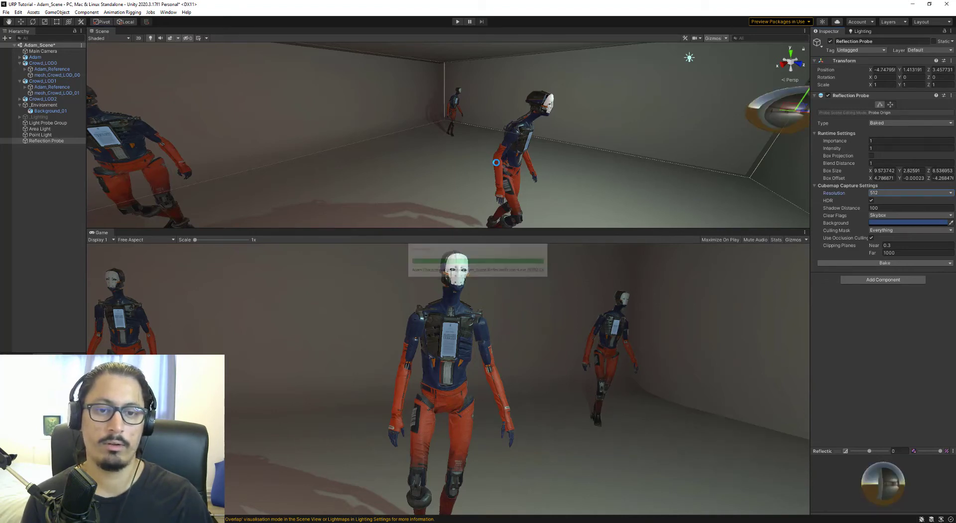
Step: Move the Reflection Probe's origin beside the central character, to about X -0.40, Y 1.60, Z 0.84, and bake it
key(d)
right_drag(539, 156, 565, 141)
drag(601, 122, 374, 106)
click(897, 262)
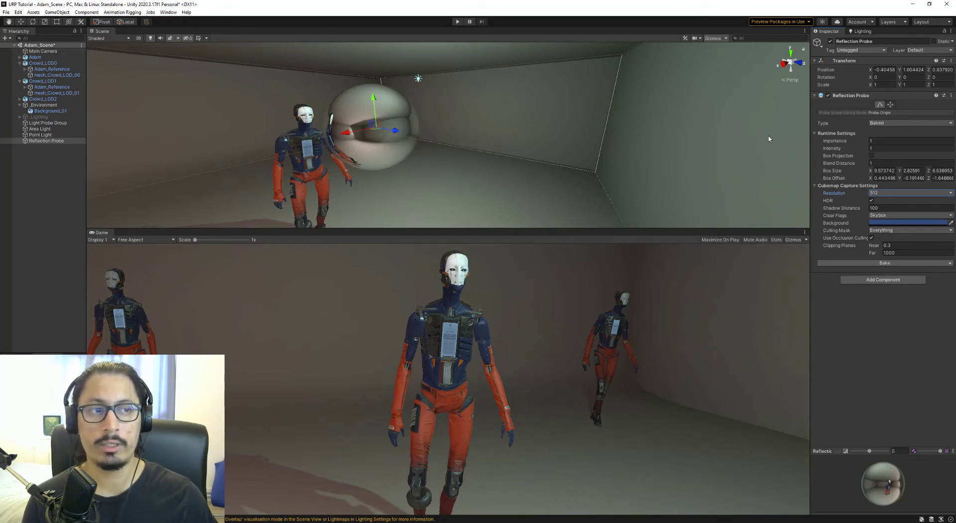
Step: Enable Box Projection on the room-wide Reflection Probe, bake it again, and inspect the characters around it
click(872, 155)
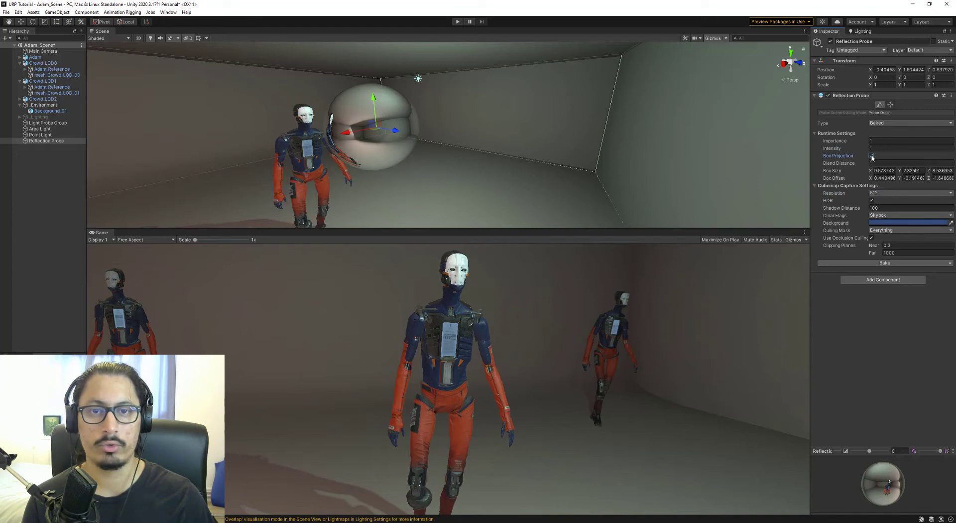
click(895, 263)
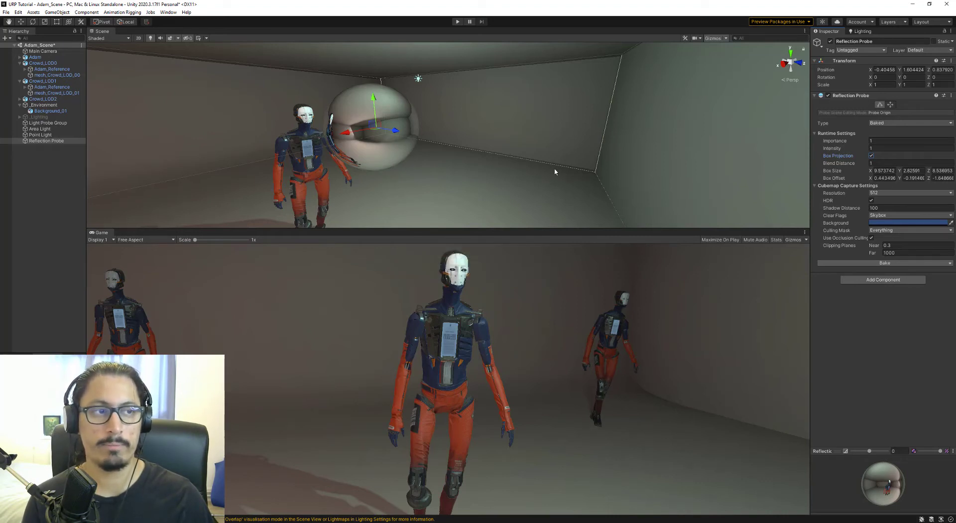
right_drag(555, 172, 494, 158)
key(a)
key(d)
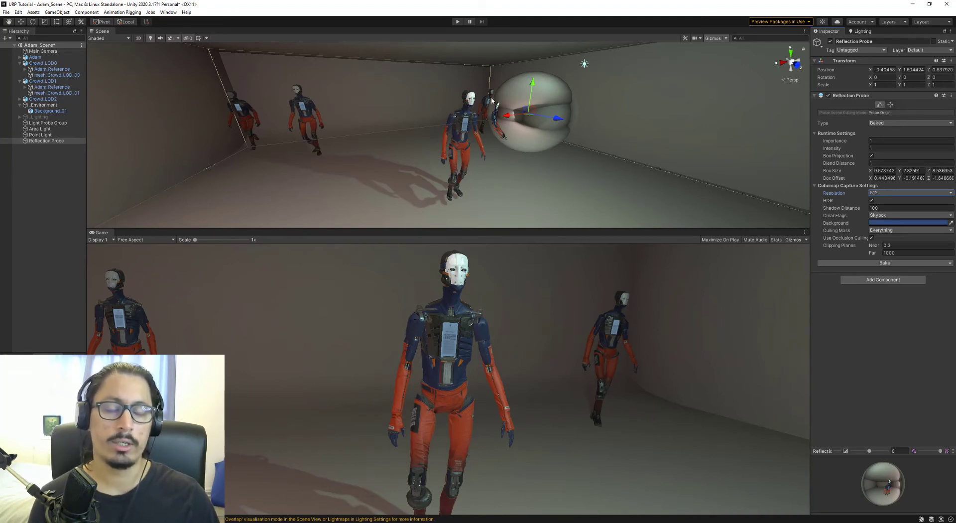
Step: Duplicate the room-wide Reflection Probe
key(ctrl+d)
click(65, 141)
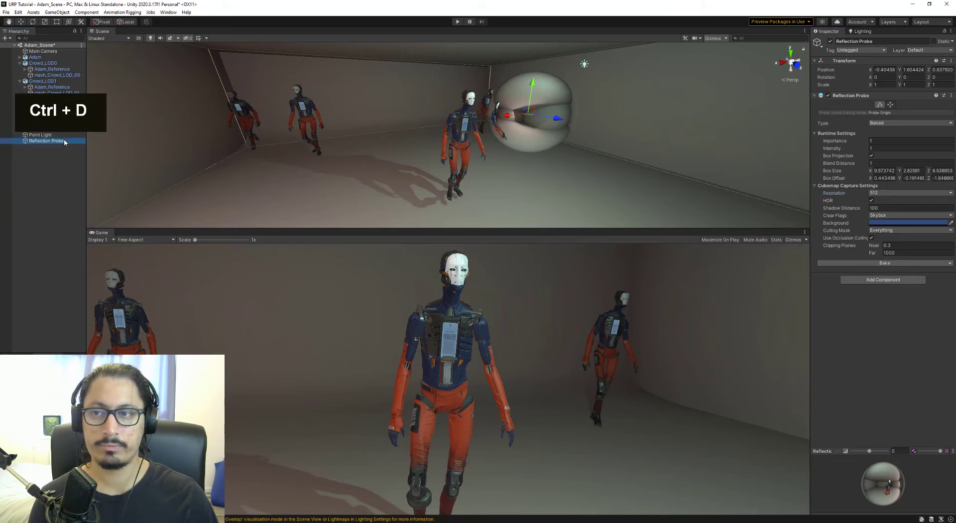
key(ctrl)
key(ctrl+d)
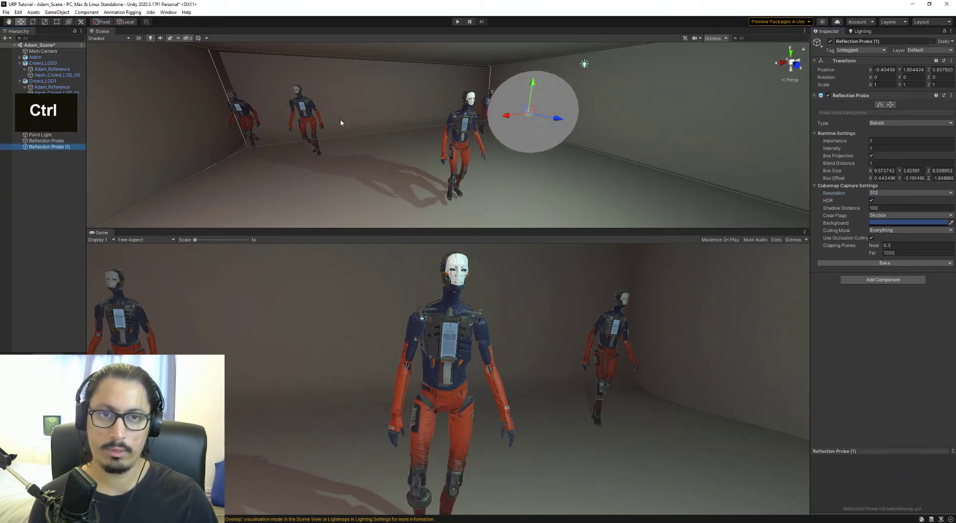
Step: Shrink the duplicated probe's box bounds on the horizontal axes to about 1.63 on X and 2.02 on Z
click(881, 104)
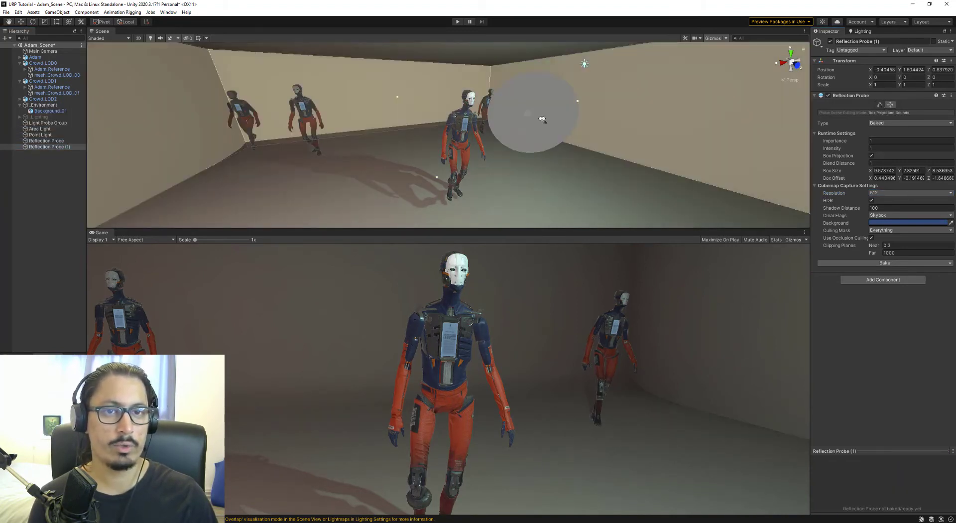
key(s)
right_drag(542, 119, 676, 133)
key(s)
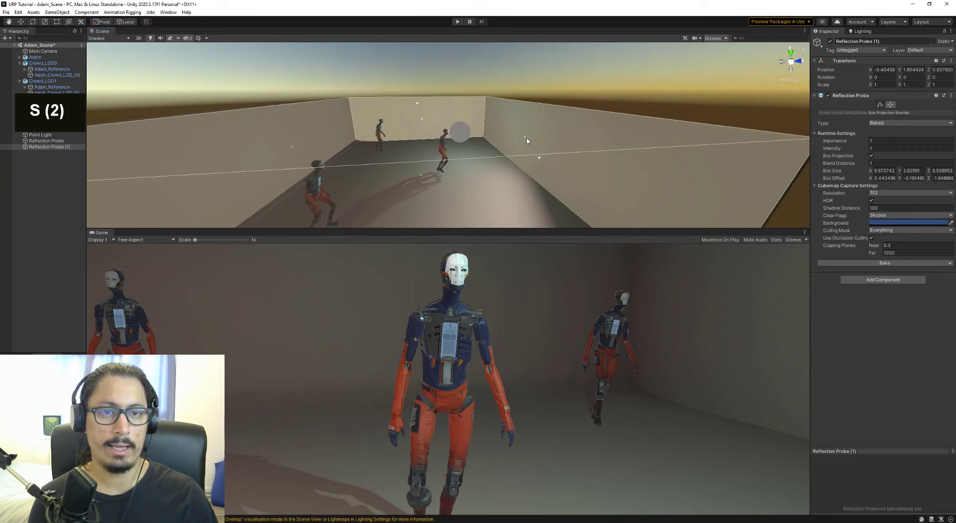
drag(524, 139, 407, 146)
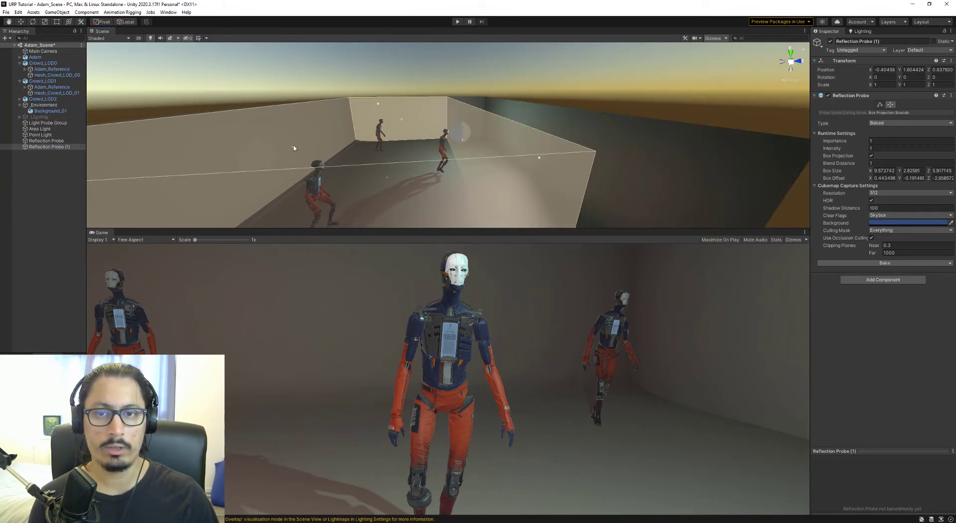
drag(310, 146, 412, 153)
key(d)
right_drag(535, 133, 339, 152)
drag(239, 145, 482, 149)
drag(523, 120, 443, 135)
Step: Move the duplicated probe to the character in the far corner, at about X -1.93, Z -1.91, and bake it
key(a)
right_drag(443, 134, 529, 172)
key(w)
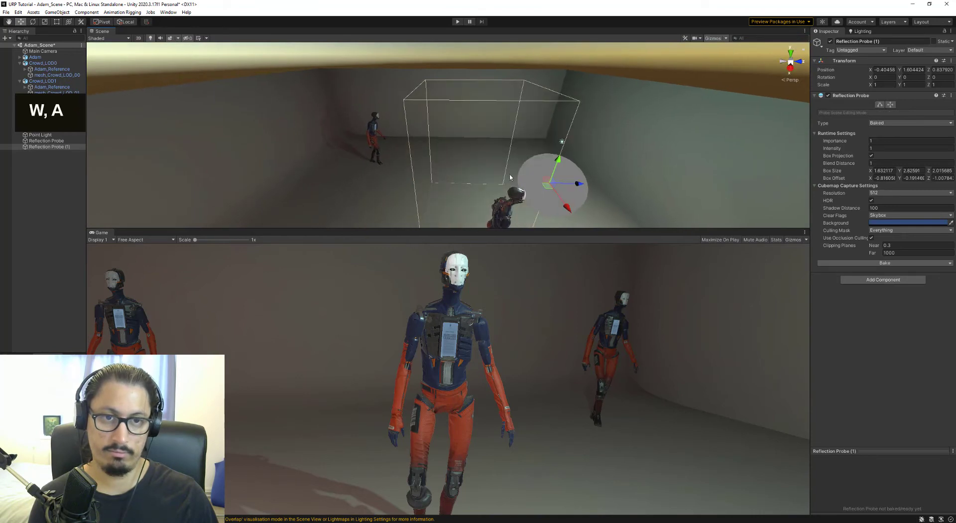
drag(547, 187, 391, 136)
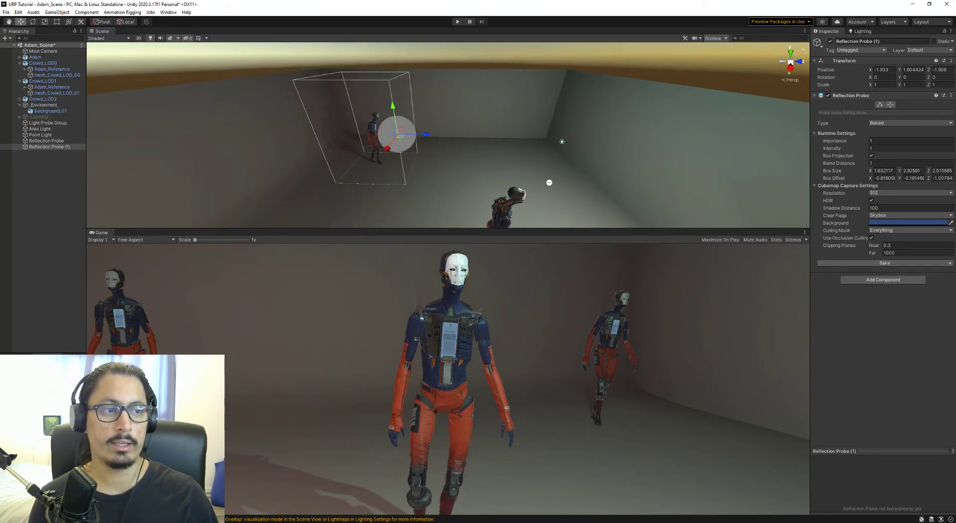
click(881, 263)
click(857, 271)
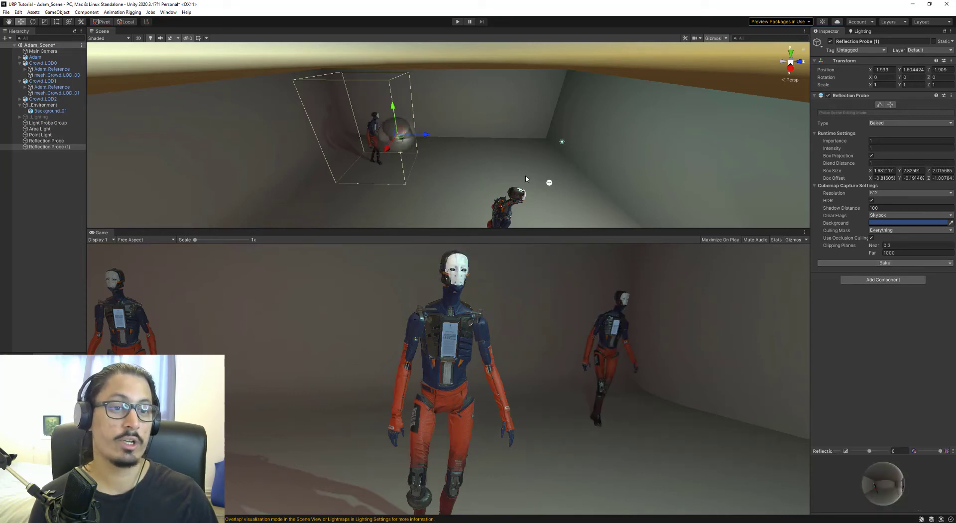
Step: Reduce the small probe's box height to about 1.86 so its bounds fit closely around the corner character
right_drag(524, 176, 409, 155)
key(w)
key(s)
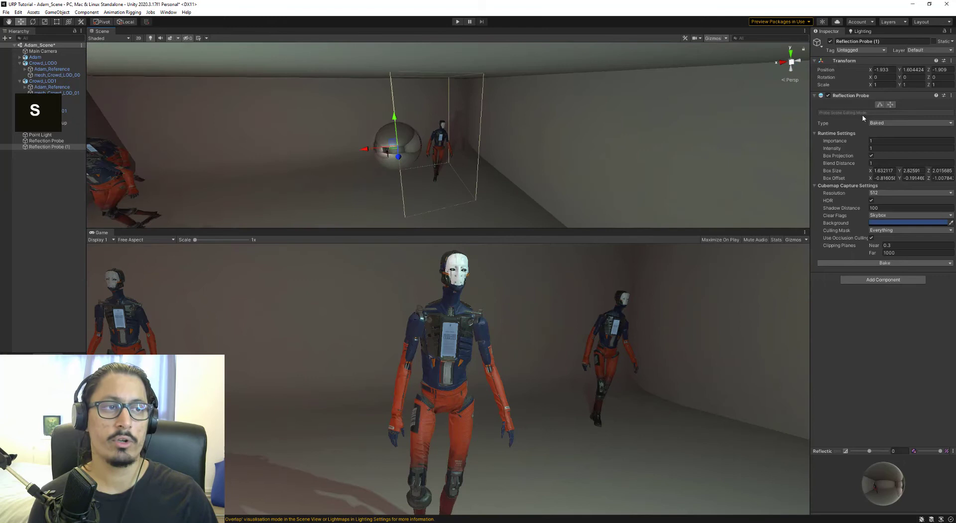
click(890, 104)
right_click(565, 152)
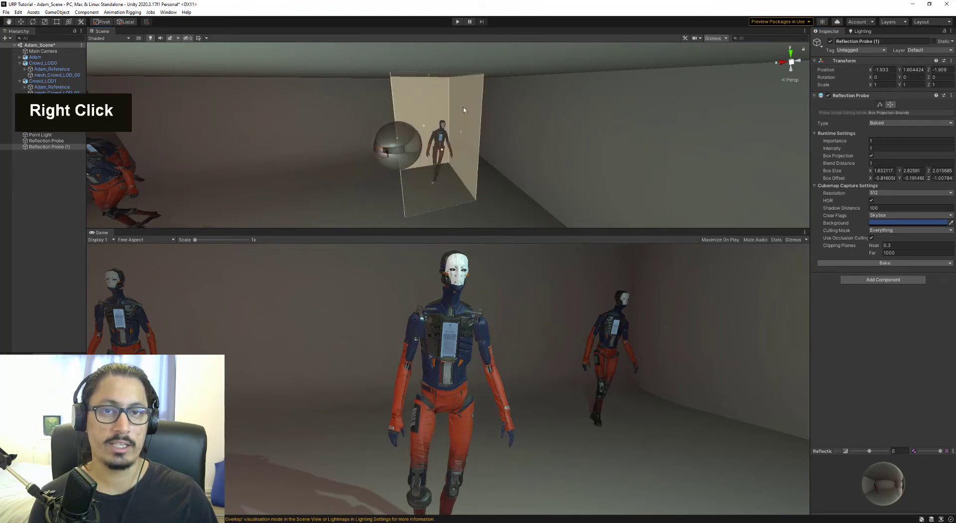
click(428, 80)
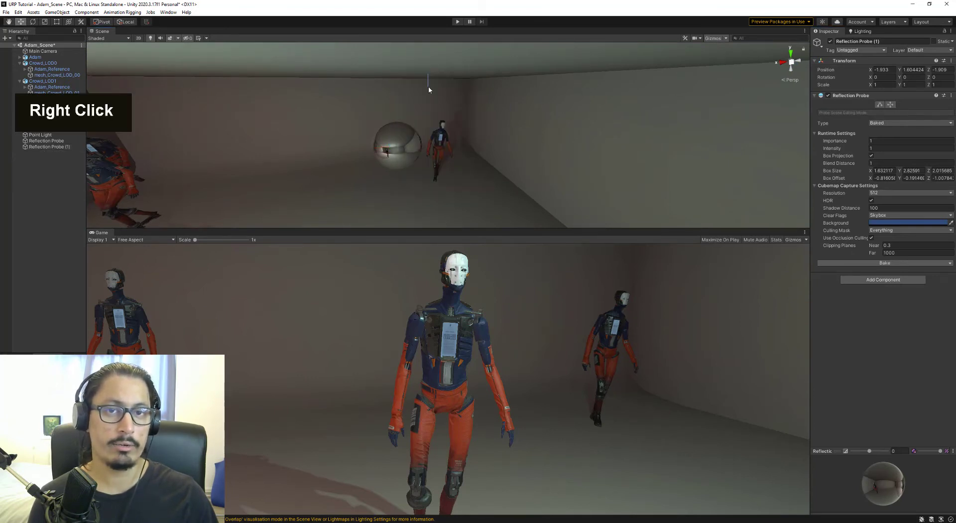
click(72, 147)
click(890, 104)
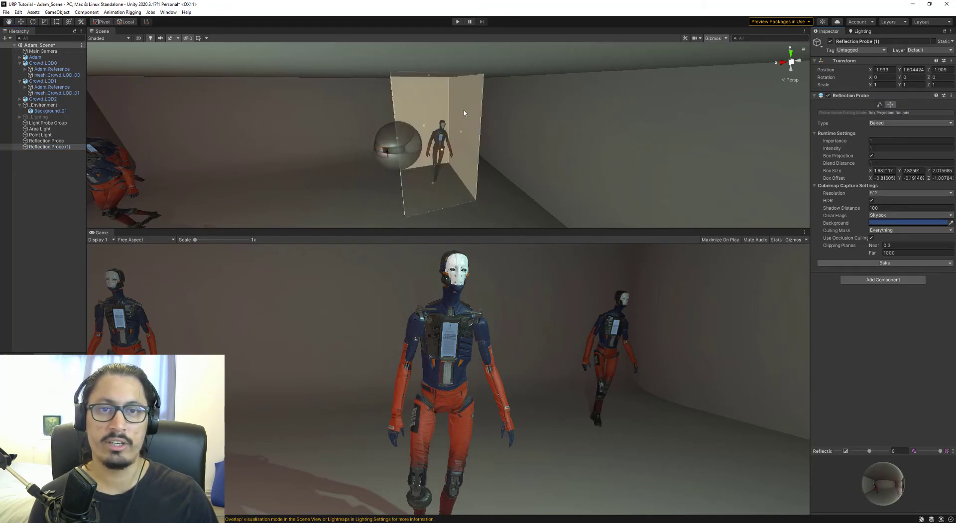
drag(429, 76, 435, 108)
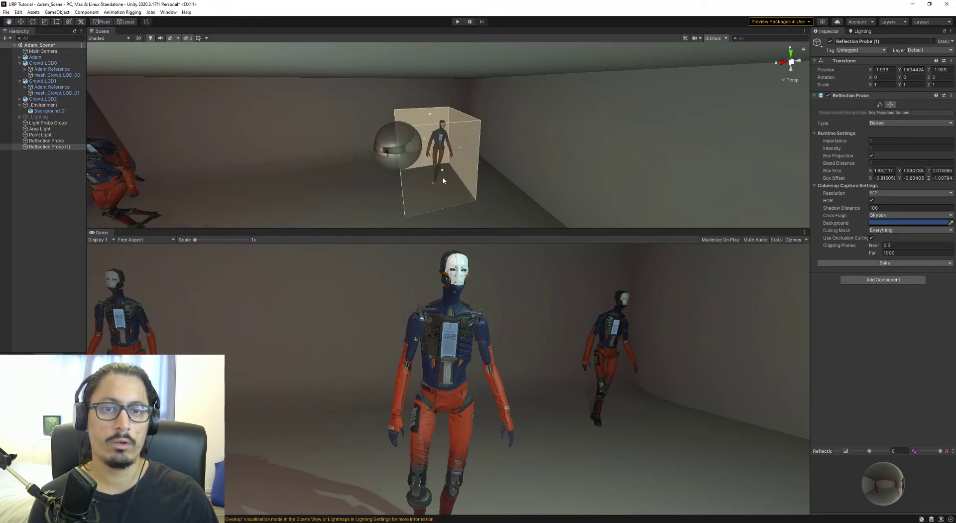
drag(435, 185, 433, 180)
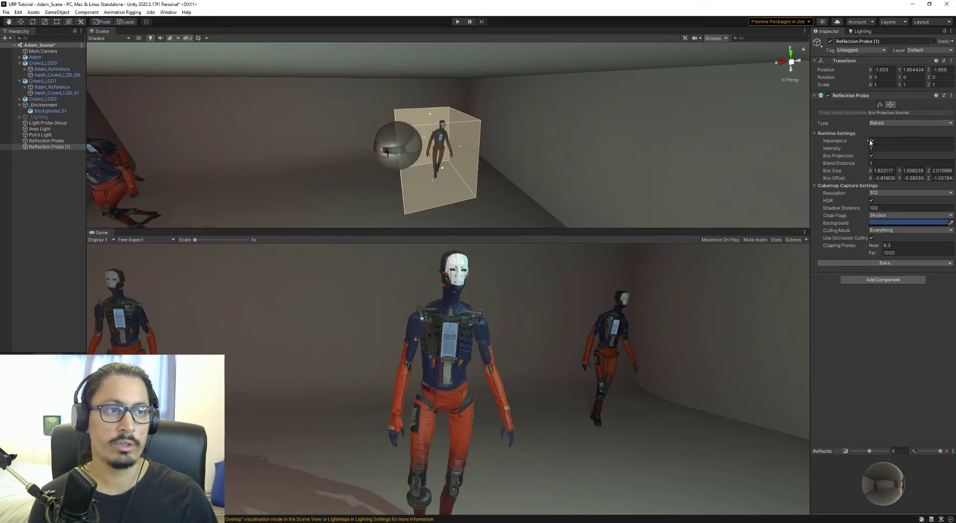
Step: Move the small probe's origin closer to the corner character, to about X -2.51, and bake it again
click(890, 104)
drag(399, 150, 429, 146)
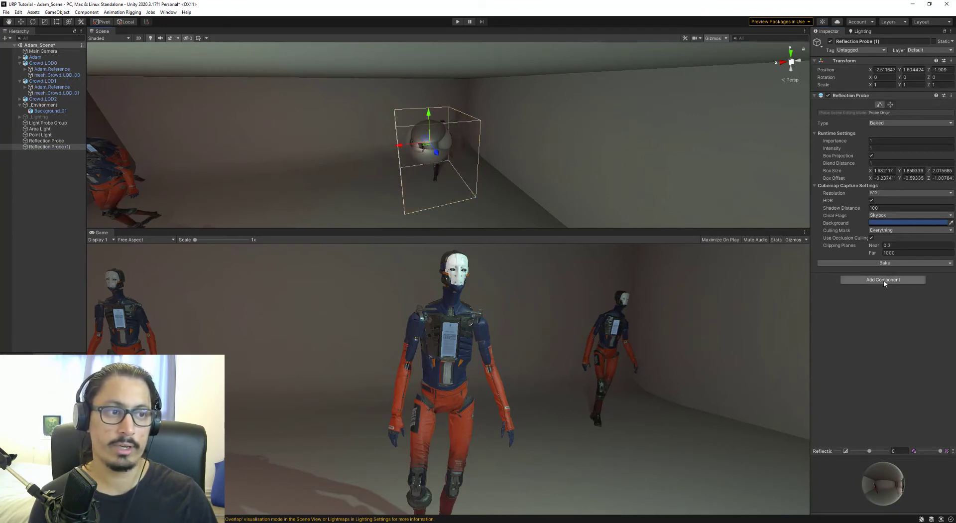
click(885, 263)
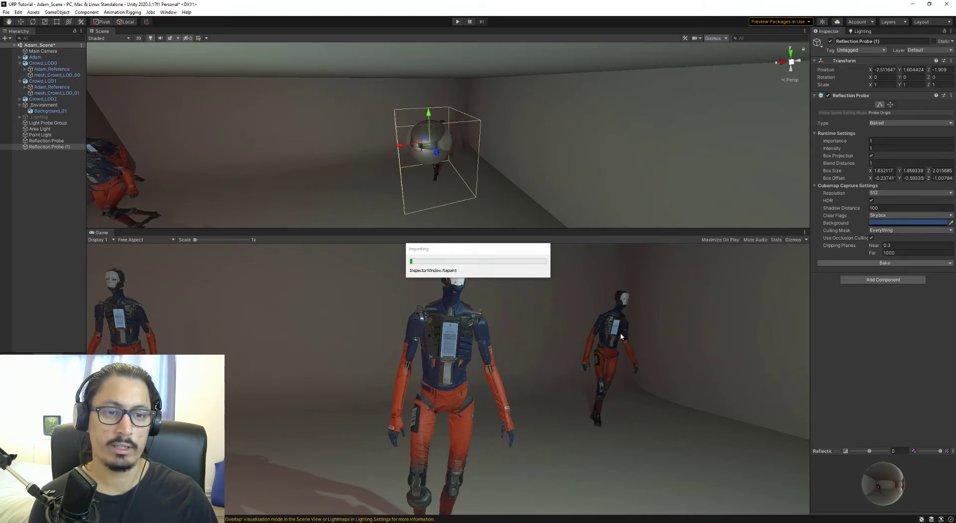
key(a)
right_drag(465, 148, 543, 152)
key(d)
key(a)
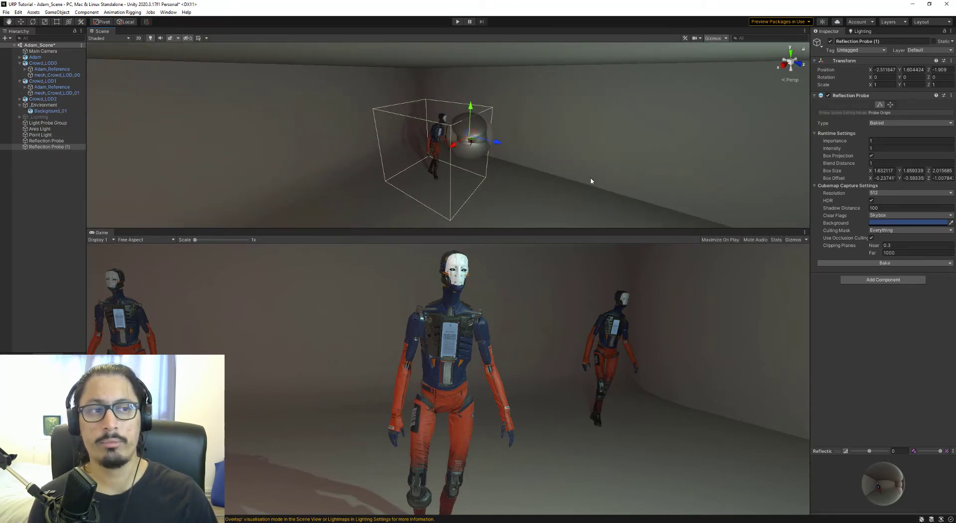
Step: Set the small probe's Intensity to 3.7 and its Importance to 2
mouse_move(831, 150)
mouse_down()
mouse_move(866, 151)
mouse_move(841, 143)
mouse_up()
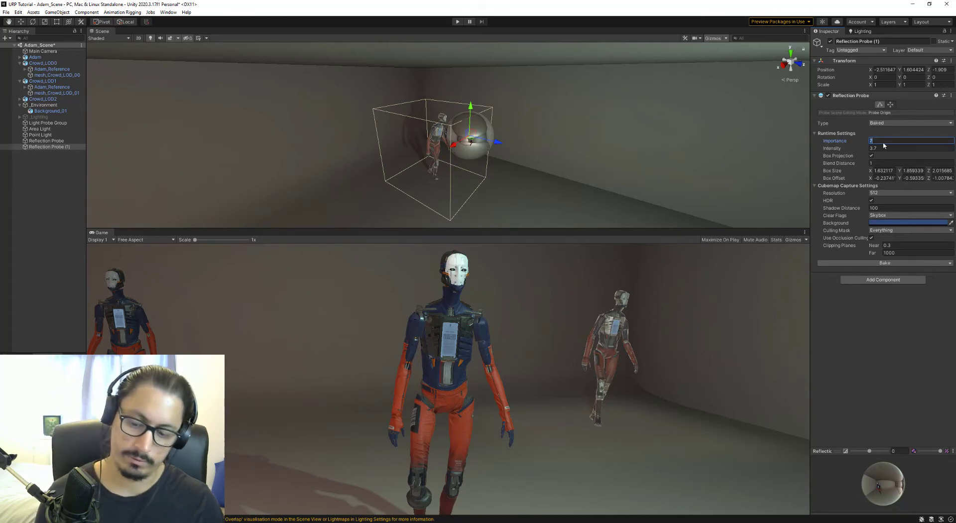
text(2)
Step: Set the room-wide Reflection Probe's Importance to 3
key(s)
right_drag(643, 151, 634, 150)
click(529, 207)
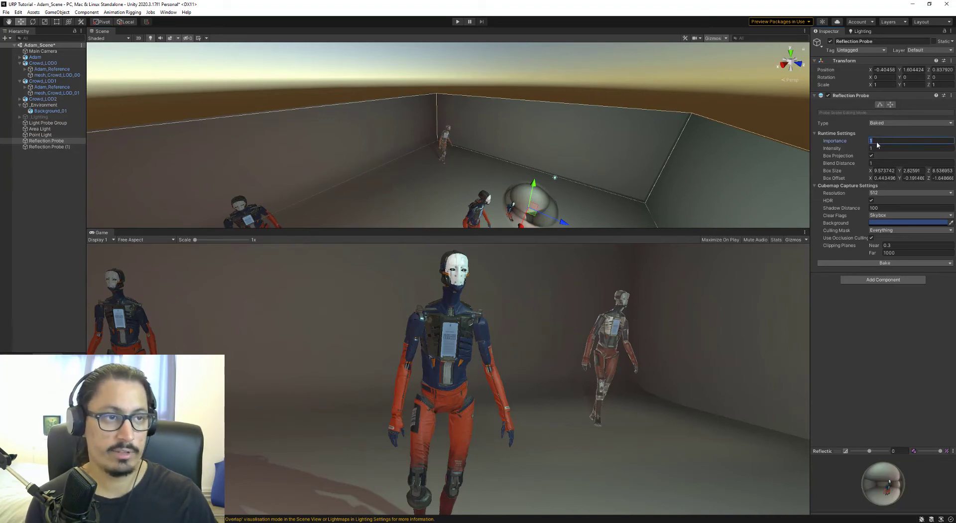
text(3)
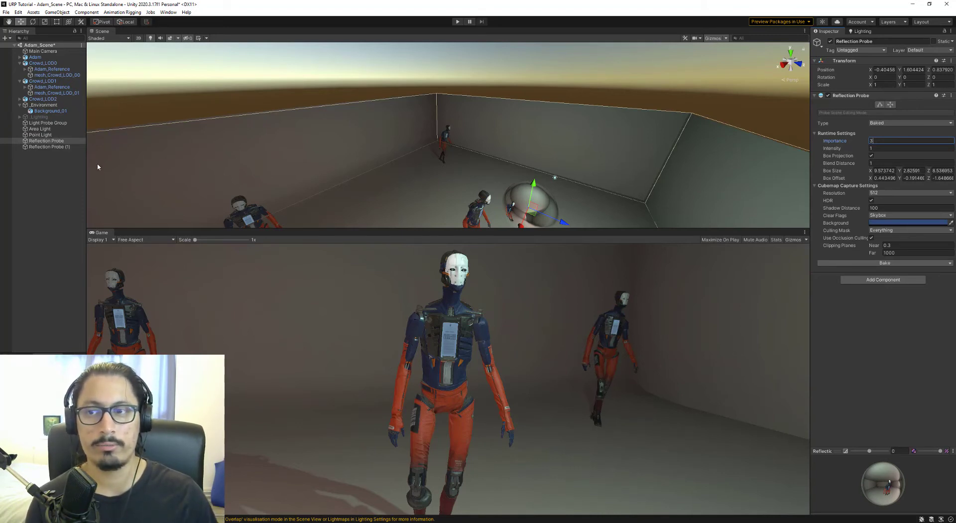
Step: Try a much larger Blend Distance on the small probe, view the corner character, and undo the change
click(69, 153)
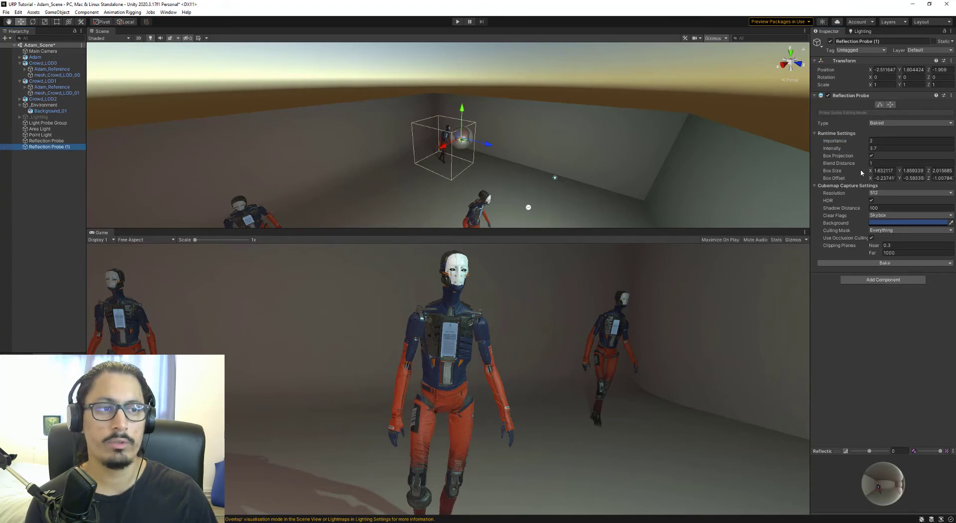
drag(847, 167, 875, 166)
drag(932, 171, 872, 175)
right_drag(453, 154, 506, 160)
key(a)
key(s)
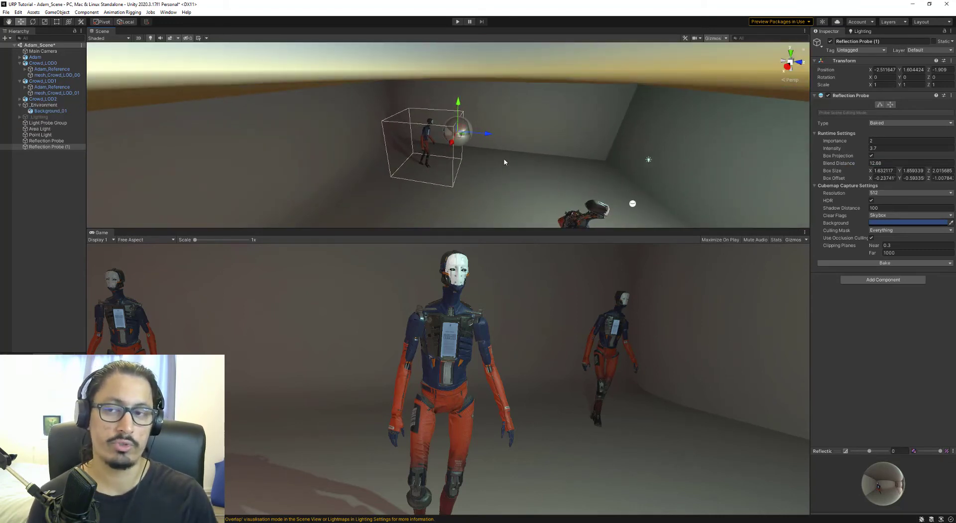
key(ctrl)
key(ctrl+z)
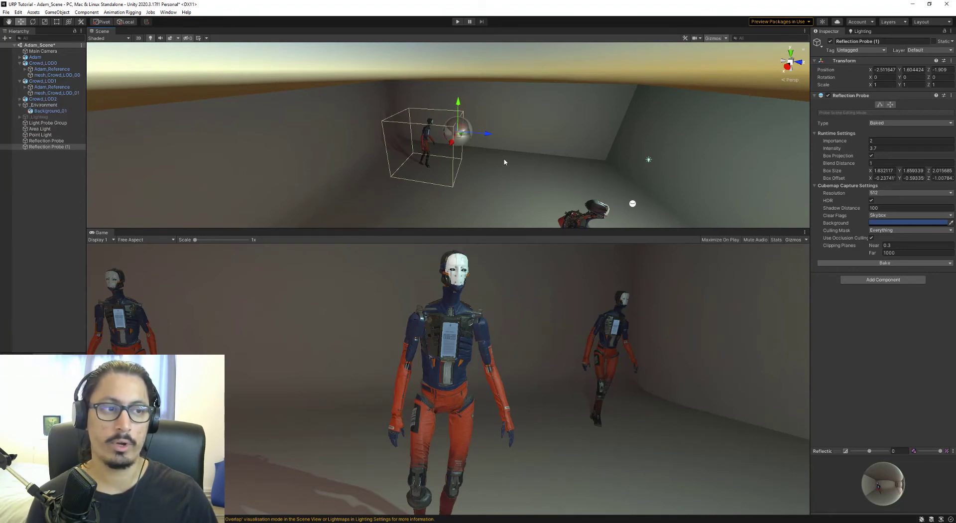
Step: Change the small probe's Type to Realtime
click(902, 123)
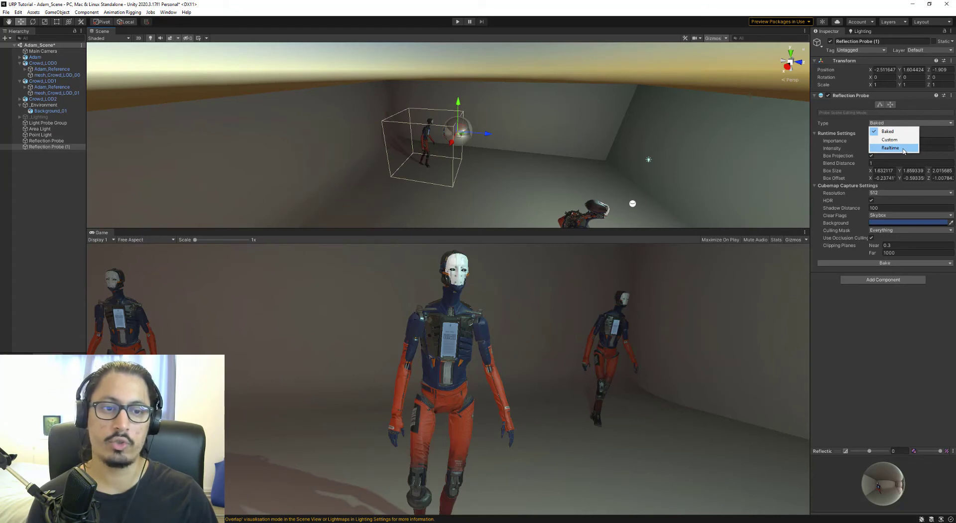
click(904, 149)
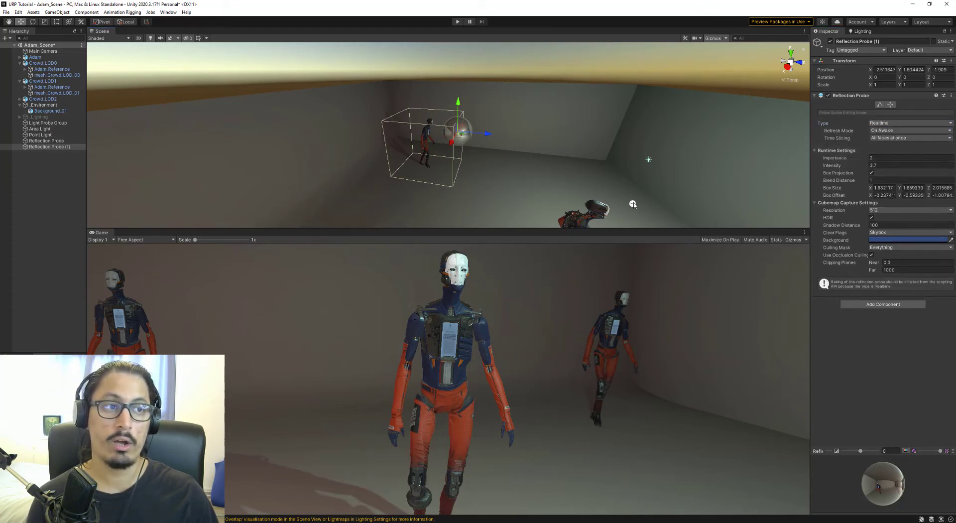
Step: Try the Realtime type on the room-wide Reflection Probe and undo the change
click(633, 204)
click(891, 123)
click(891, 148)
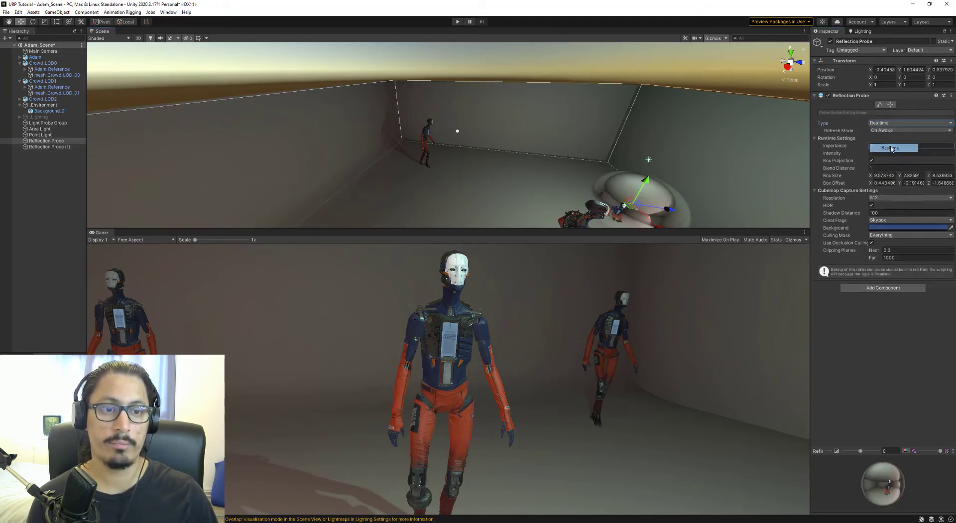
key(ctrl+z)
key(ctrl+z)
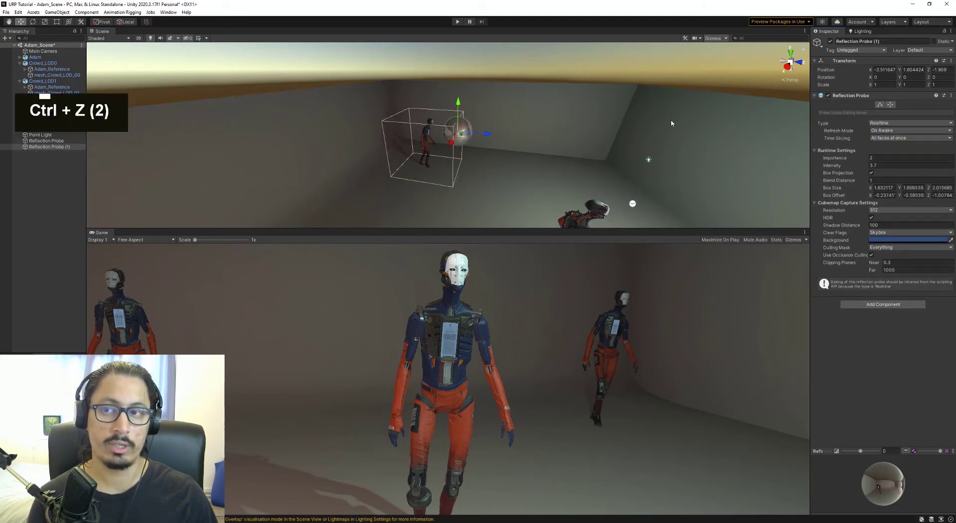
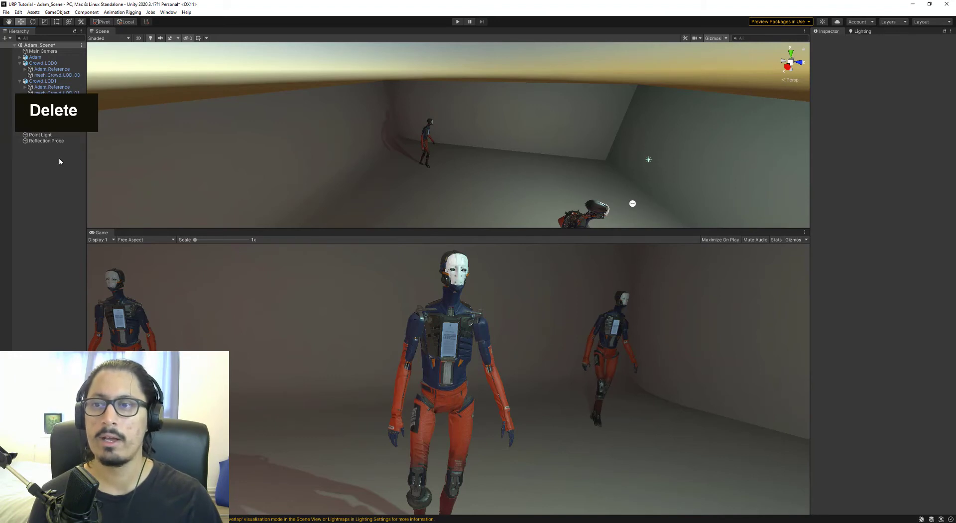
Step: Activate the _Lighting group and deactivate the Reflection Probe and Light Probe Group inside it
click(19, 117)
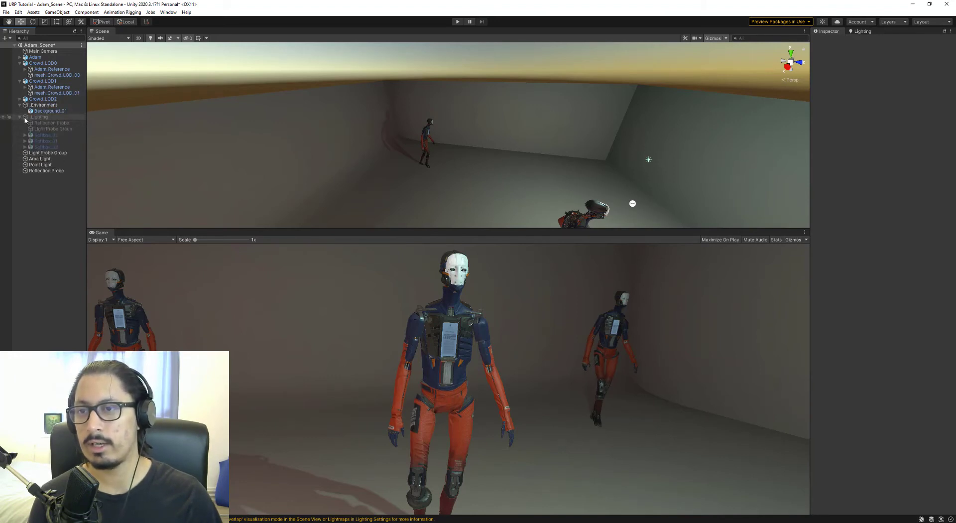
click(33, 117)
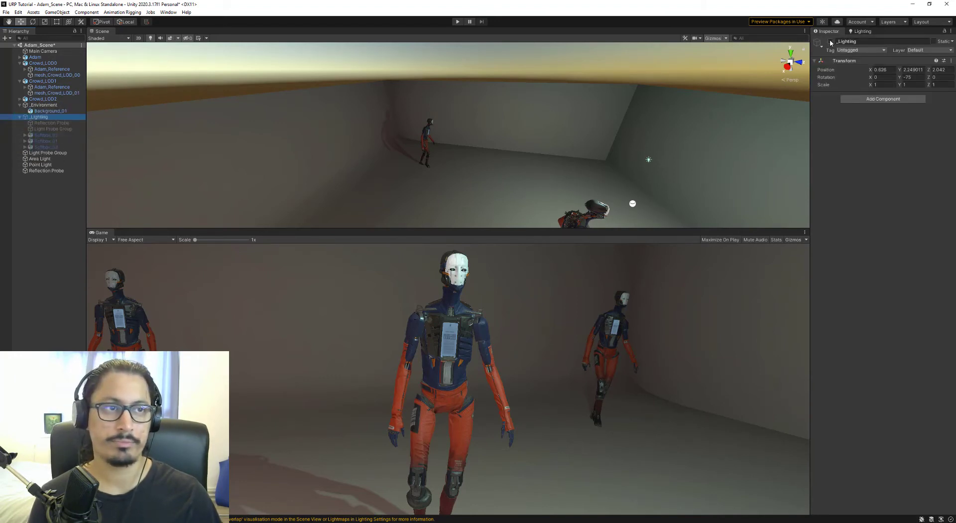
click(53, 128)
ctrl+click(51, 123)
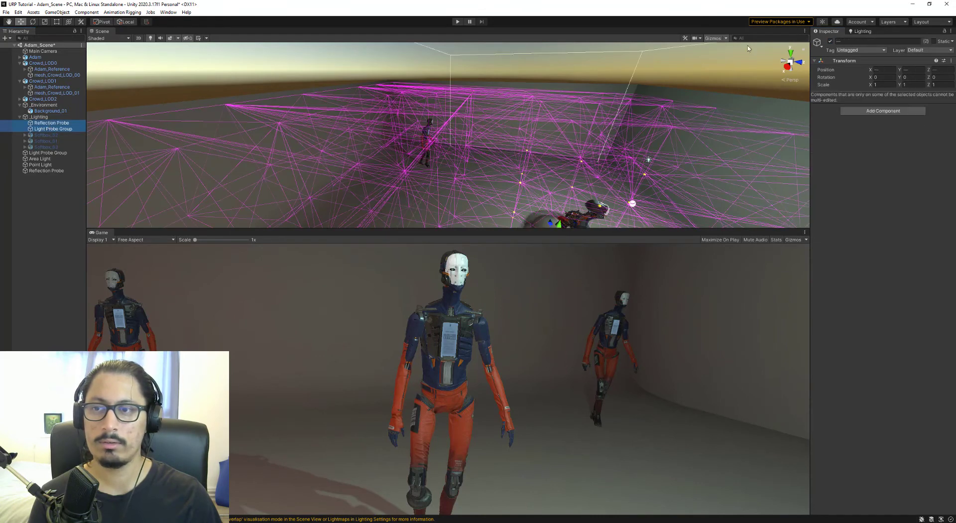
click(830, 41)
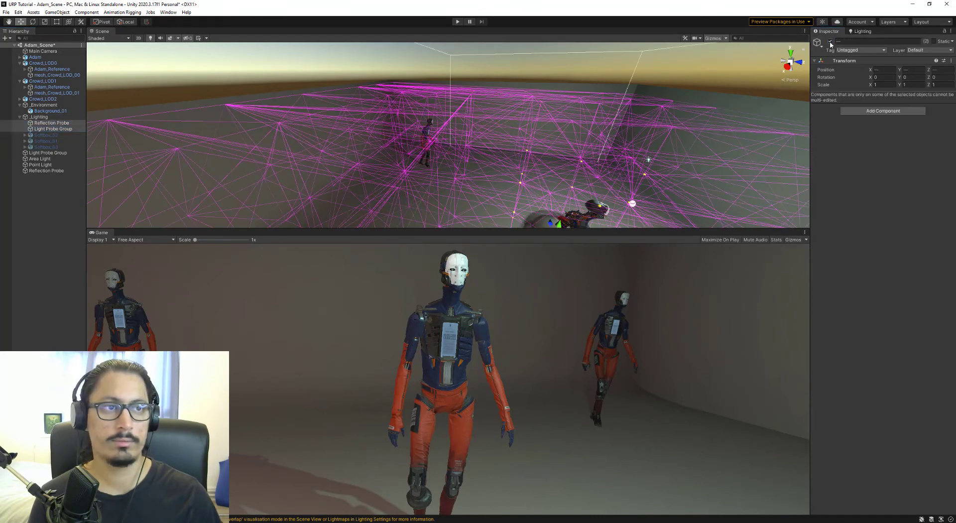
Step: Activate Softbox_01, Softbox_02 and Softbox_03 together in the _Lighting group
click(45, 135)
shift+click(45, 147)
key(alt+shift+a)
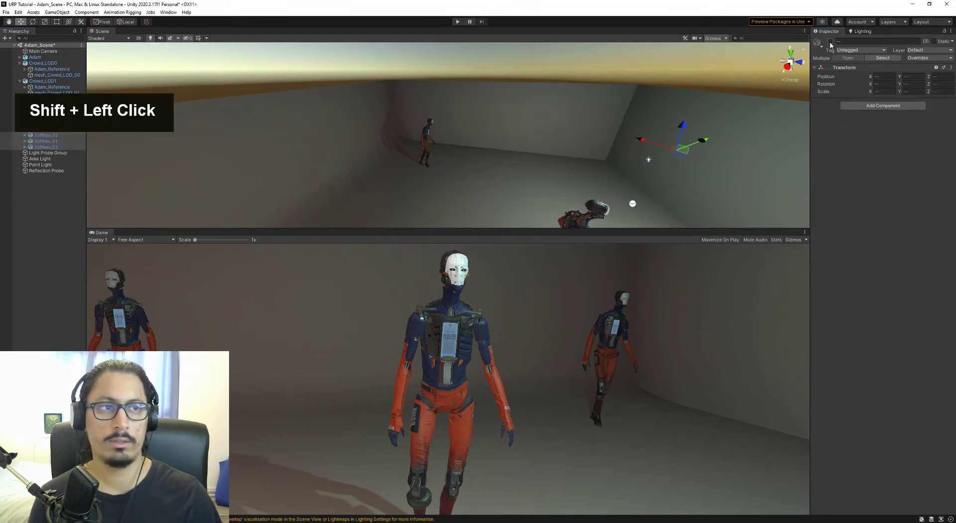
Step: Activate the Frame and Screen objects inside Softbox_02 and Softbox_01
click(25, 147)
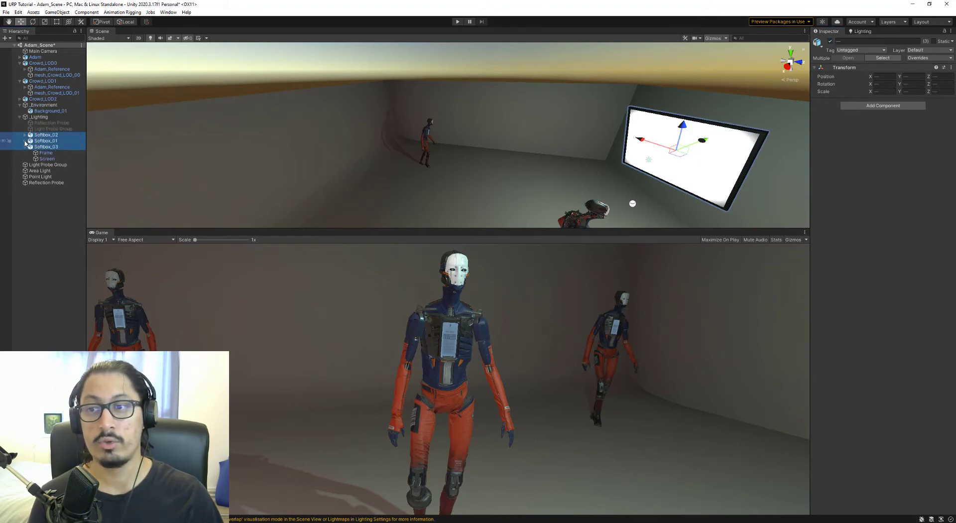
click(25, 140)
click(25, 135)
click(45, 141)
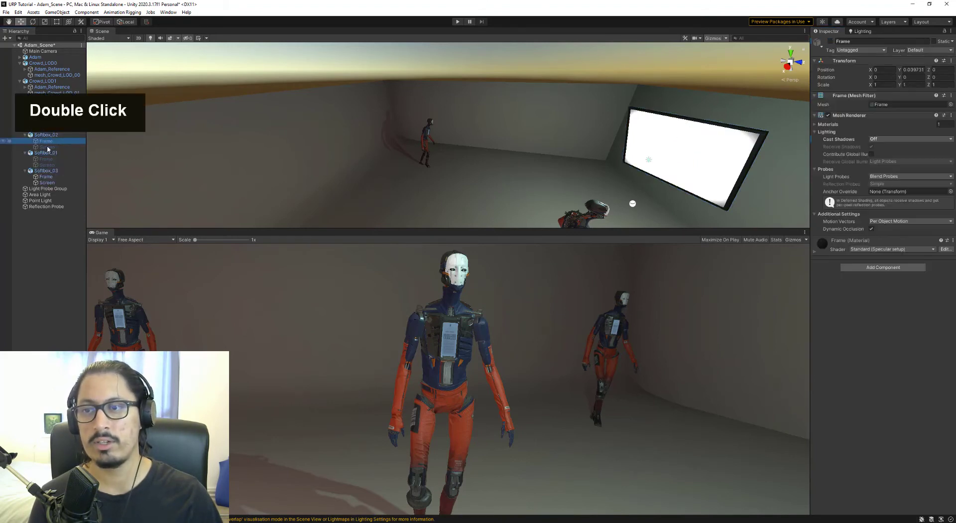
ctrl+click(46, 148)
ctrl+click(46, 159)
ctrl+click(47, 165)
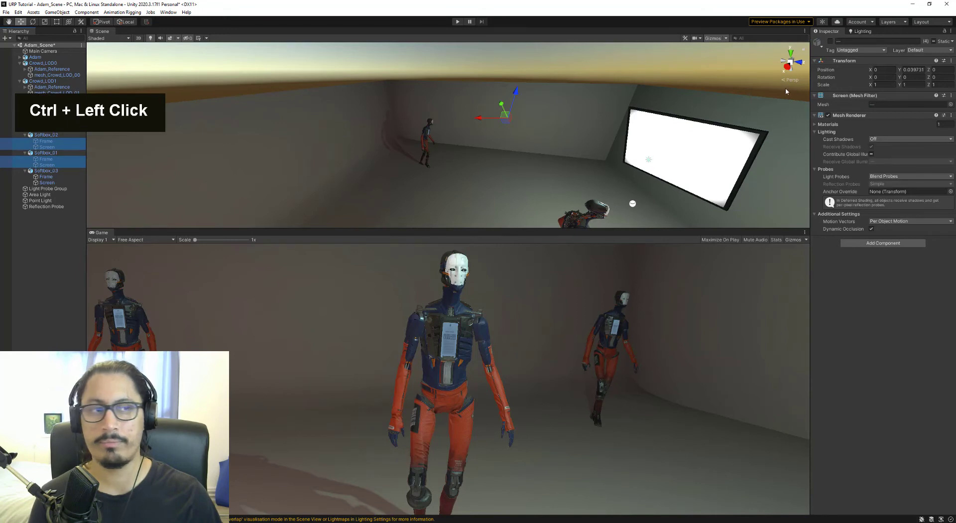
click(830, 42)
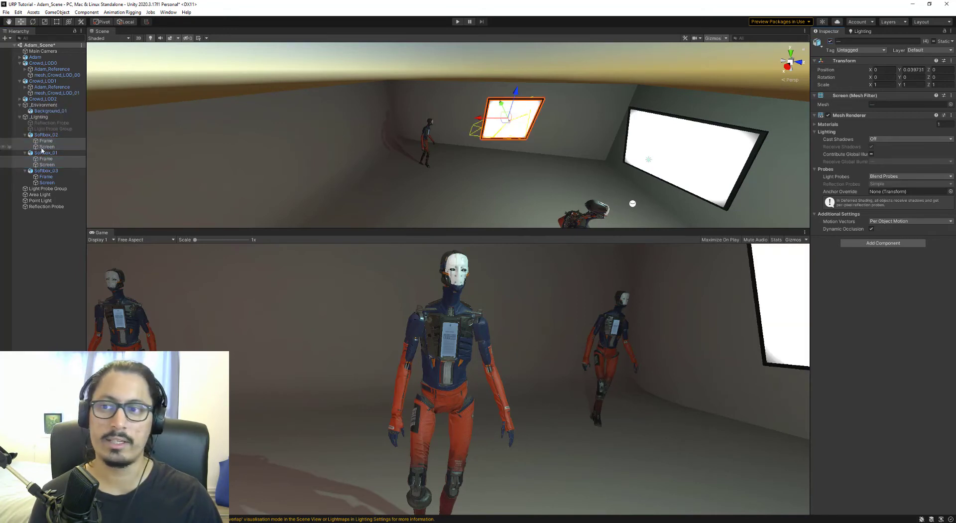
click(20, 117)
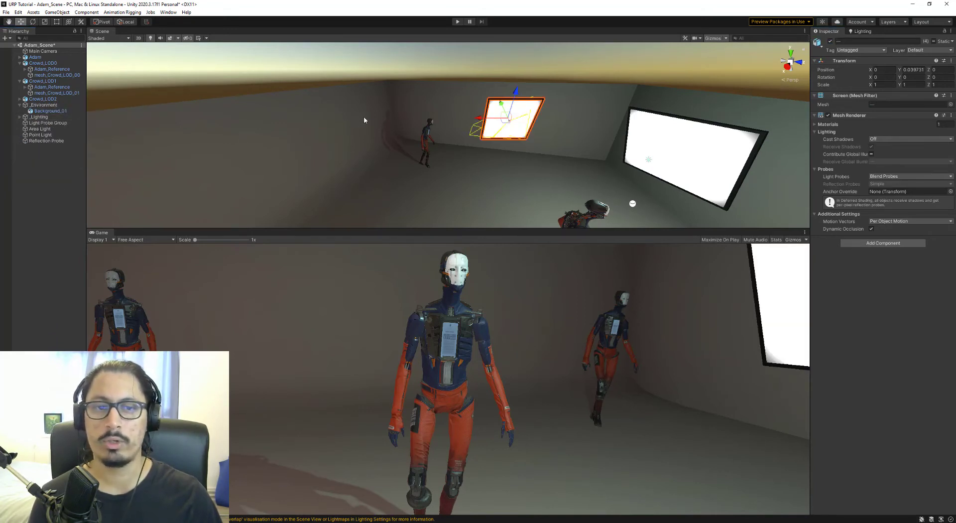
Step: Generate the scene's lighting with the softbox panels included
key(d)
right_drag(364, 120, 803, 60)
key(a)
key(w)
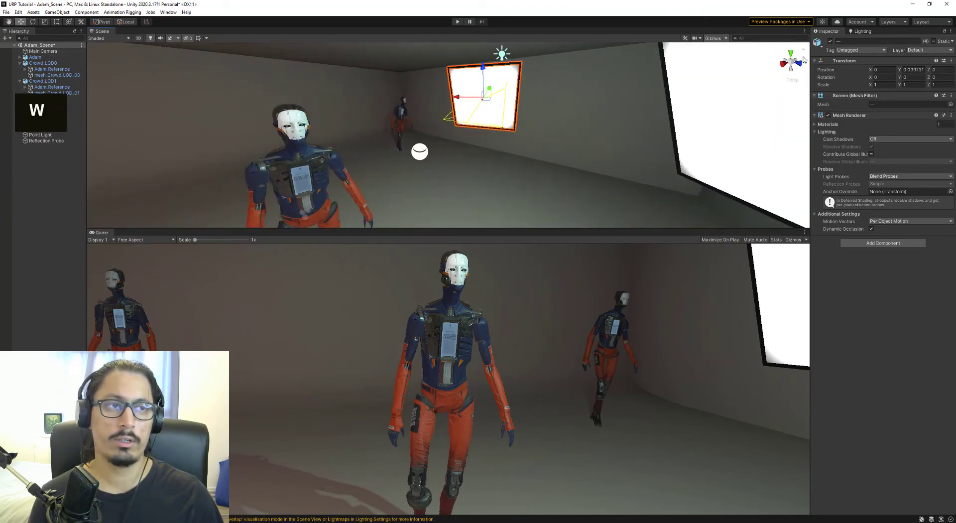
click(862, 32)
double_click(924, 466)
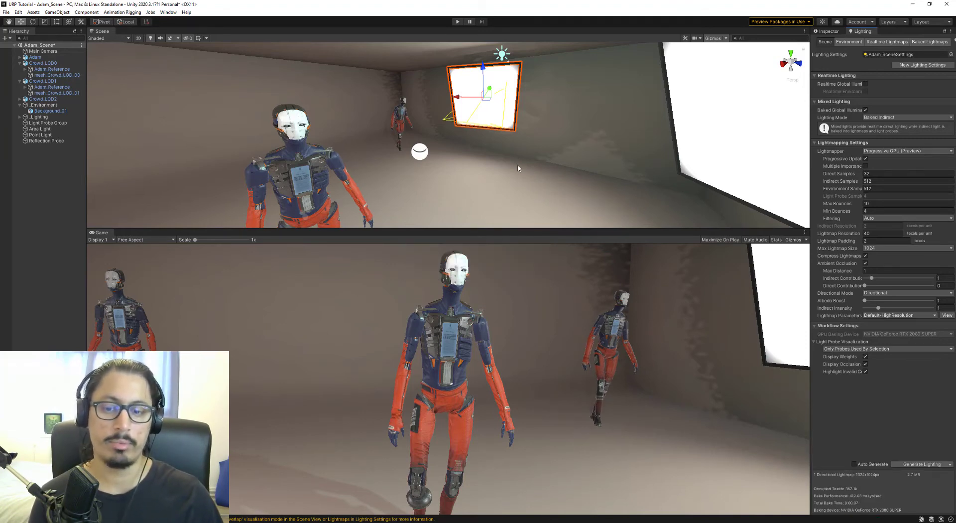
Step: Examine the emission texture of Softbox_03's Screen material and how it appears on the softbox panels
right_drag(516, 173, 556, 133)
key(d)
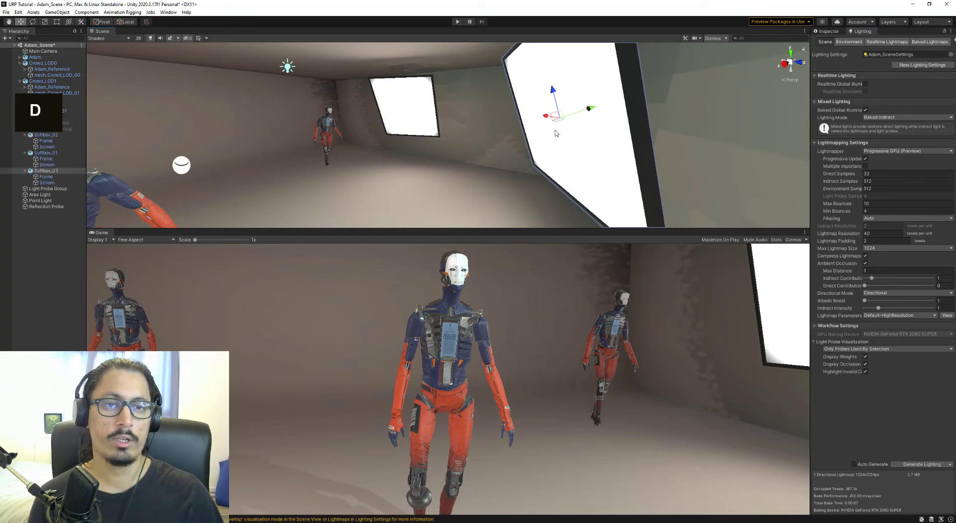
click(825, 32)
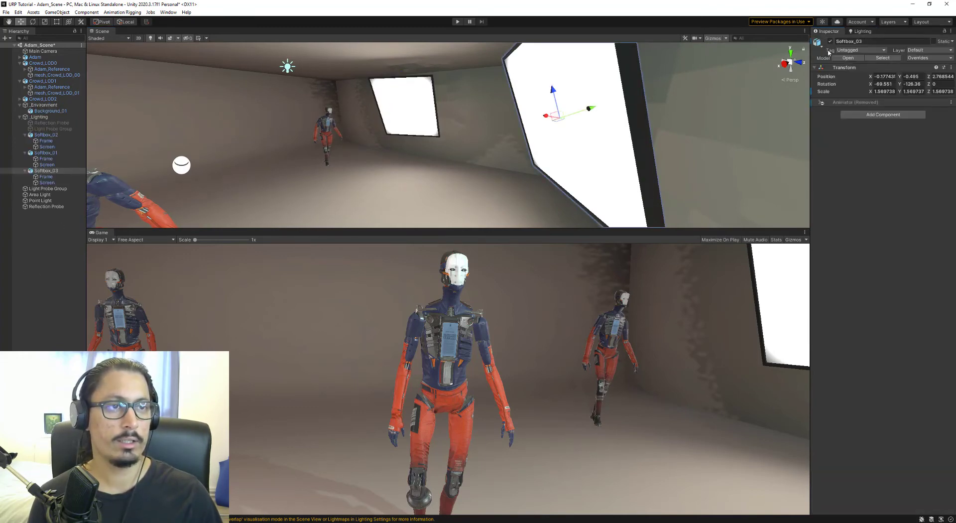
click(538, 166)
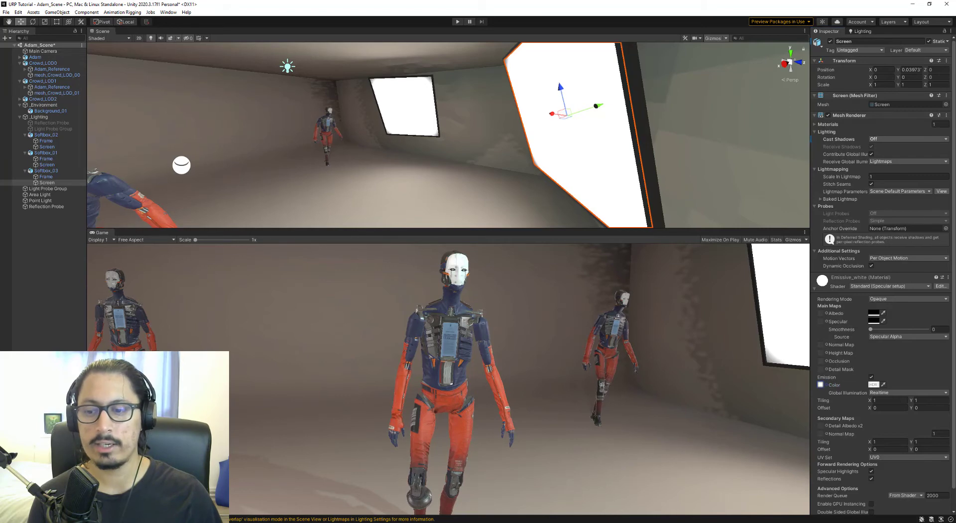
drag(87, 200, 199, 199)
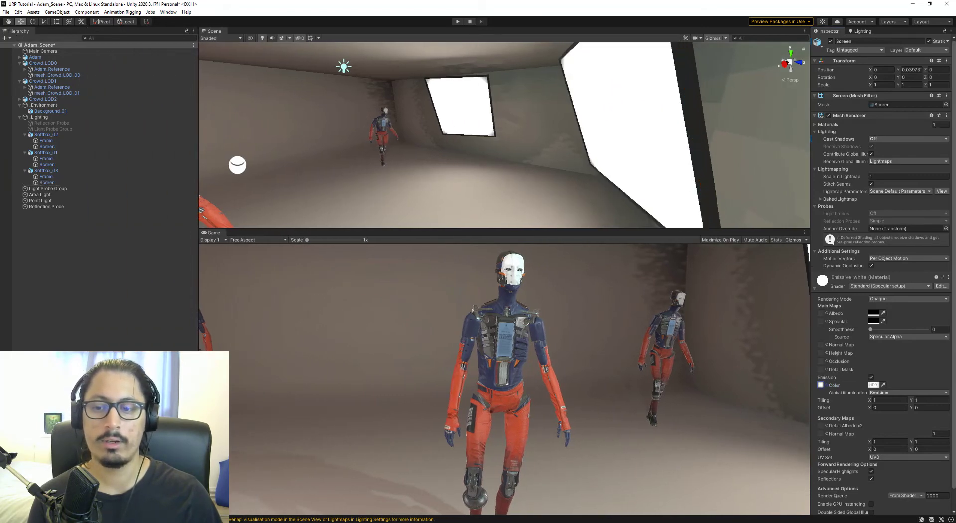
double_click(820, 384)
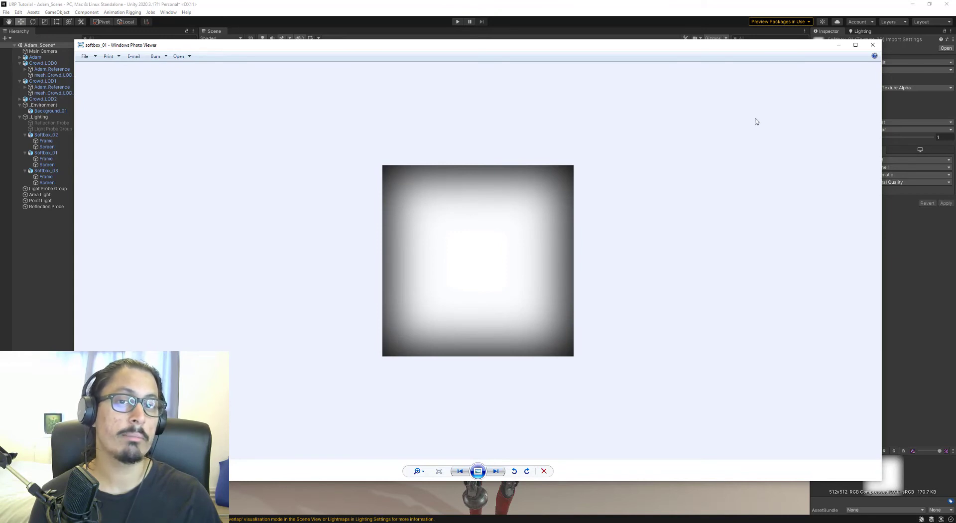
click(873, 45)
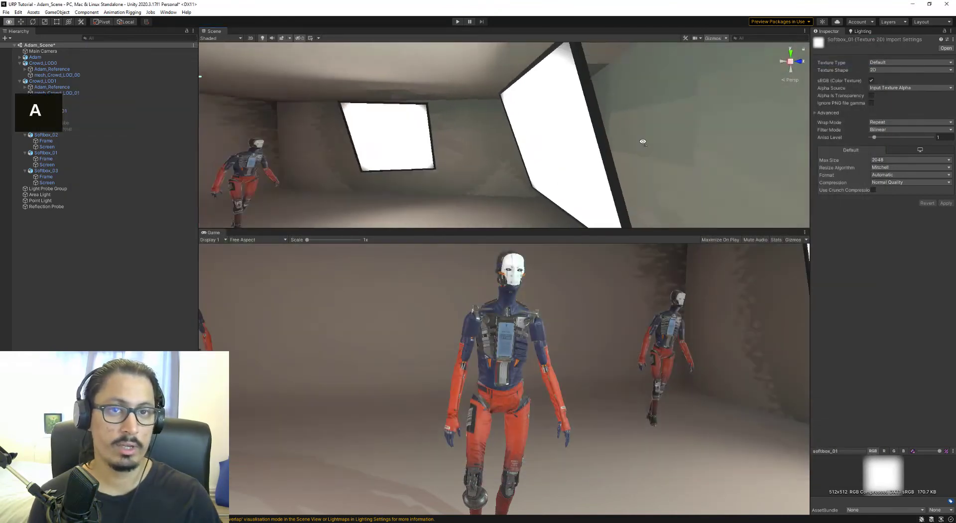
right_drag(643, 142, 715, 126)
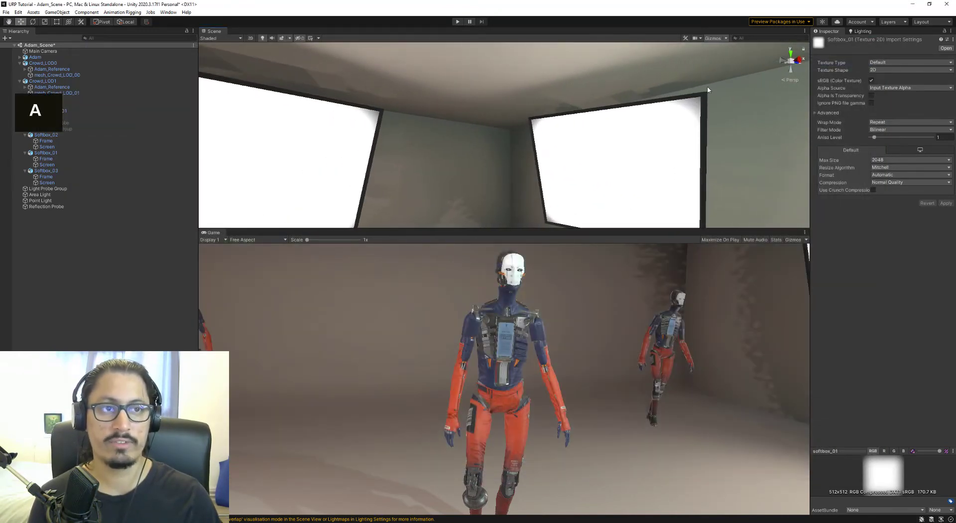
key(d)
right_drag(719, 138, 642, 117)
key(d)
key(a)
Step: Try an emission intensity of -4.3 on Softbox_03's Screen material and regenerate the lighting
click(642, 116)
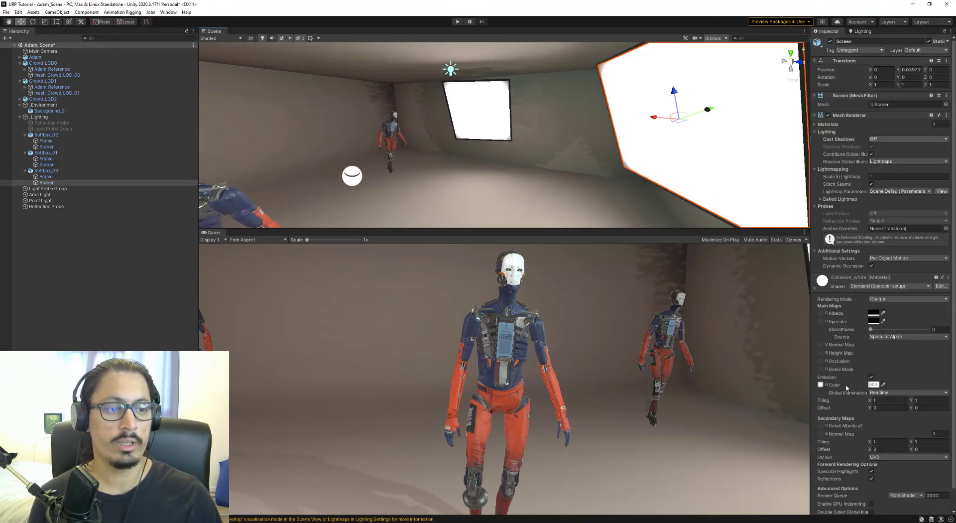
click(874, 384)
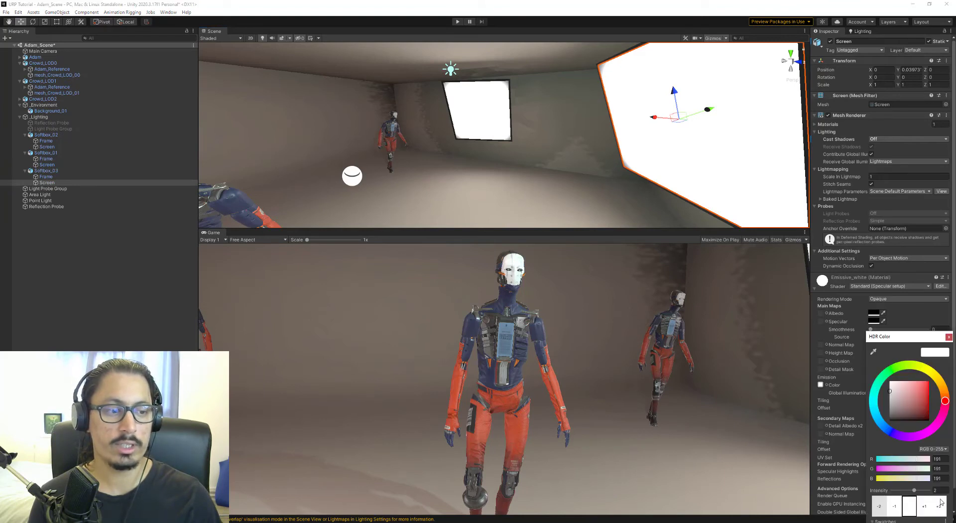
drag(905, 492, 904, 491)
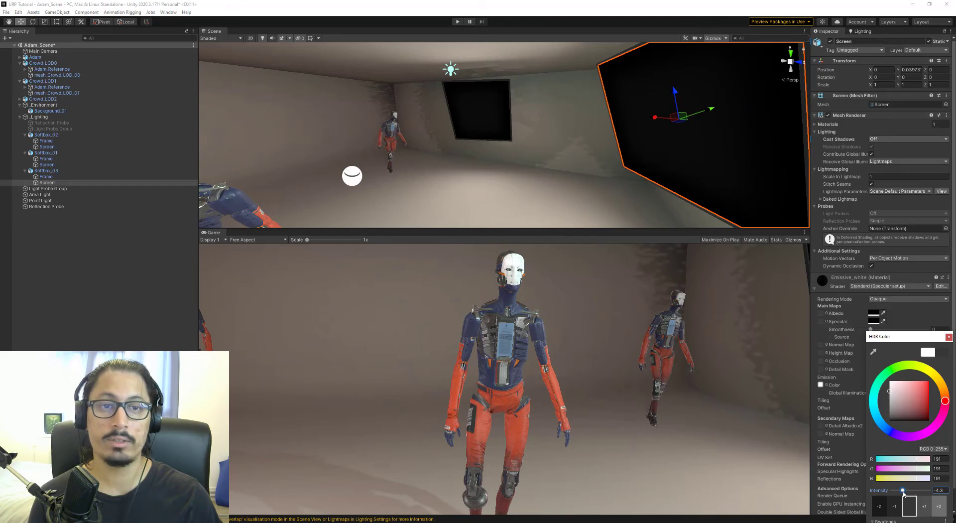
click(862, 32)
double_click(911, 467)
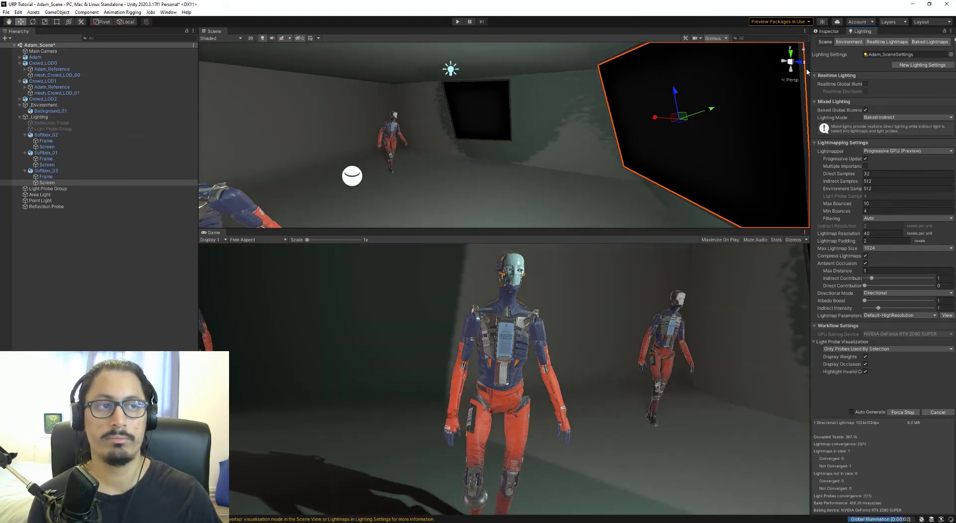
Step: Try an emission intensity of about 9.6 on the Screen material and bake the lighting again
click(828, 31)
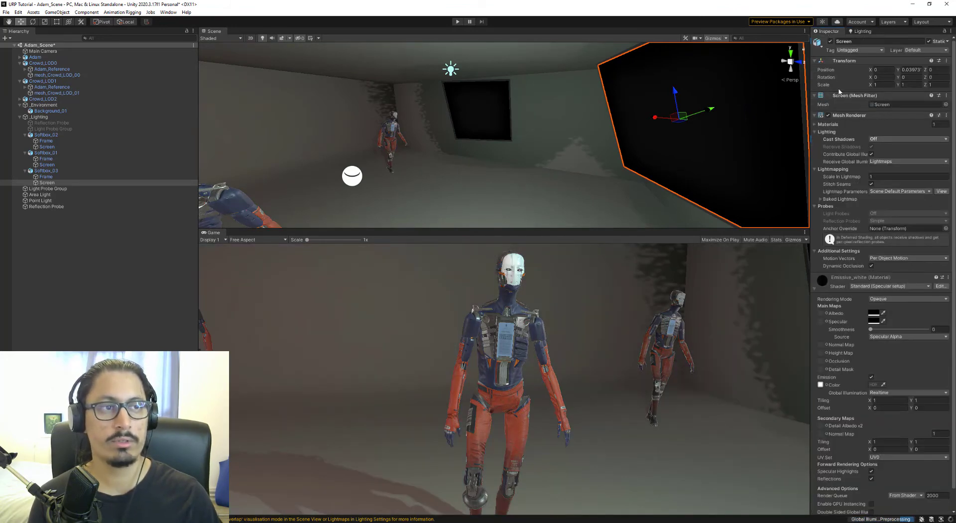
click(877, 384)
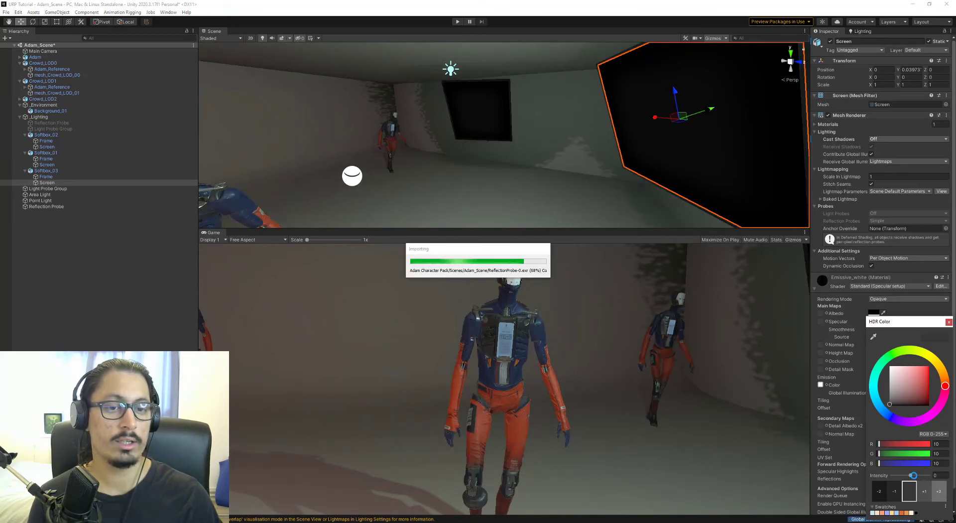
drag(913, 476, 927, 478)
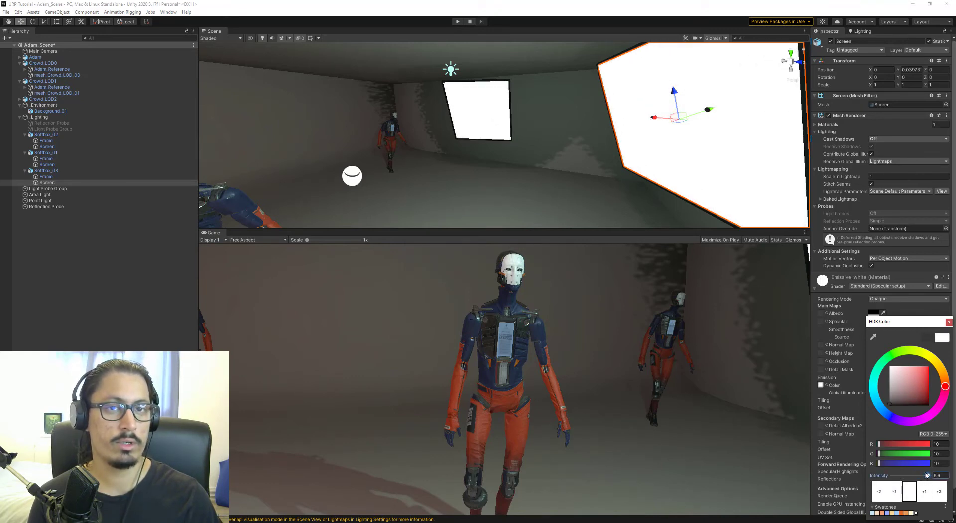
click(855, 31)
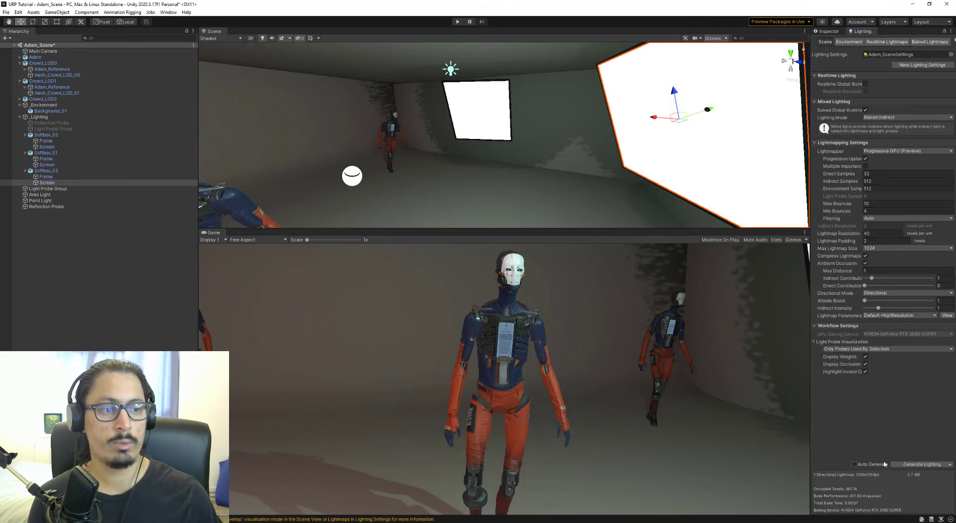
click(896, 465)
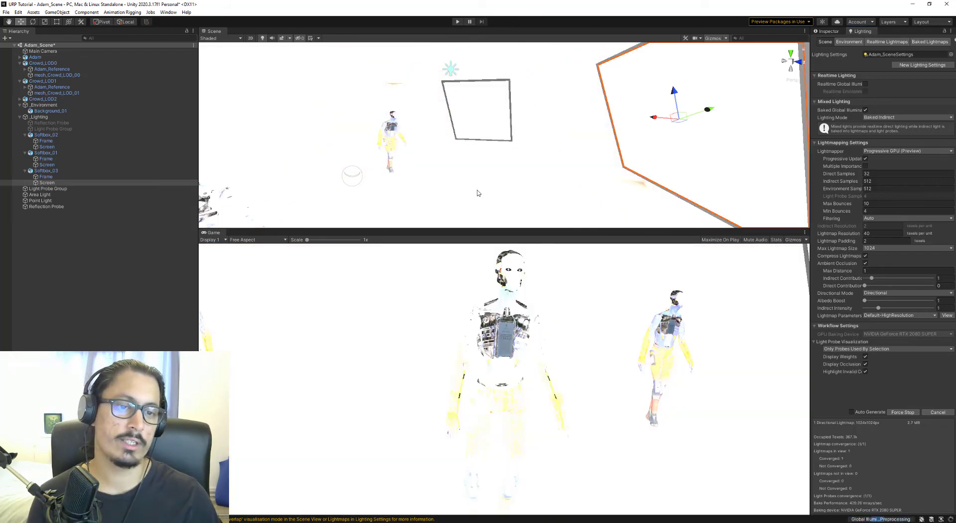
Step: Lower the emission intensity of Softbox_03's Screen material and rebake the scene lighting
double_click(726, 154)
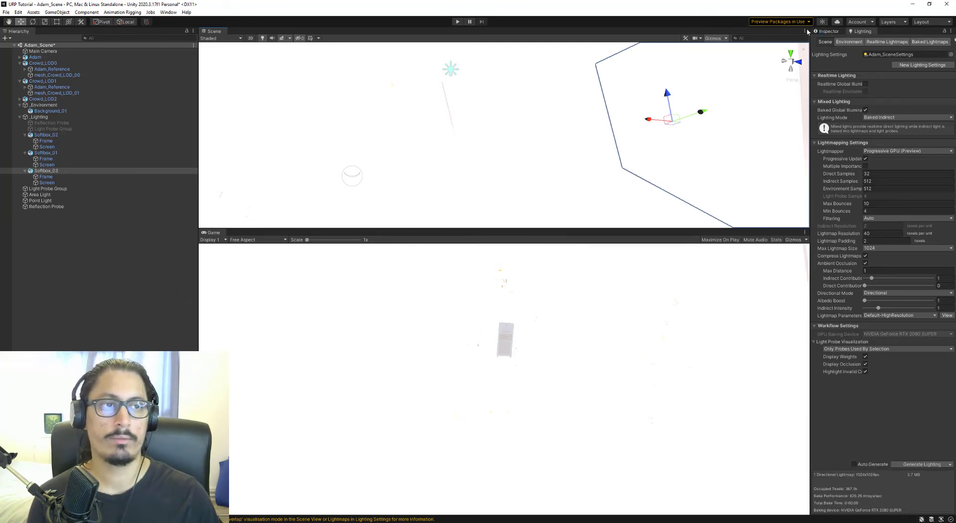
click(834, 32)
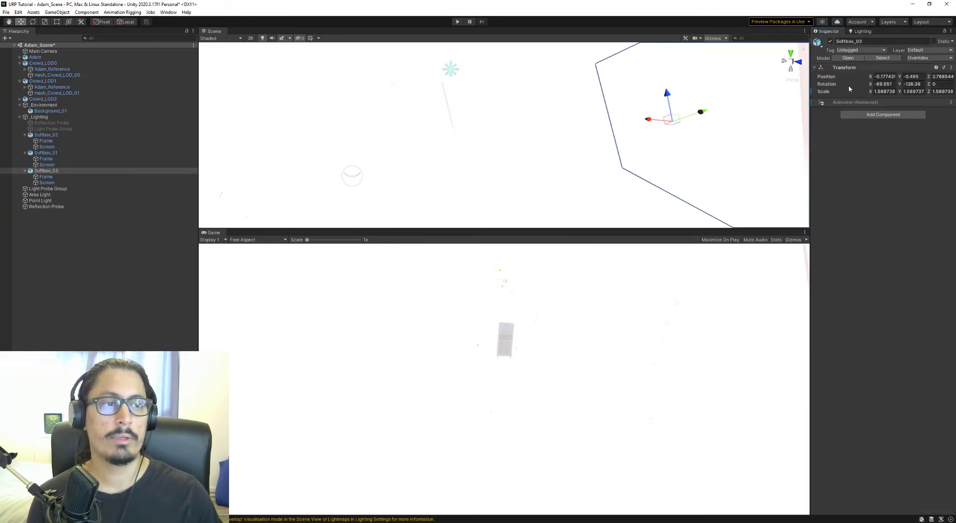
click(736, 104)
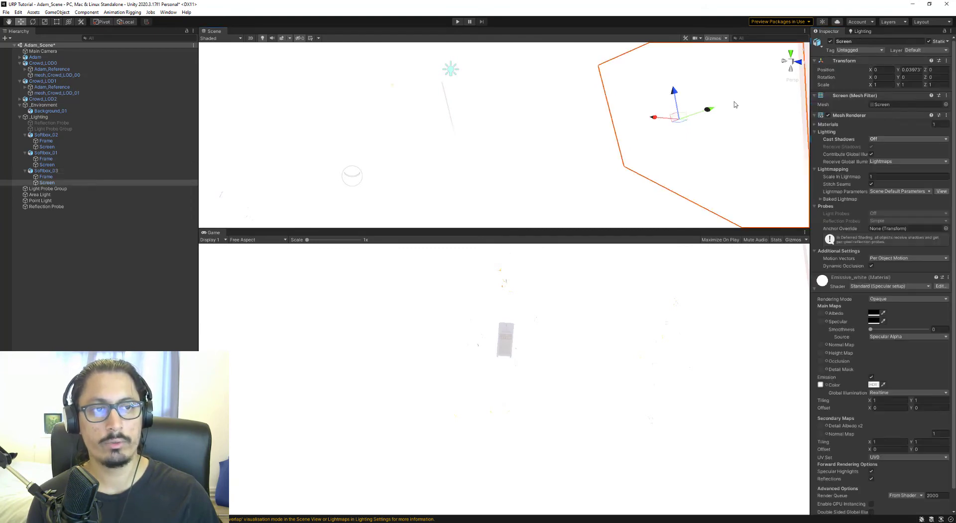
click(871, 385)
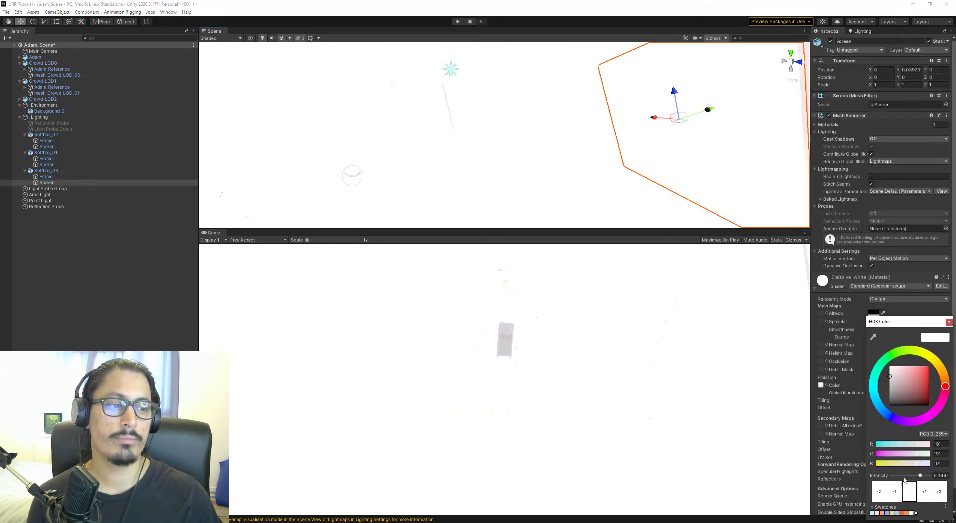
drag(905, 475, 916, 476)
click(860, 31)
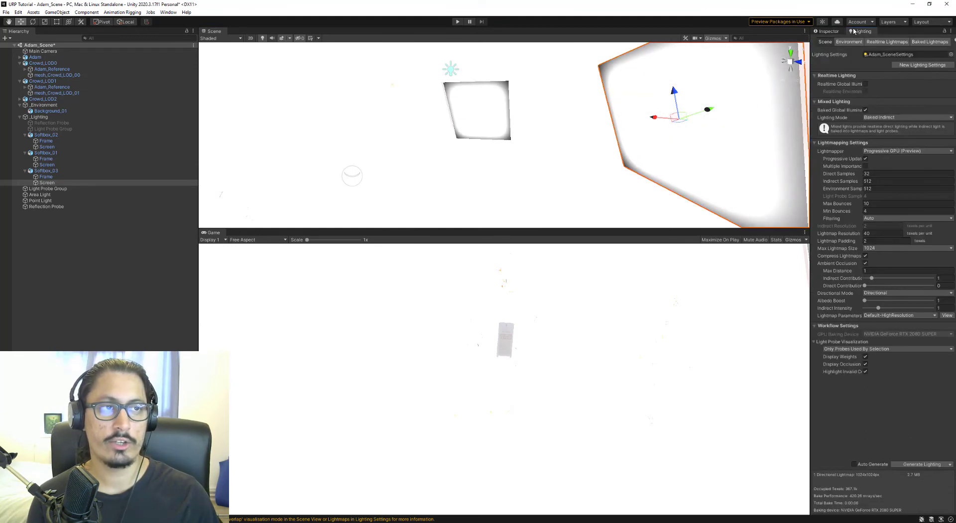
click(921, 463)
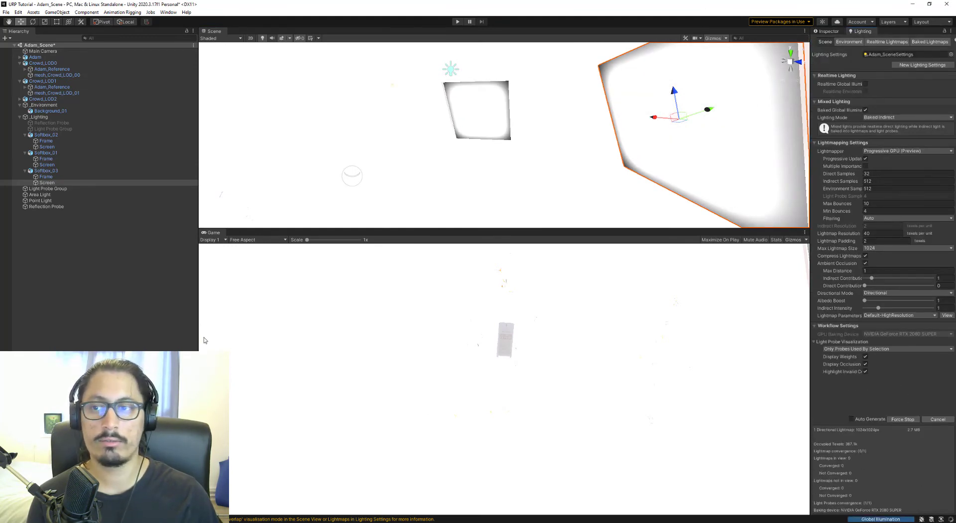
Step: Turn off the Area Light to try the scene's baked lighting without it
click(47, 194)
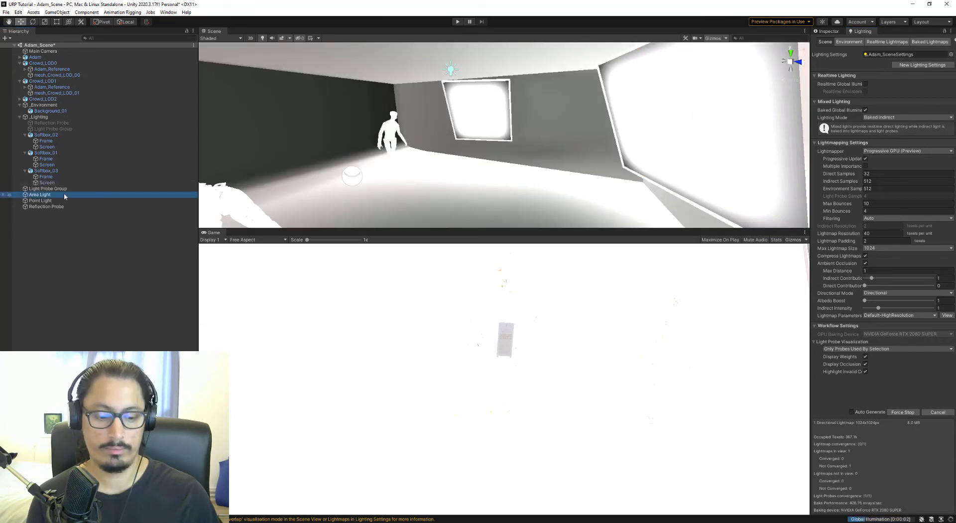
click(827, 31)
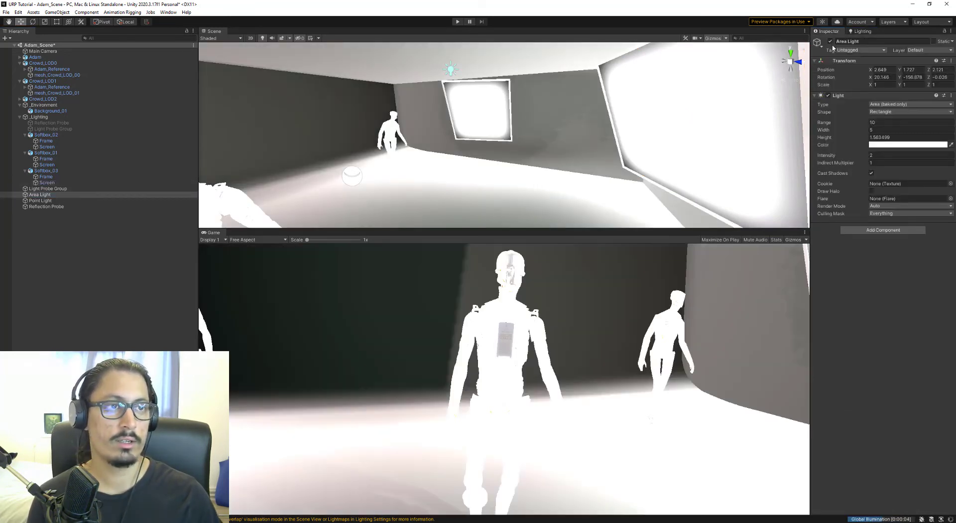
click(861, 31)
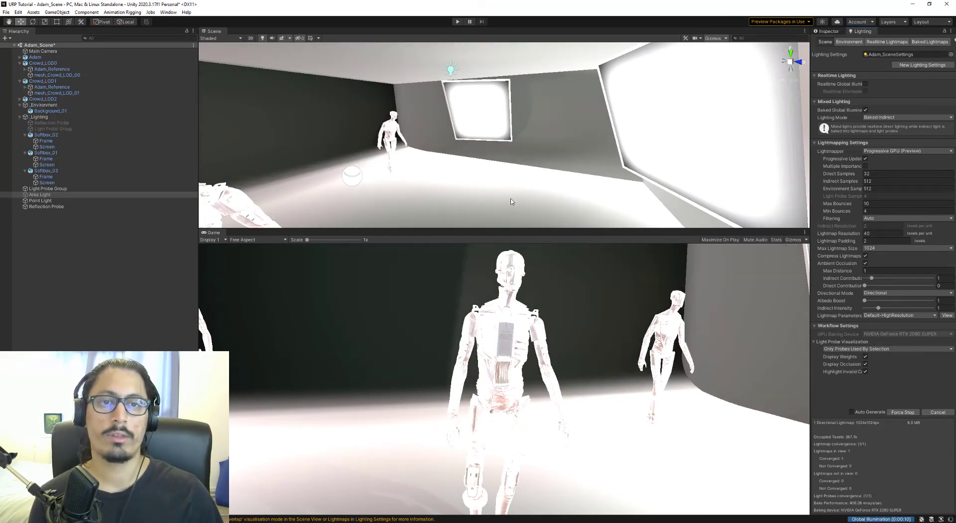
Step: Examine from several angles how the softbox panels light the room's walls, floor and characters with the Area Light off
right_drag(512, 201, 507, 182)
key(a)
key(d)
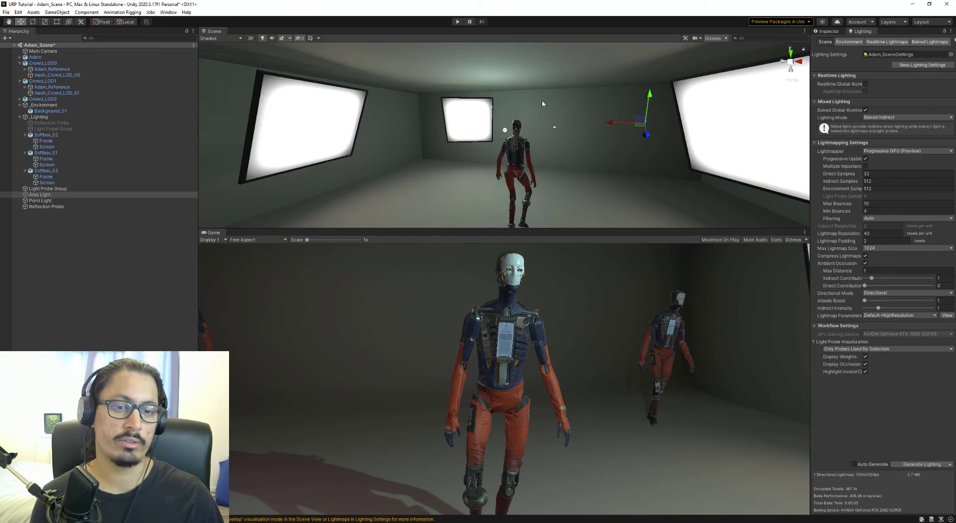
right_drag(542, 103, 397, 144)
key(d)
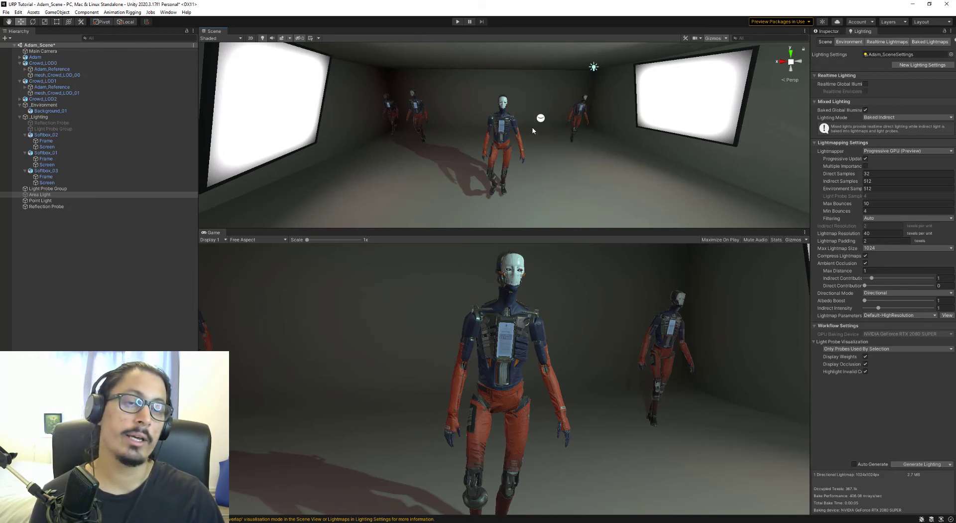
right_drag(527, 127, 495, 94)
key(d)
key(a)
key(w)
key(d)
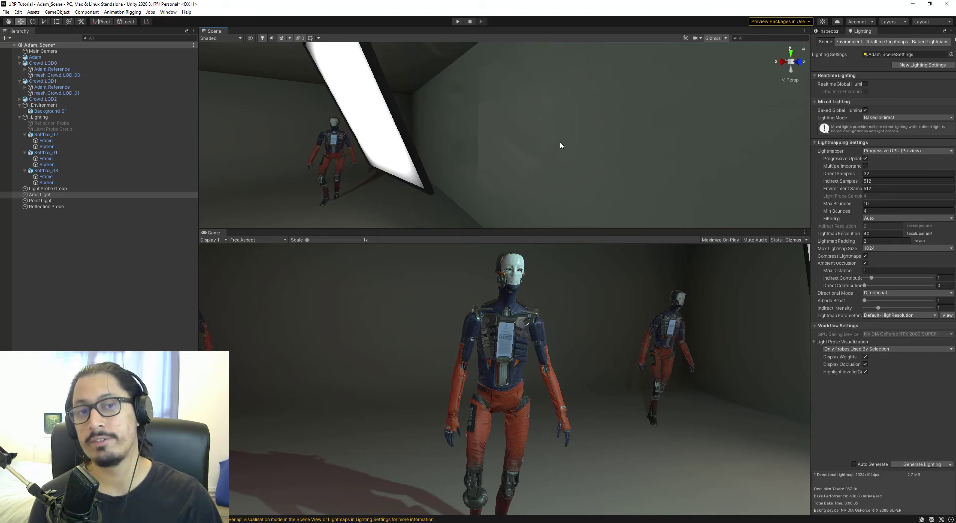
right_drag(560, 142, 485, 149)
key(a)
key(s)
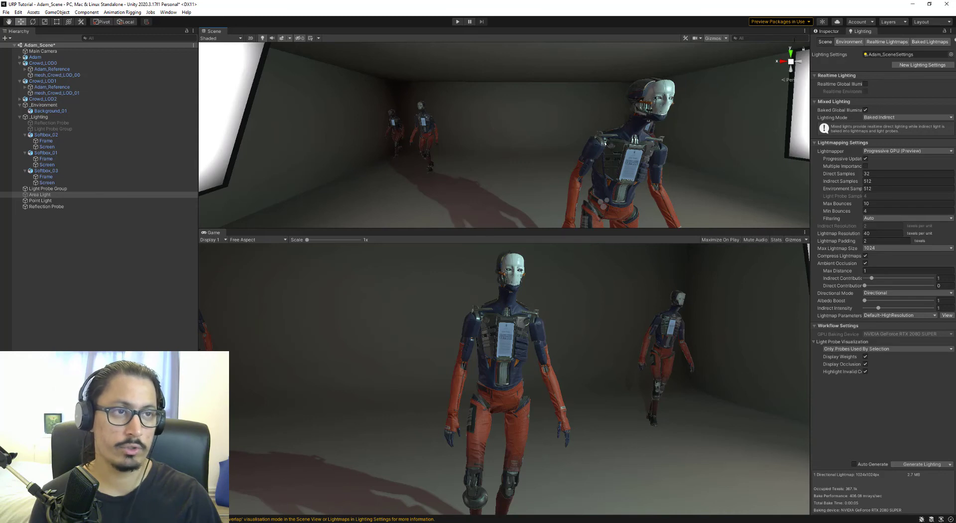
Step: Re-enable the Area Light and generate the scene lighting again, viewing the effect on the characters and room
click(828, 32)
click(830, 40)
click(851, 33)
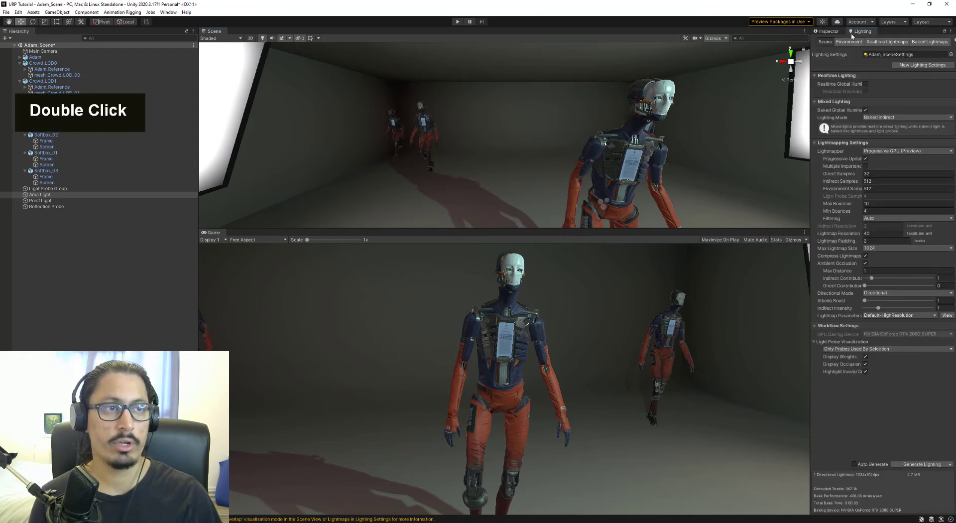
click(919, 464)
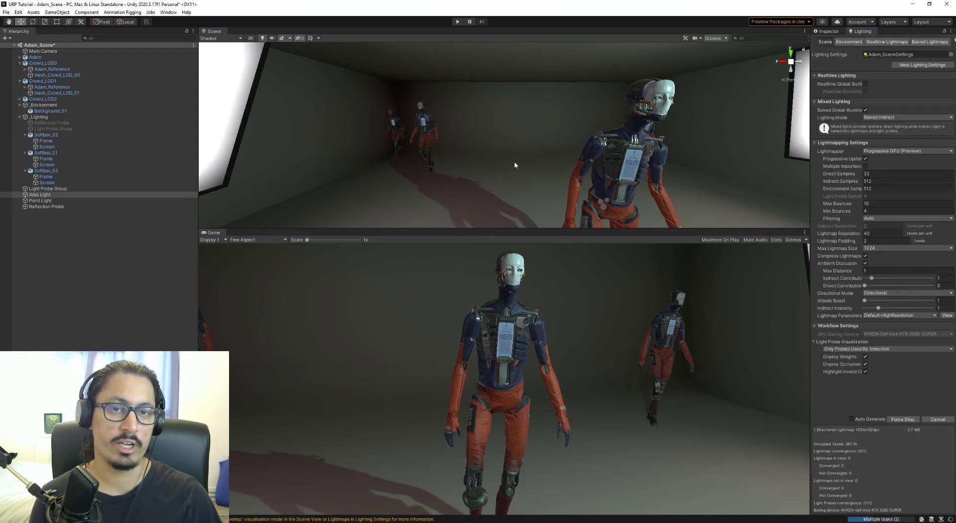
right_click(367, 130)
right_drag(367, 130, 406, 133)
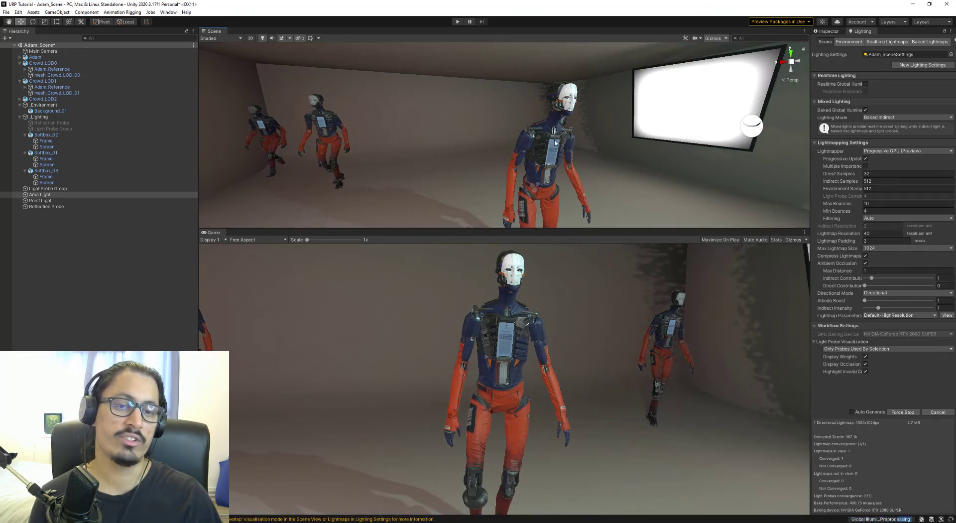
right_drag(555, 142, 522, 168)
key(s)
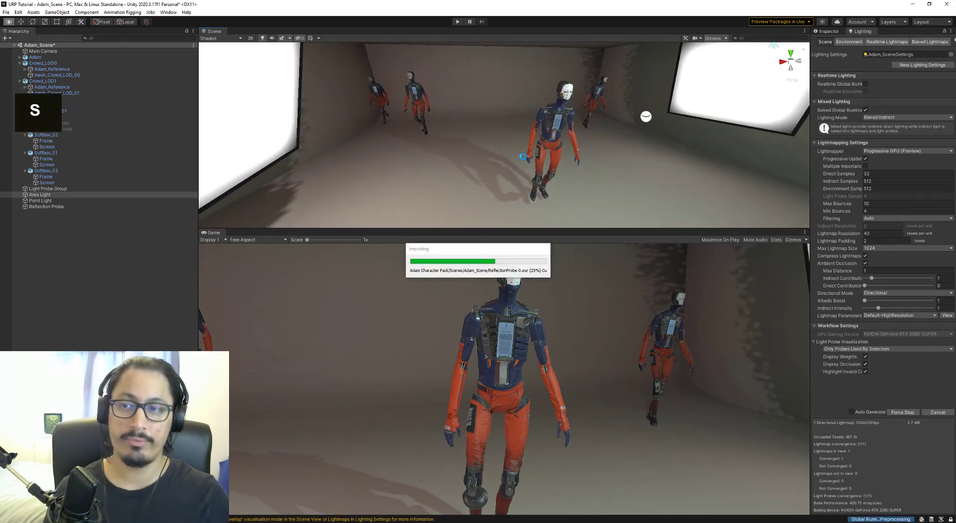